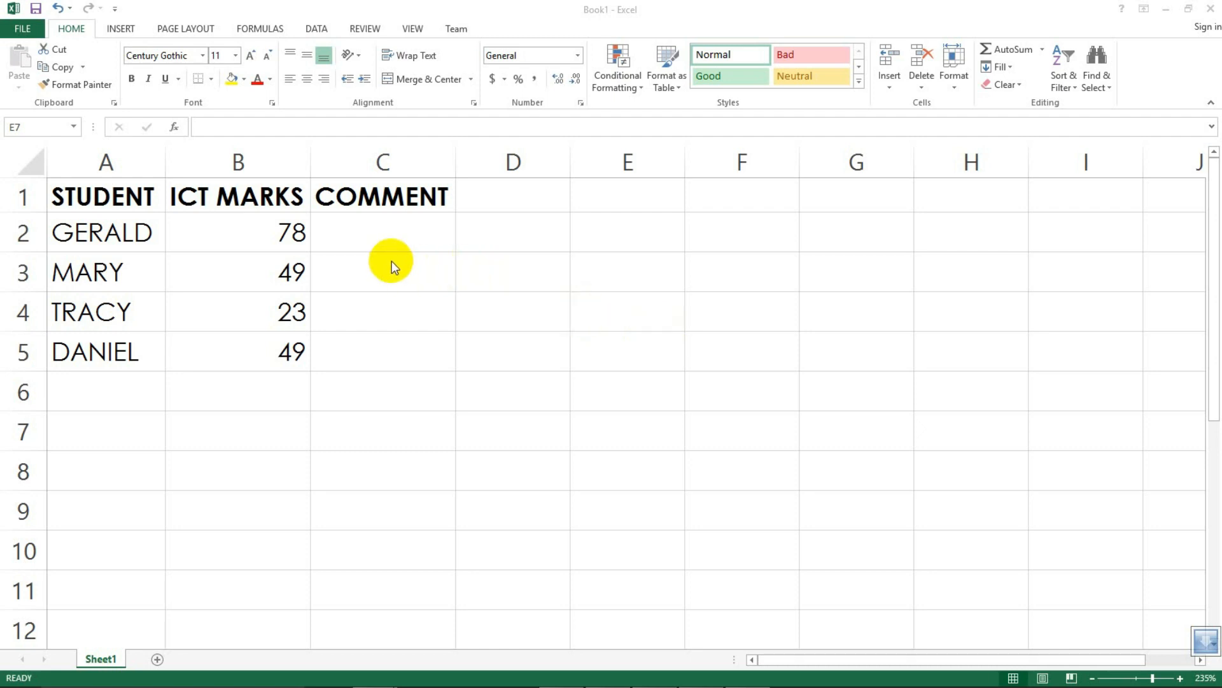
Step: Widen column C
click(409, 228)
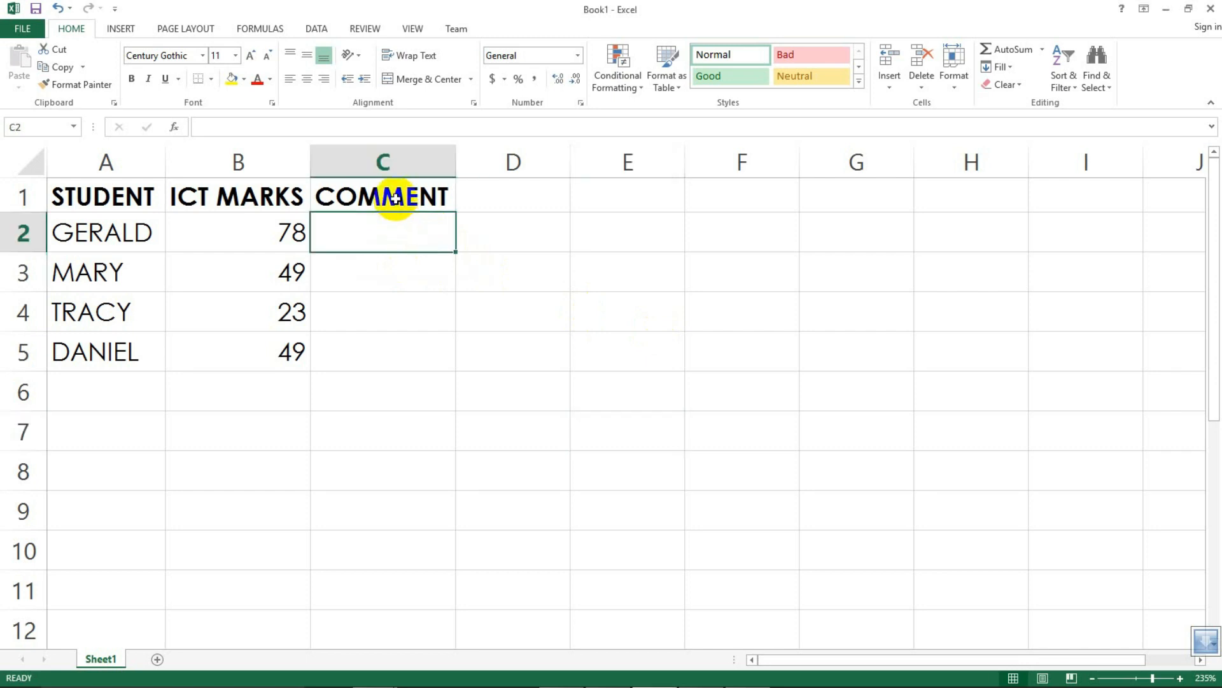
click(396, 198)
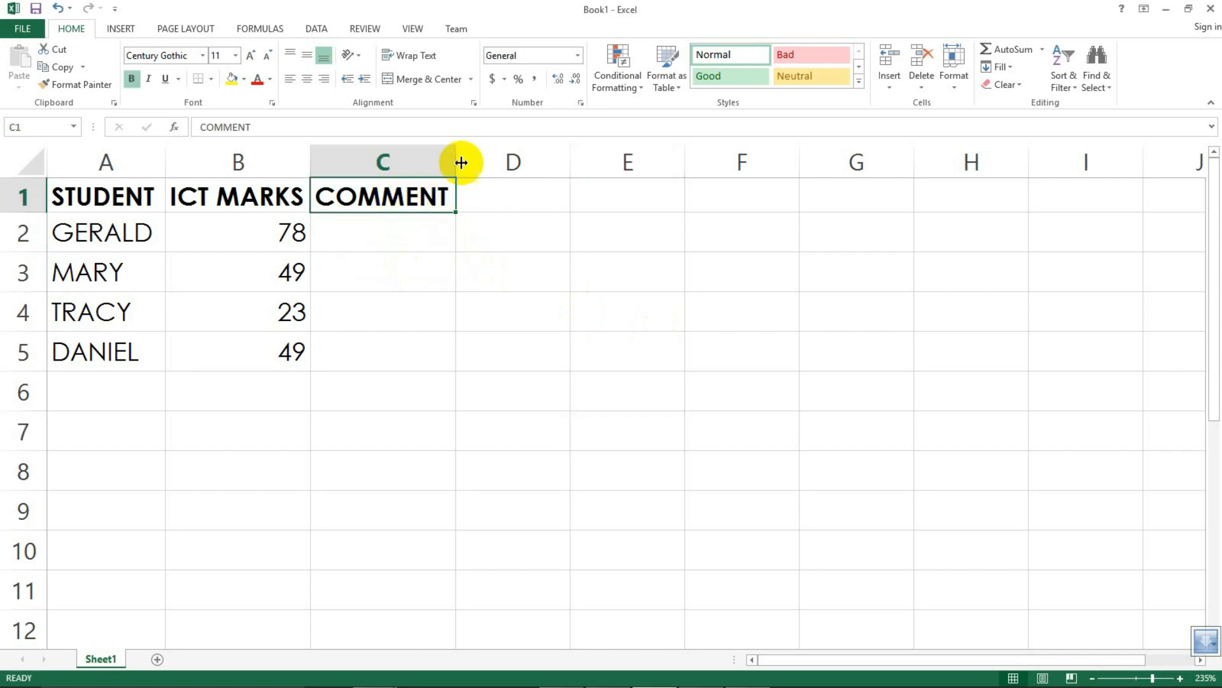
drag(461, 162, 558, 163)
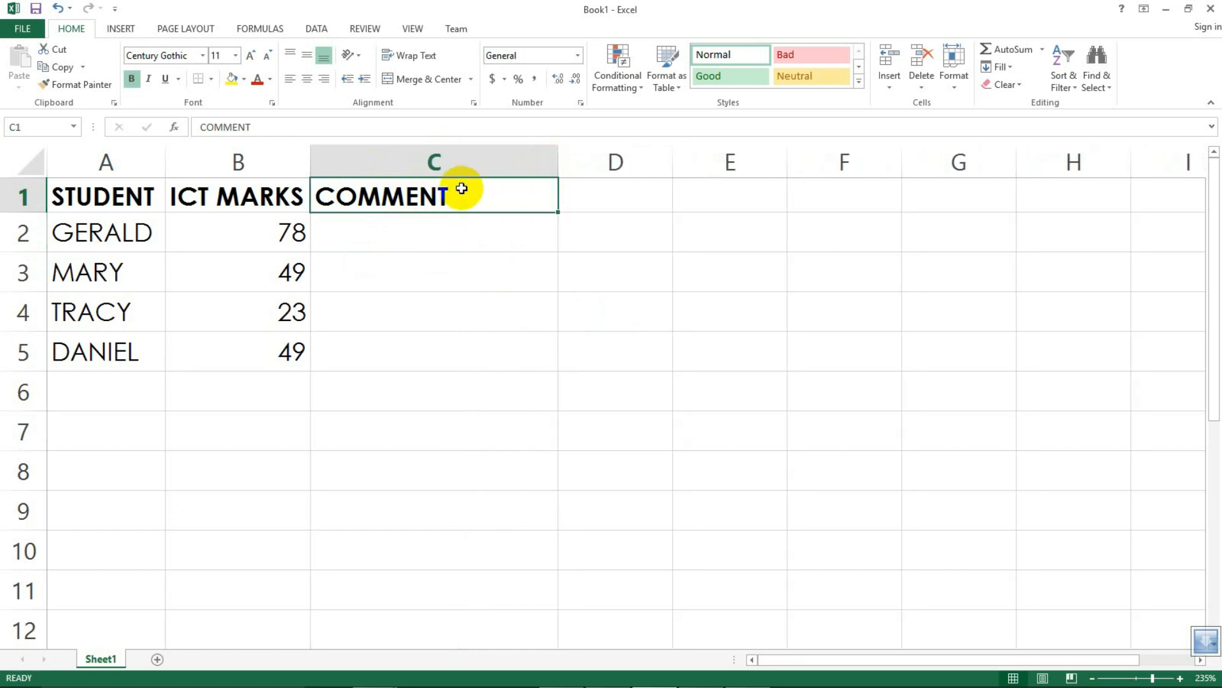
Step: Extend the C1 header to "COMMENT (method 1)" and widen column C to fit it
double_click(453, 193)
text((m)
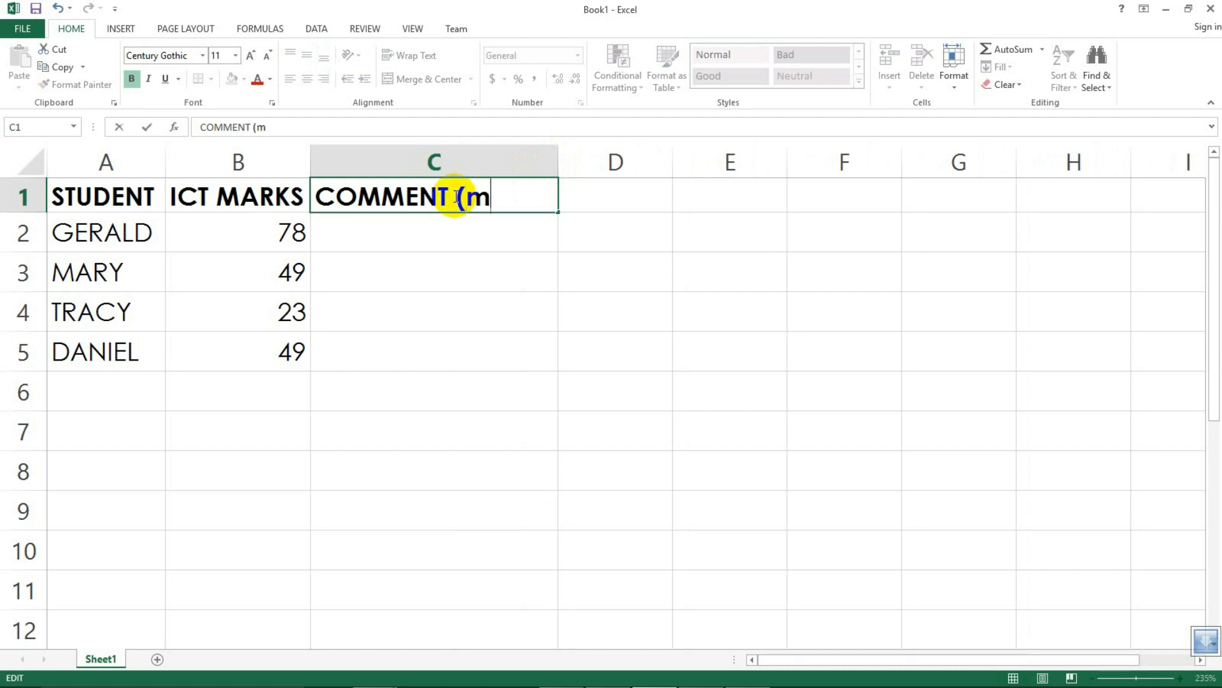
text(ethod 1))
click(545, 269)
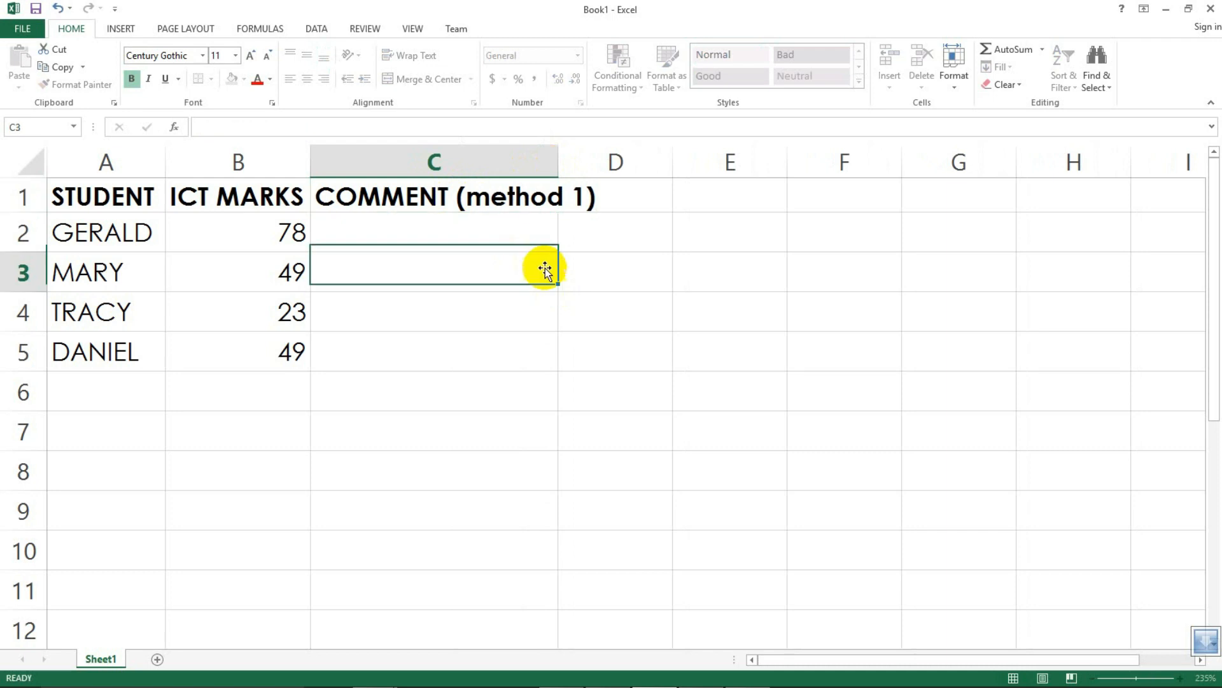
drag(557, 161, 614, 178)
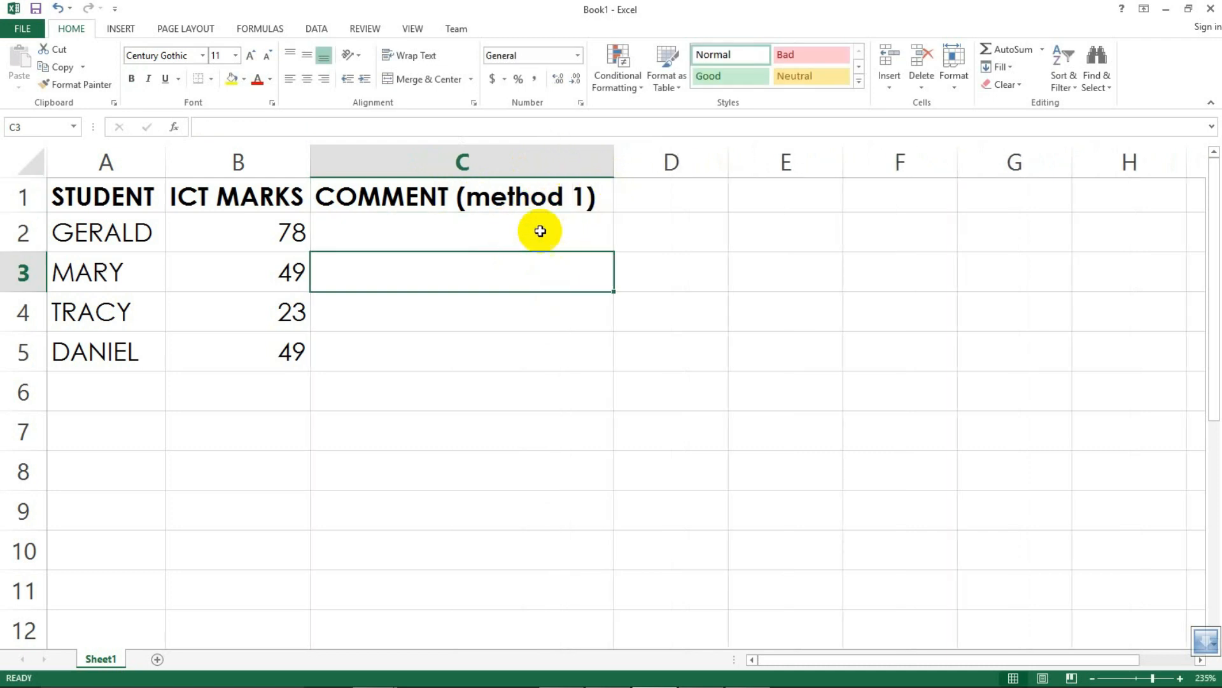
Step: Copy the C1 header into D1
click(404, 197)
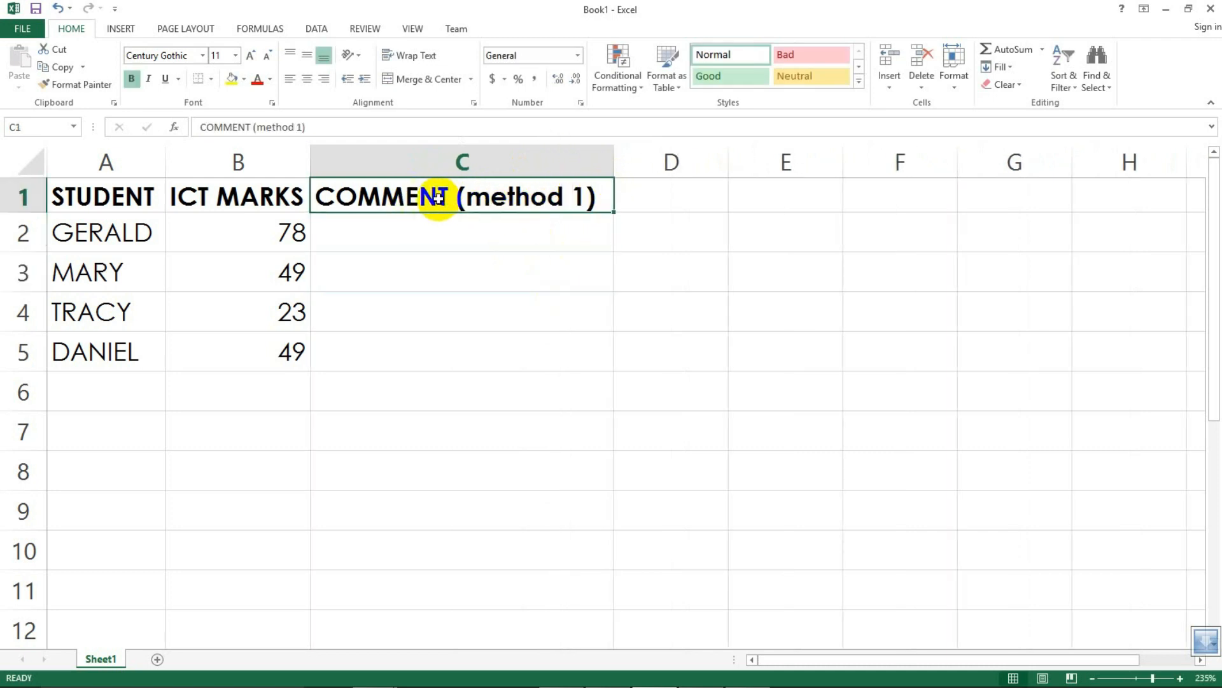
key(ctrl+c)
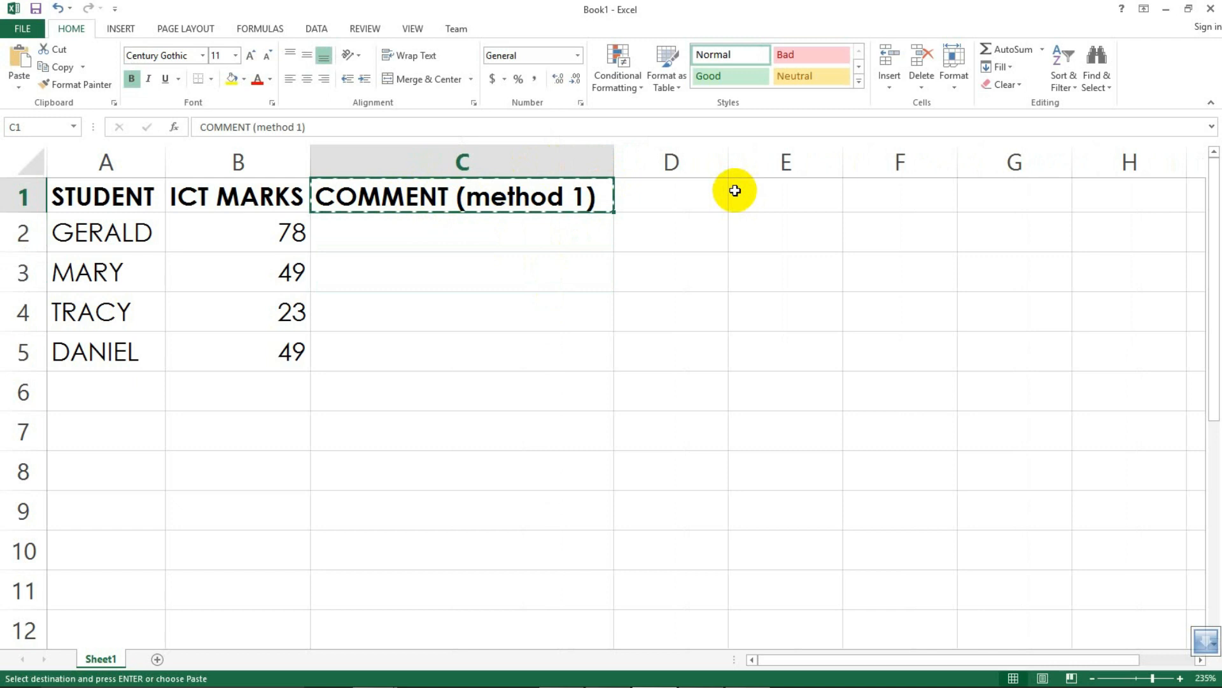
click(659, 201)
key(ctrl+v)
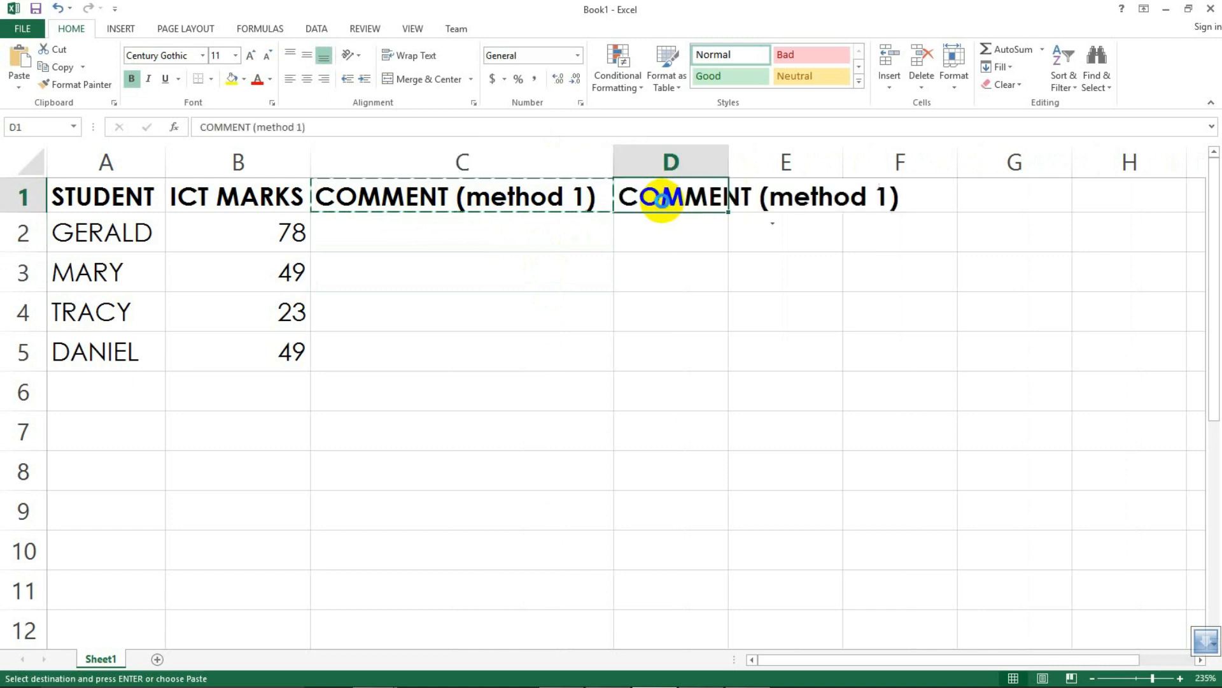
Step: Widen column D and change the D1 header to "COMMENT (method 2)"
drag(737, 162, 926, 173)
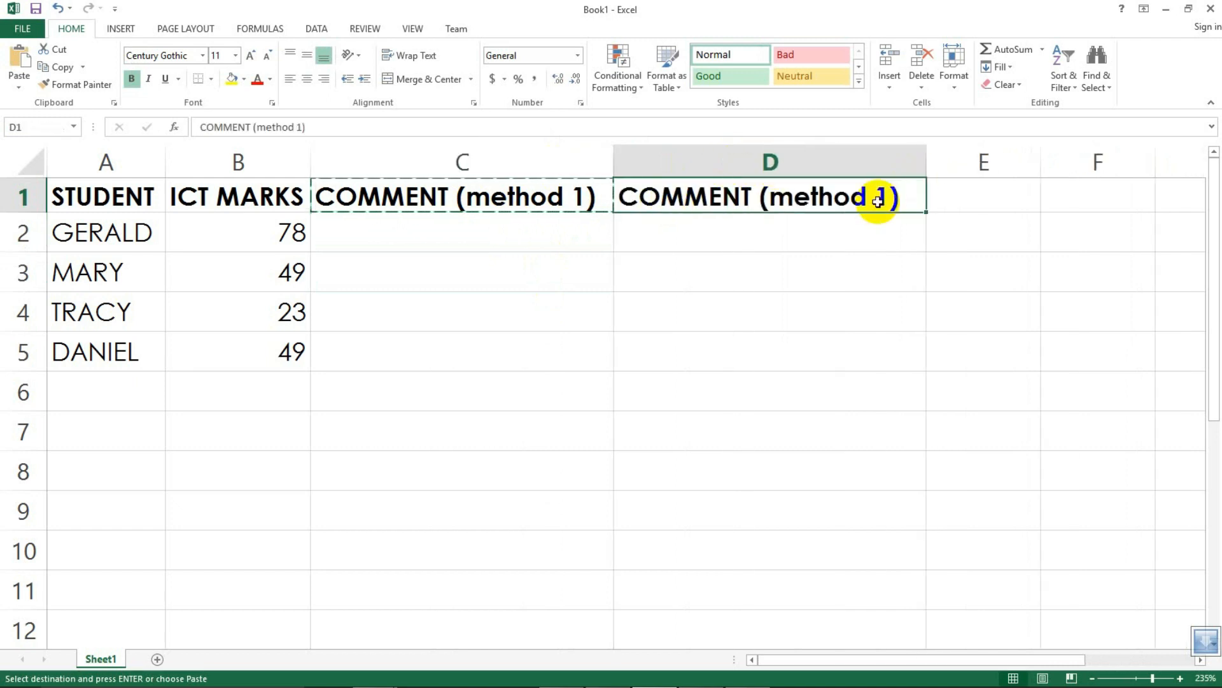
double_click(884, 197)
key(BackSpace)
text(2)
click(811, 280)
click(450, 224)
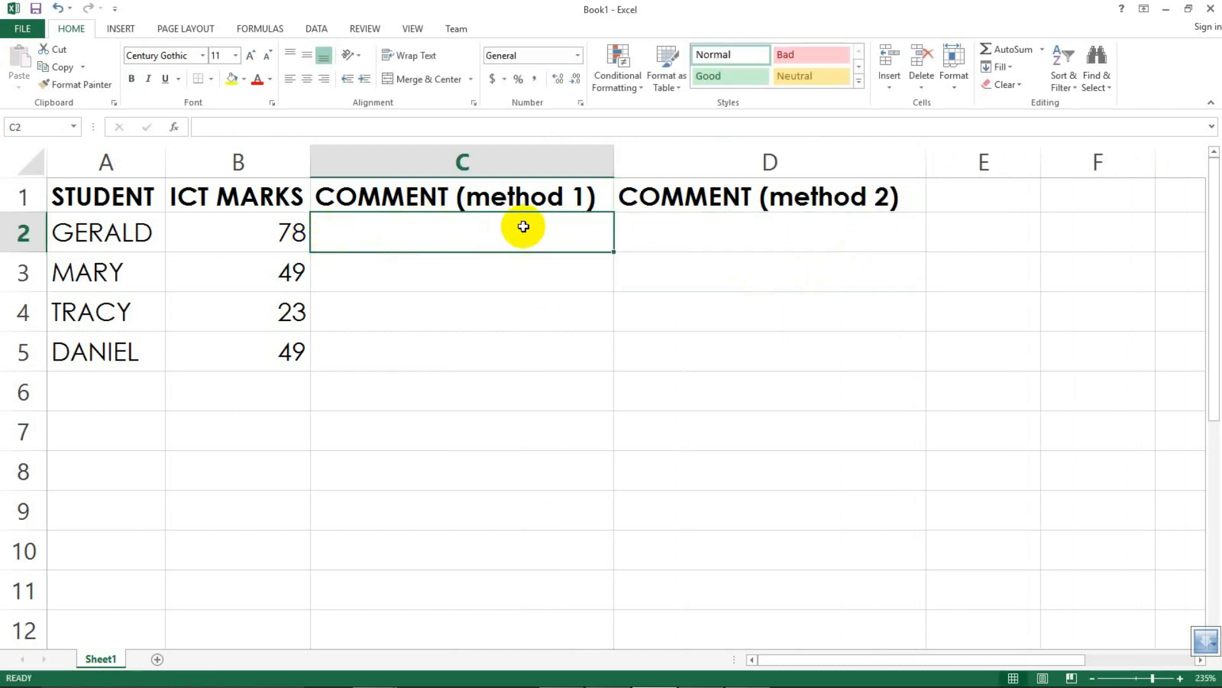
click(505, 153)
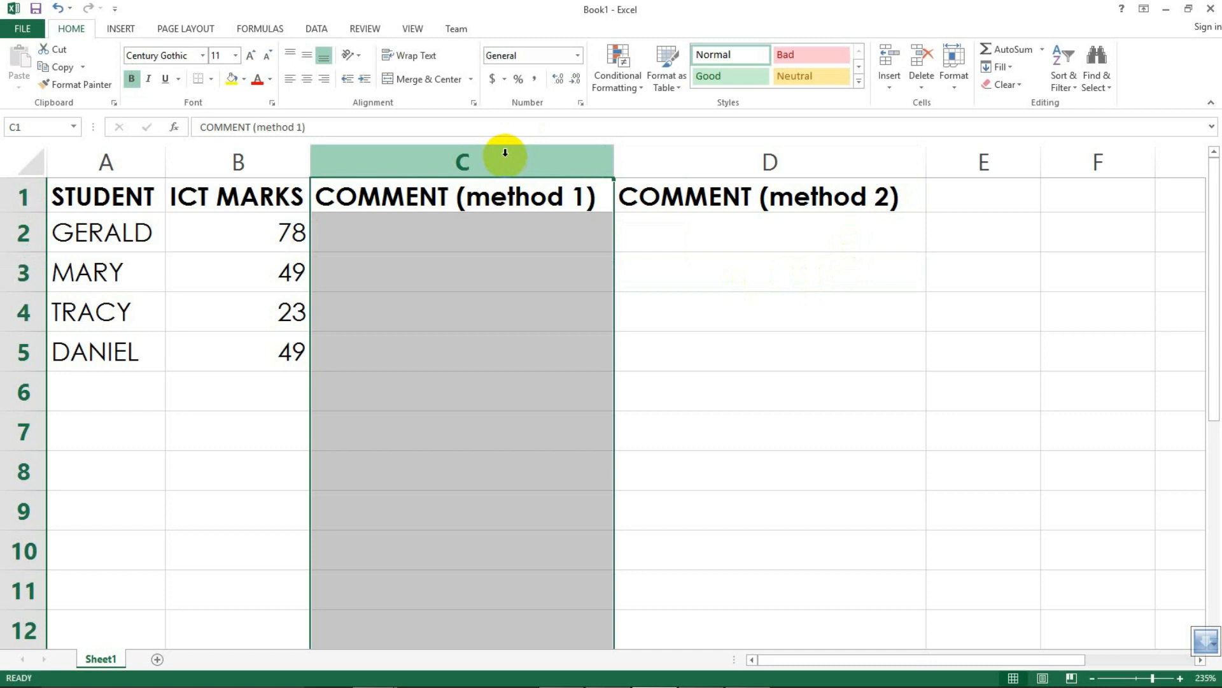
click(767, 160)
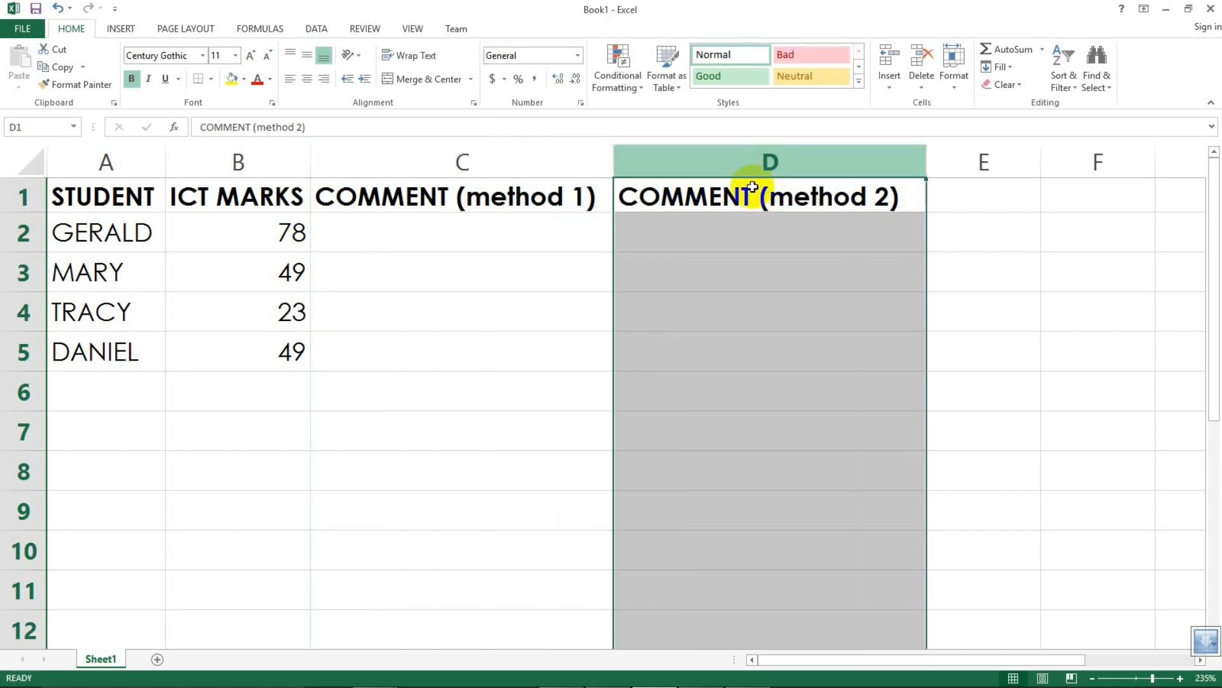
click(691, 231)
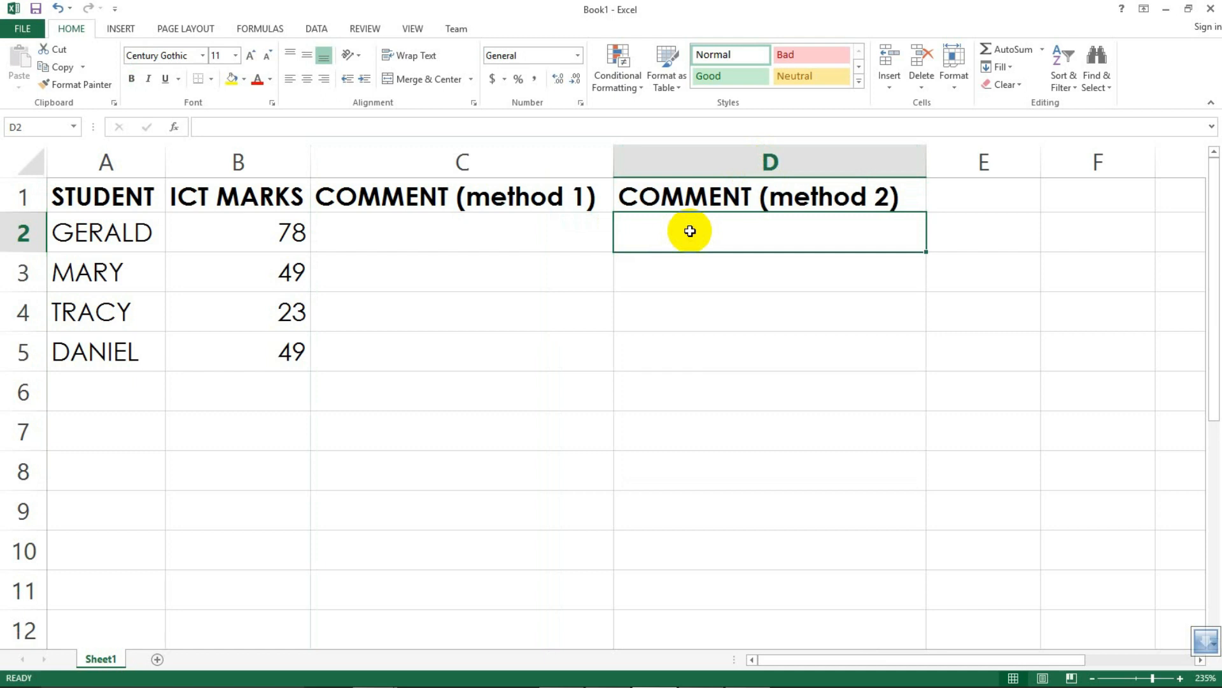
click(576, 238)
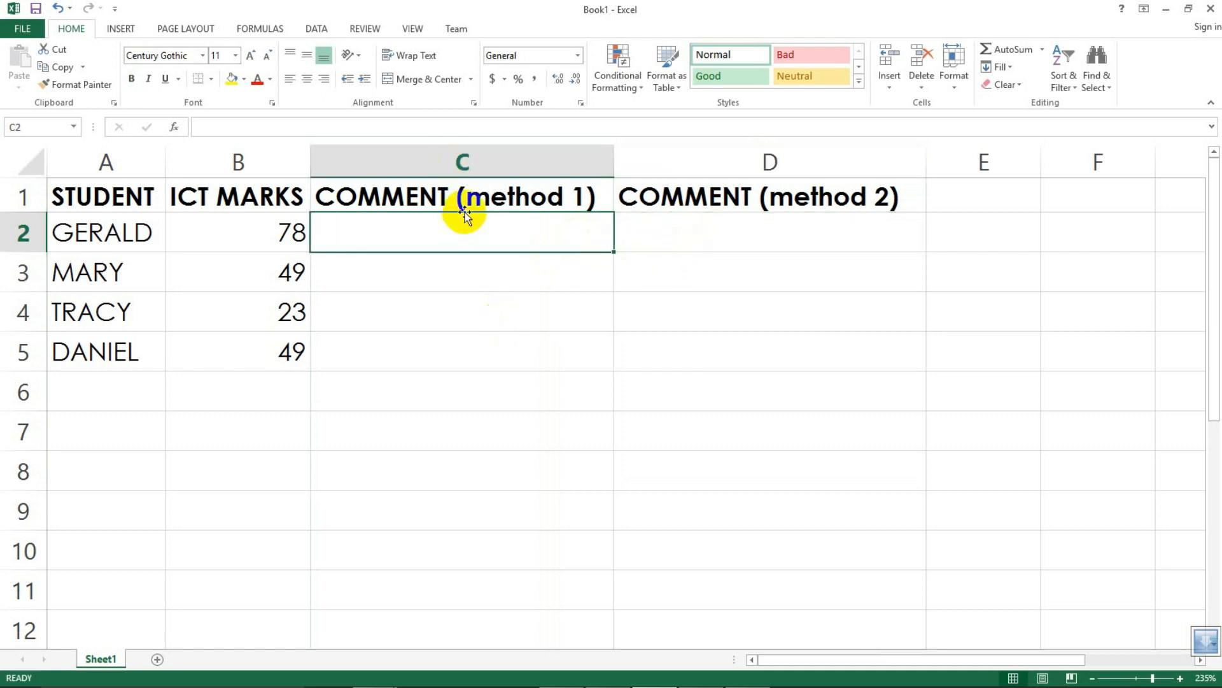
click(436, 274)
click(405, 233)
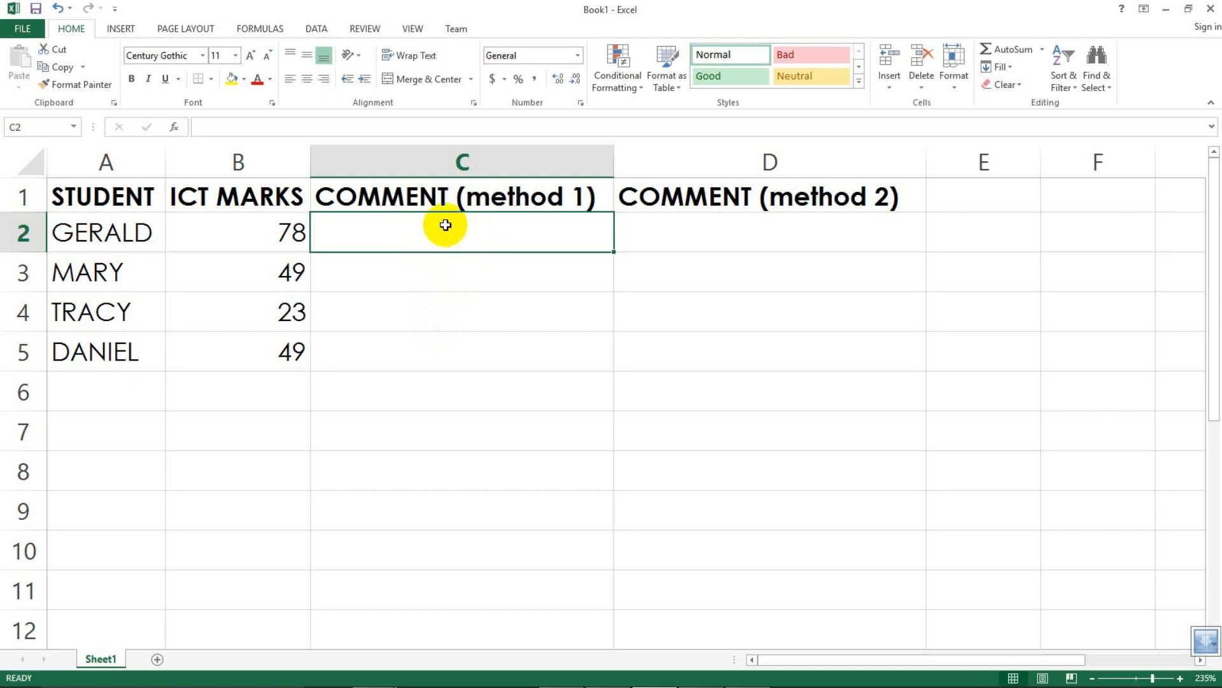
text(=)
key(BackSpace)
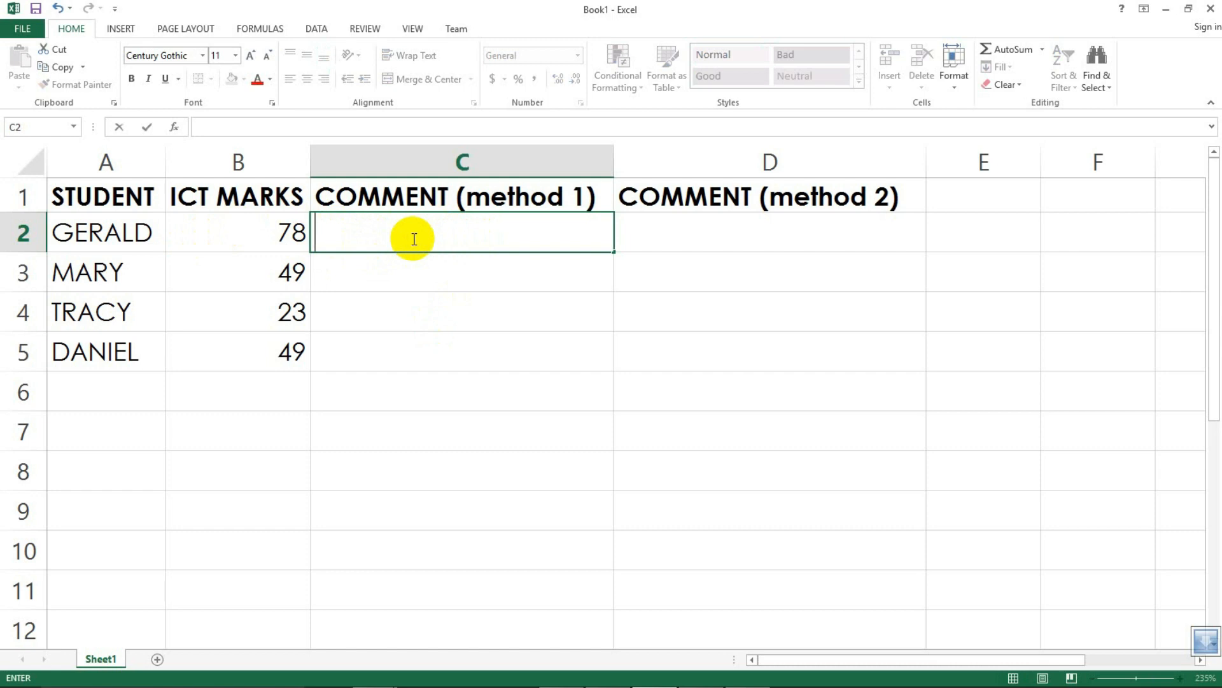
Step: Enter the labels "passed" in D8 and "failed" in D9
click(686, 468)
text(passed)
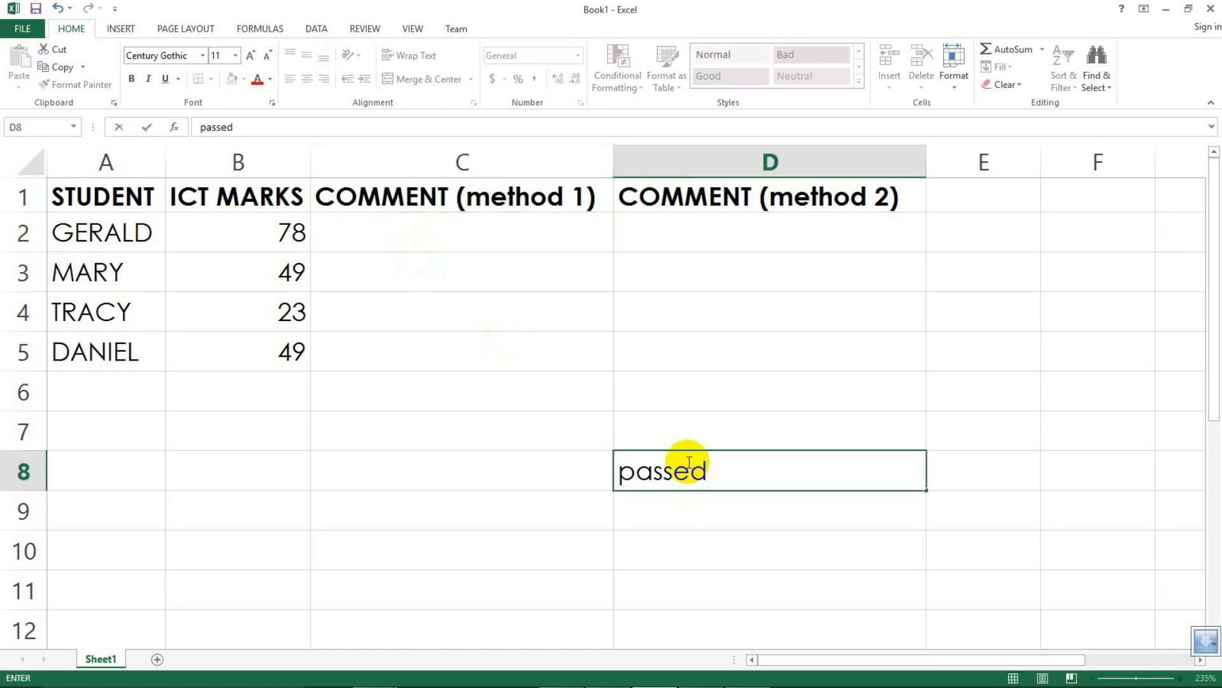
key(Return)
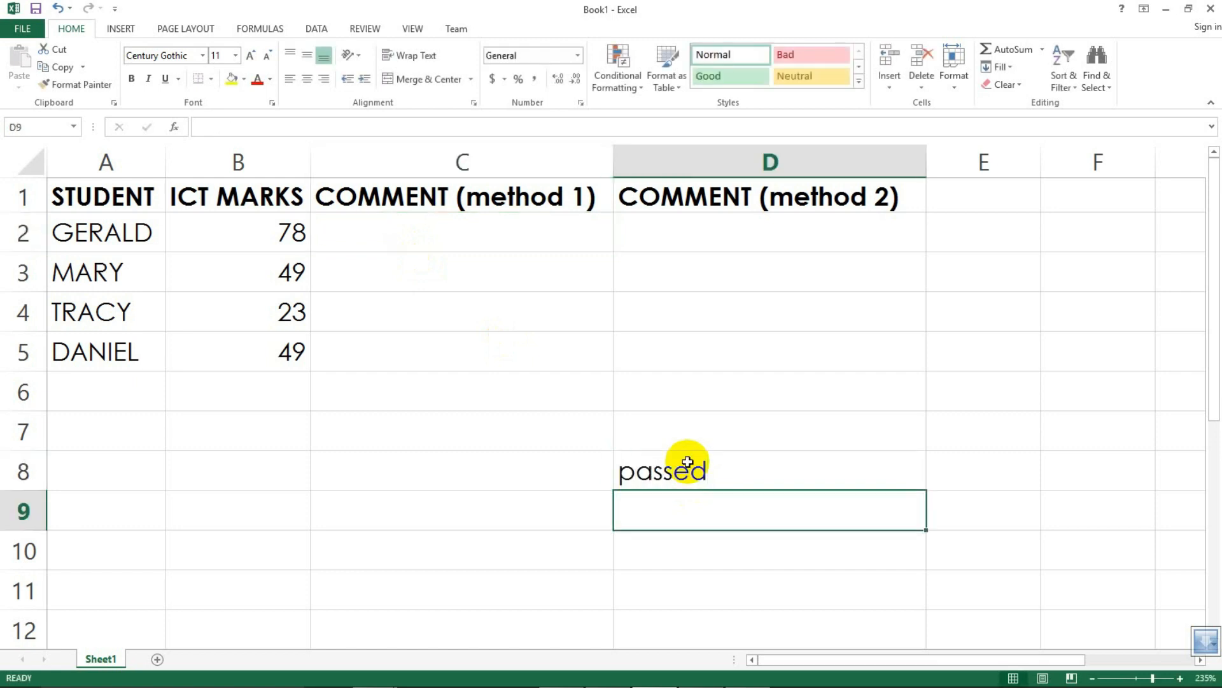
text(faulked)
key(BackSpace)
key(BackSpace)
key(BackSpace)
key(BackSpace)
key(BackSpace)
text(iled)
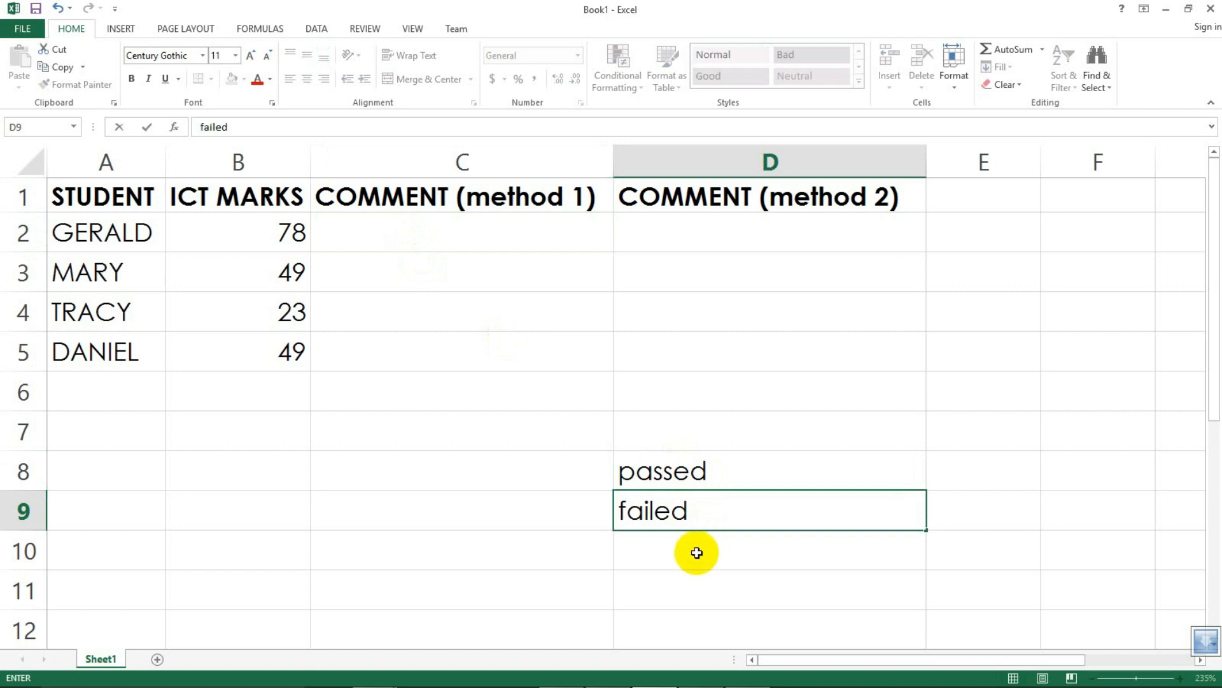
key(Return)
Step: Enter the criteria >50 in C8 and <50 in C9 beside the labels
click(678, 470)
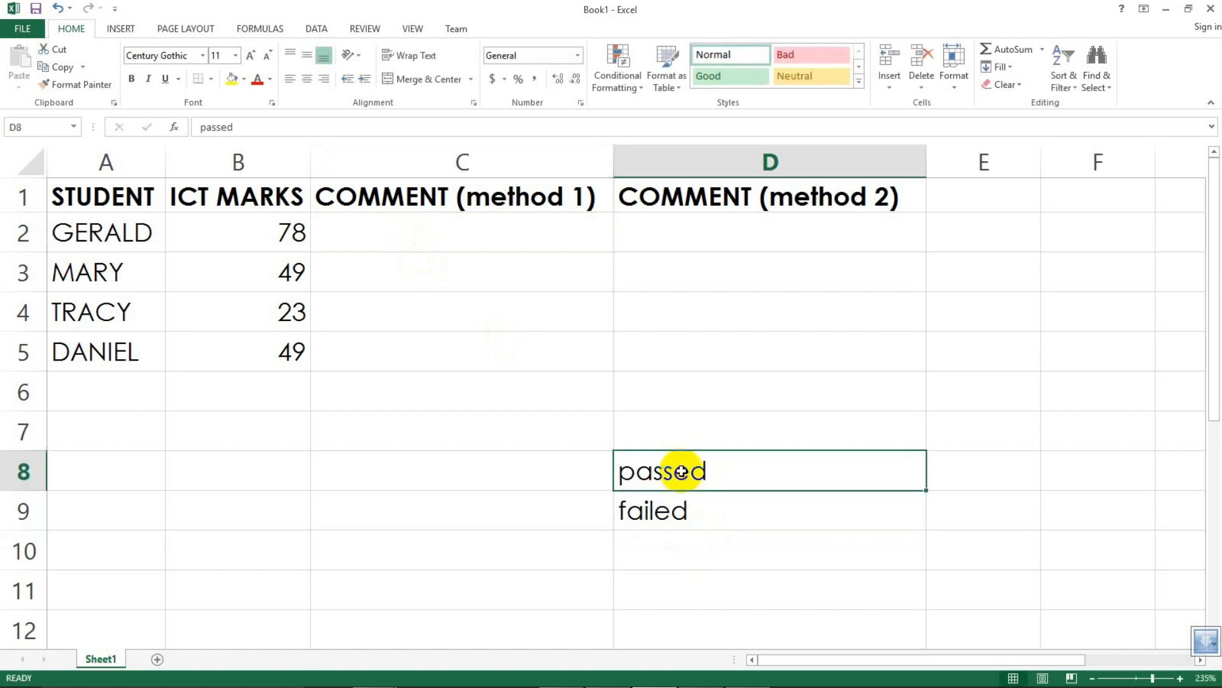
click(676, 514)
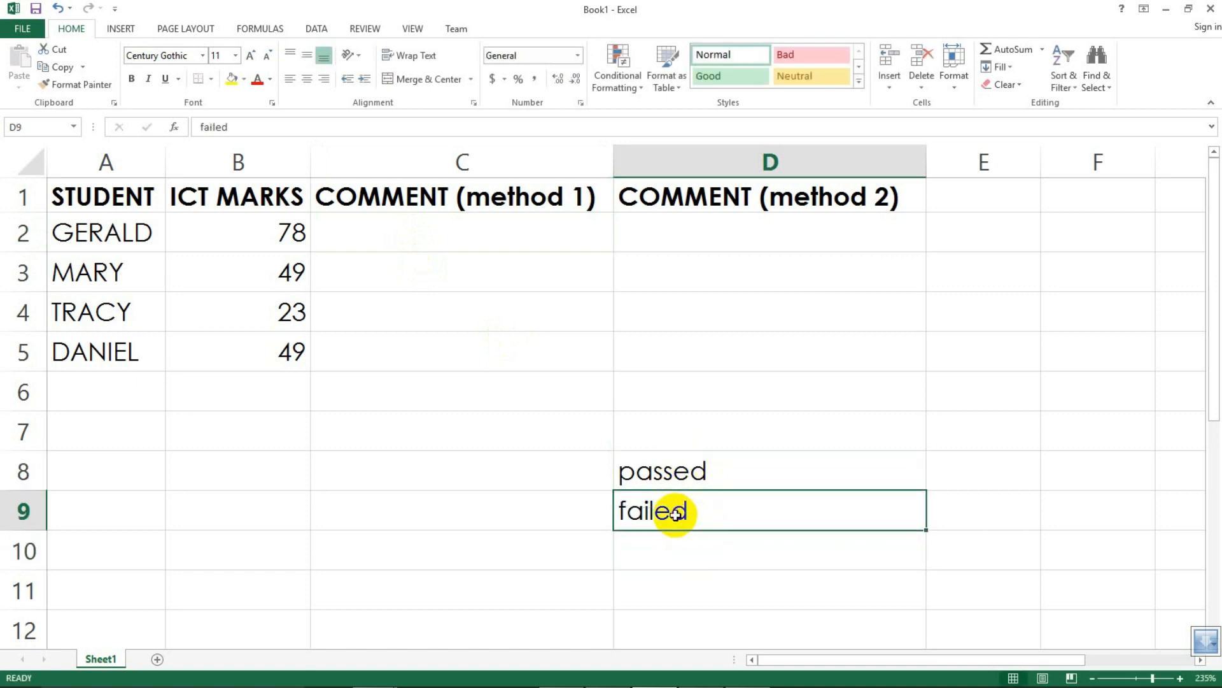
click(539, 469)
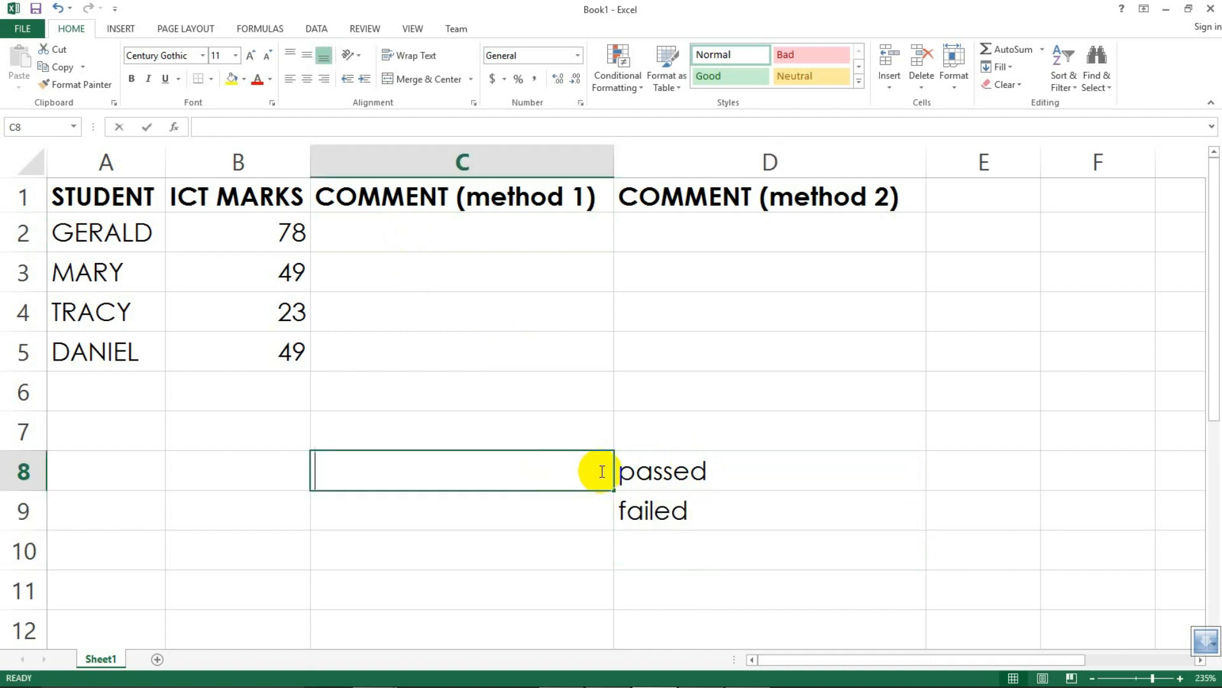
text(<50)
key(BackSpace)
key(BackSpace)
key(BackSpace)
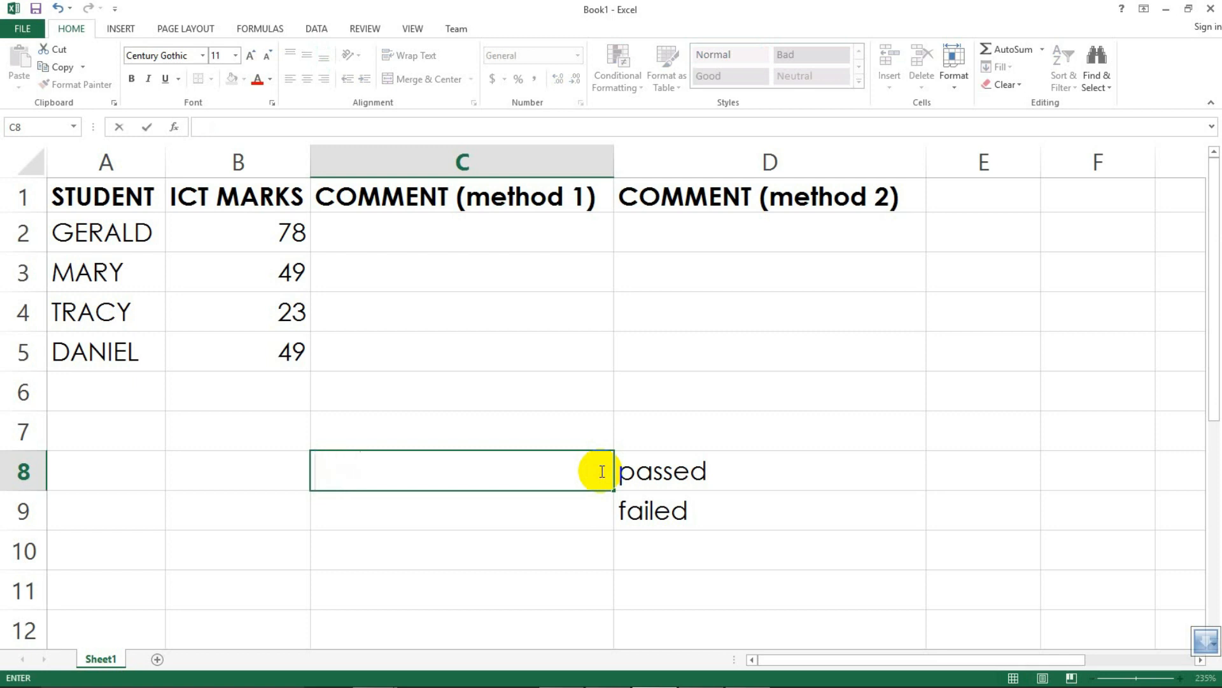
text(>50)
click(391, 513)
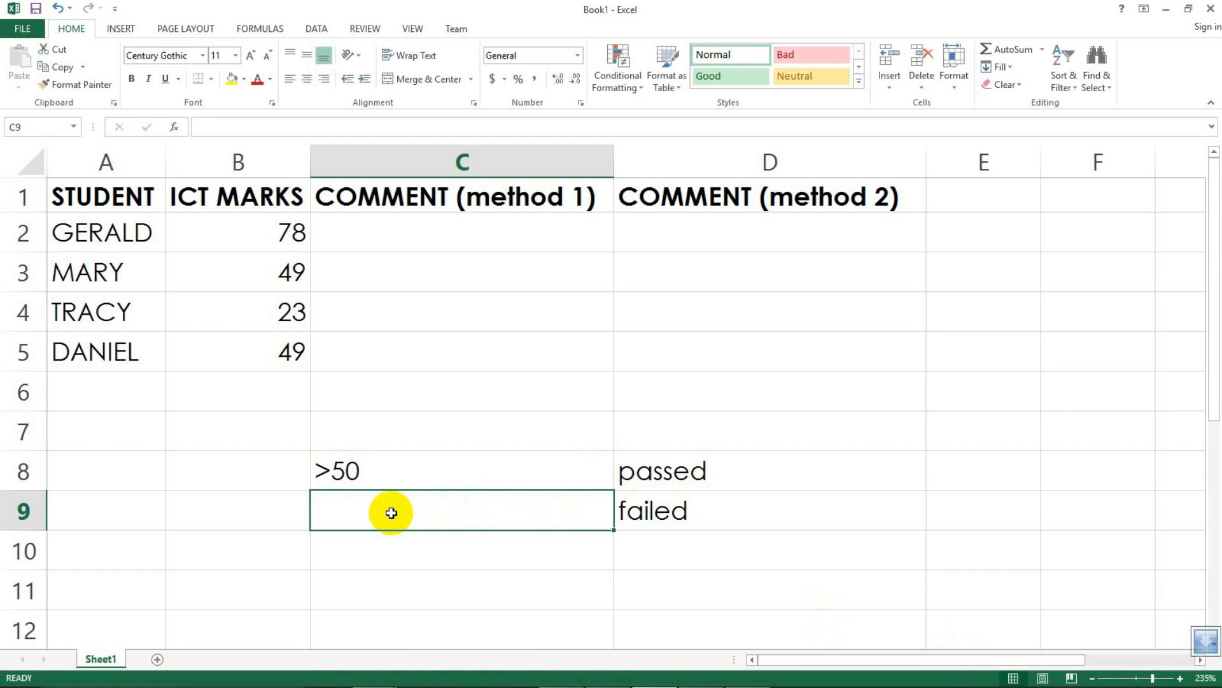
text(<)
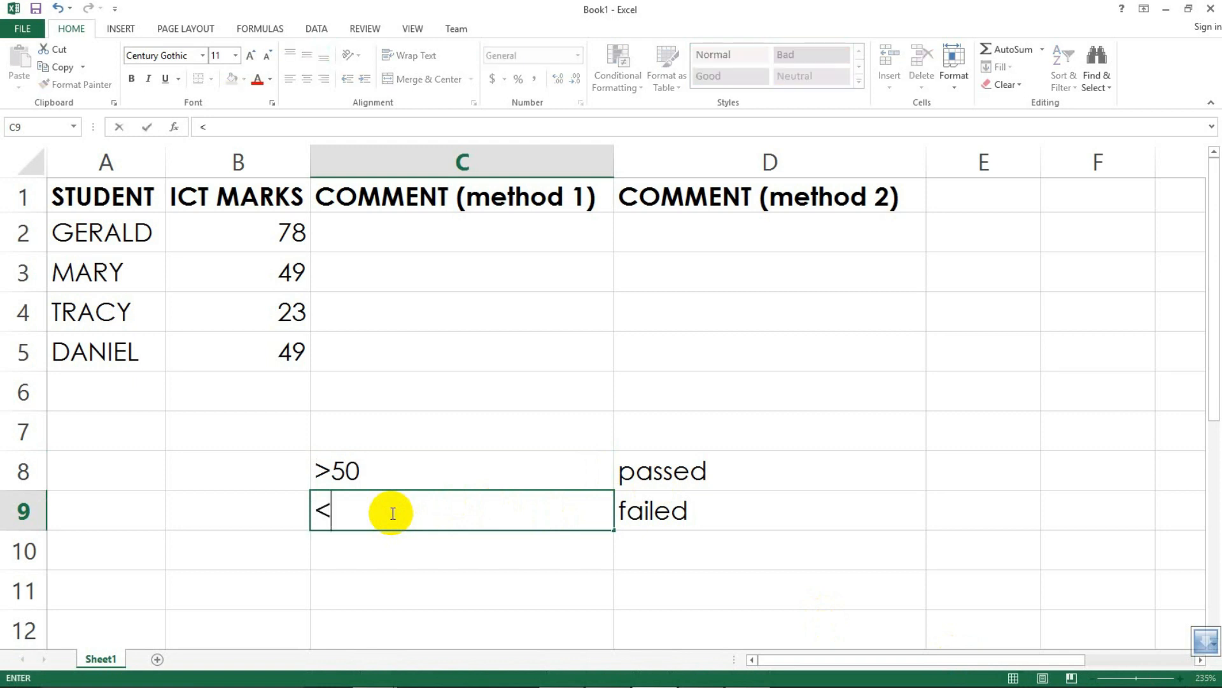
text(40)
key(BackSpace)
key(BackSpace)
text(50)
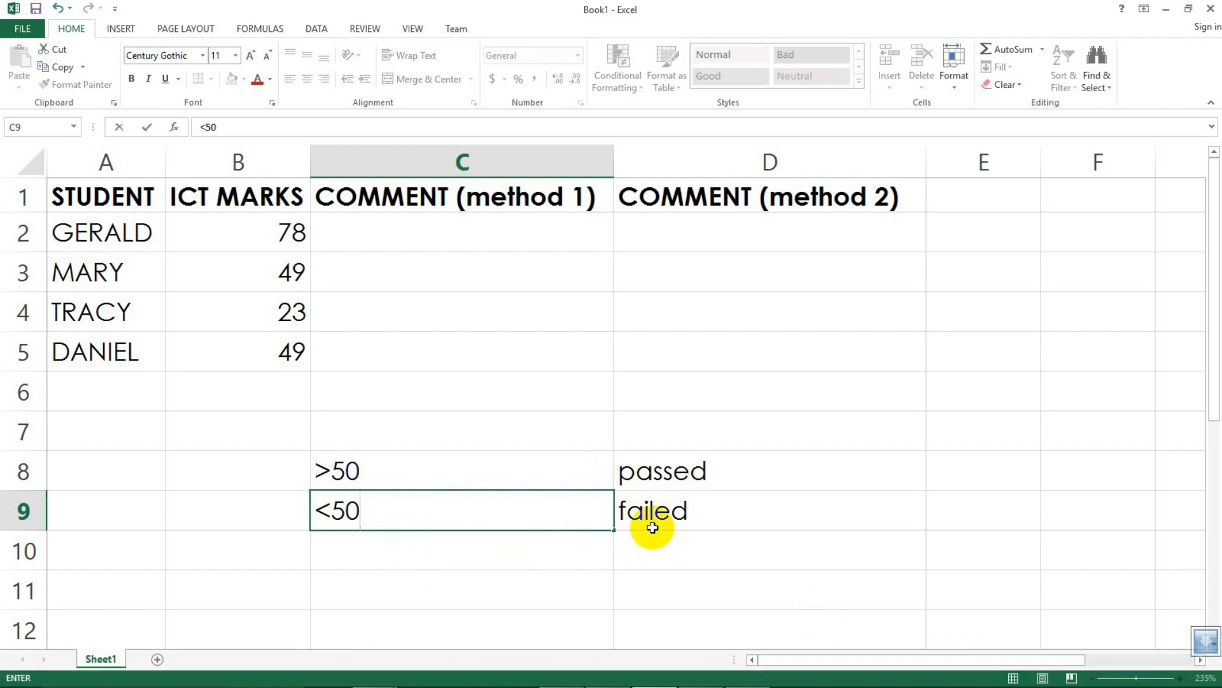
Step: Change the C8 criterion to >=50
click(334, 465)
double_click(335, 467)
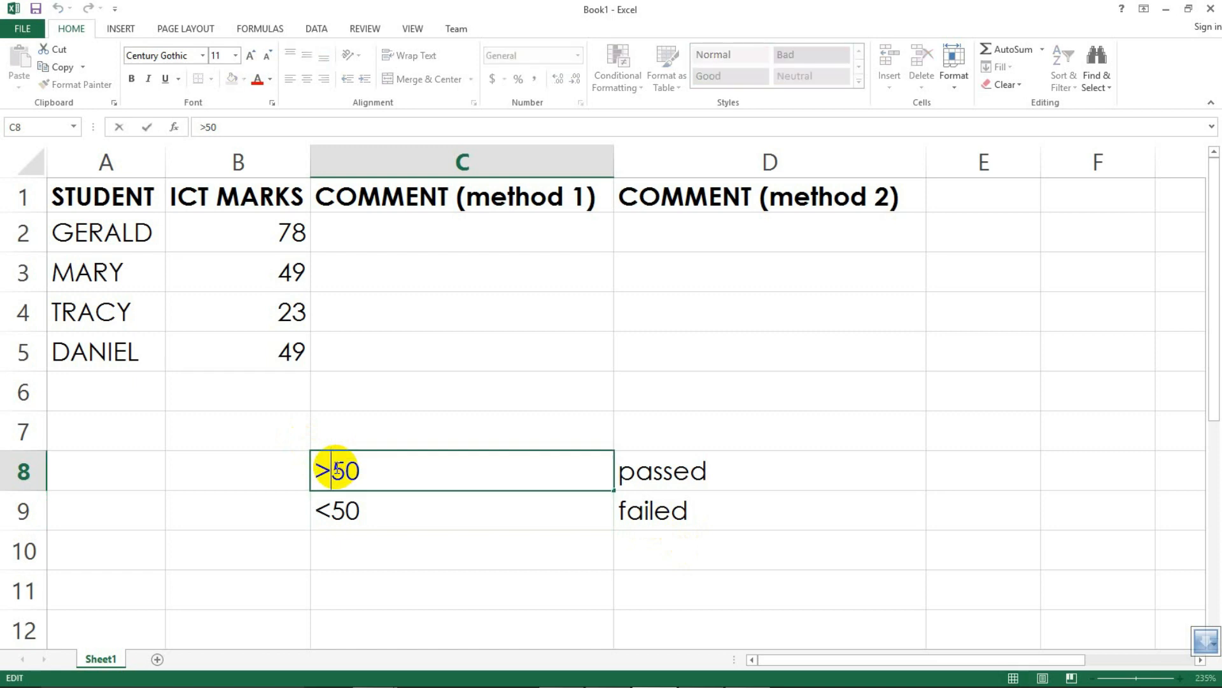
text(=)
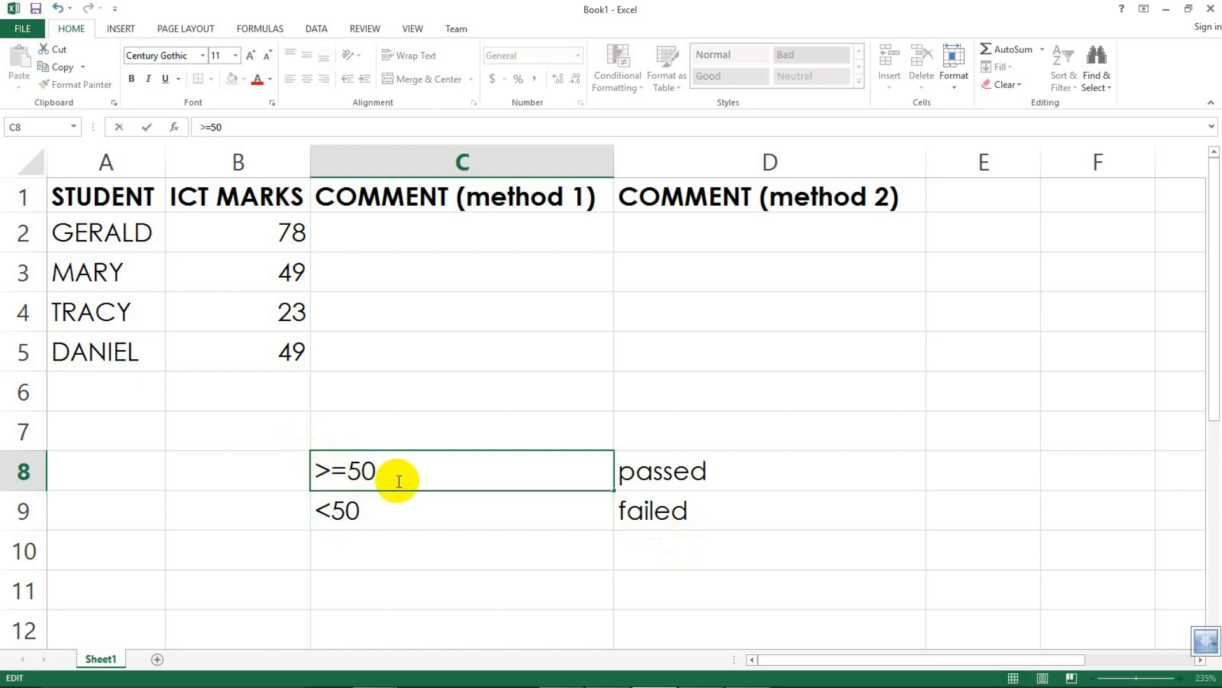
click(413, 514)
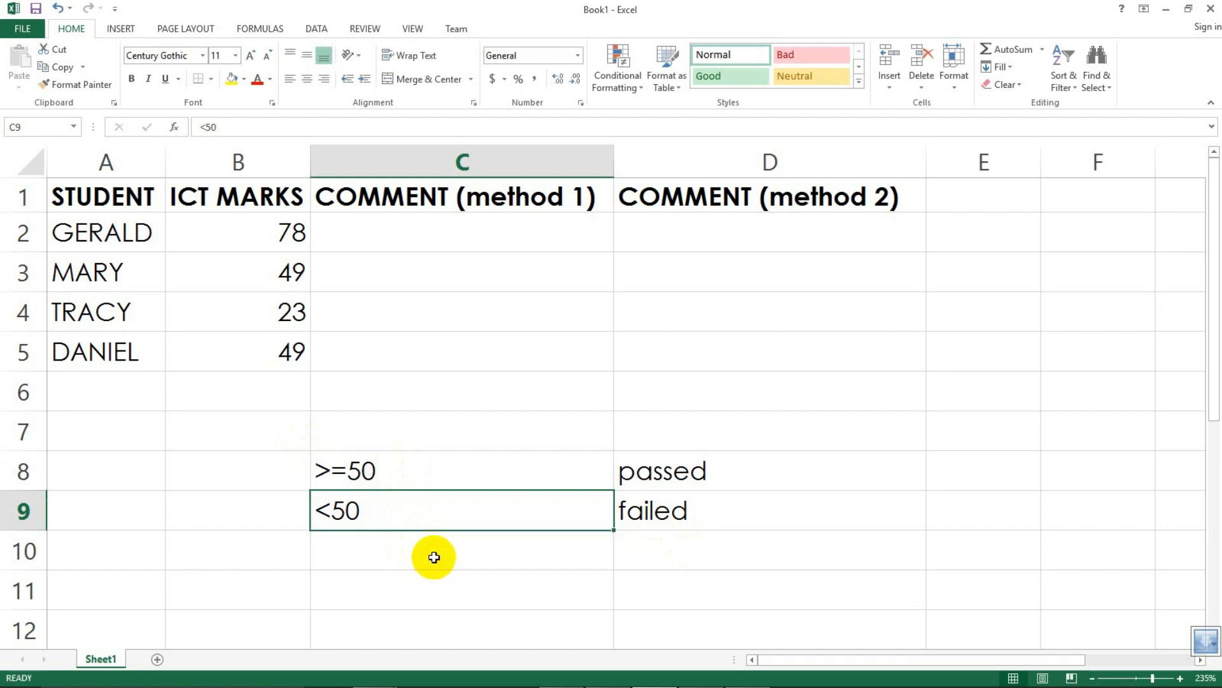
Step: Highlight the criteria table in C8:D9
drag(355, 469, 698, 510)
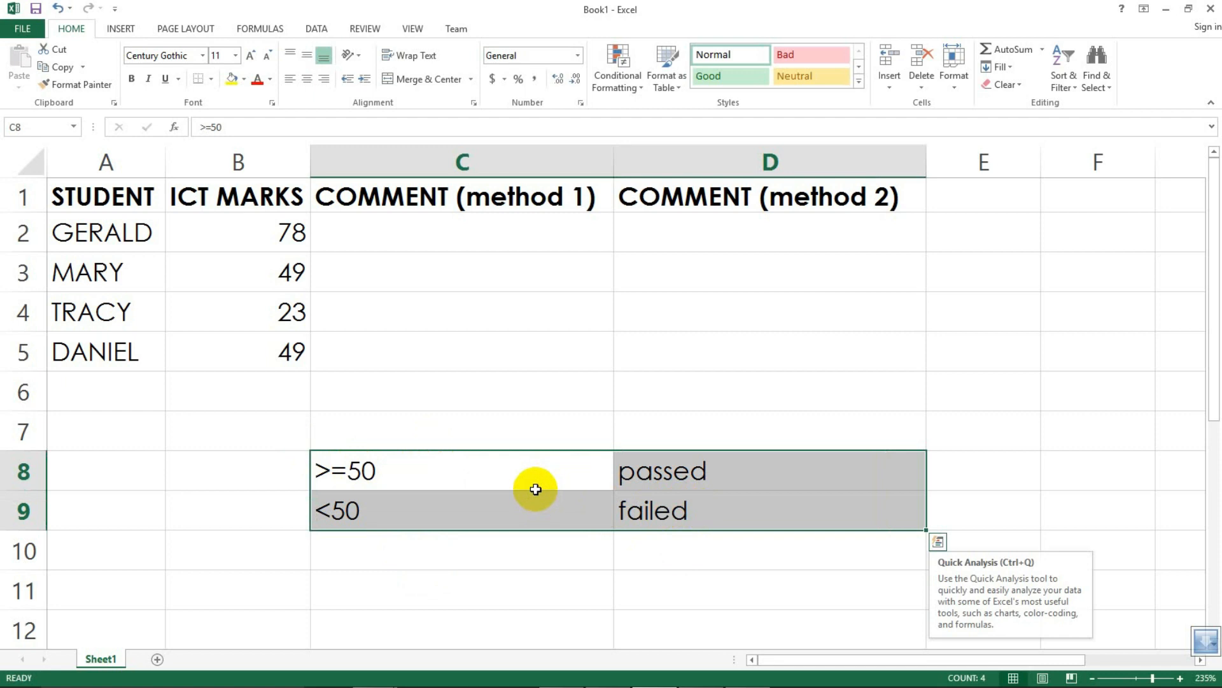
click(554, 555)
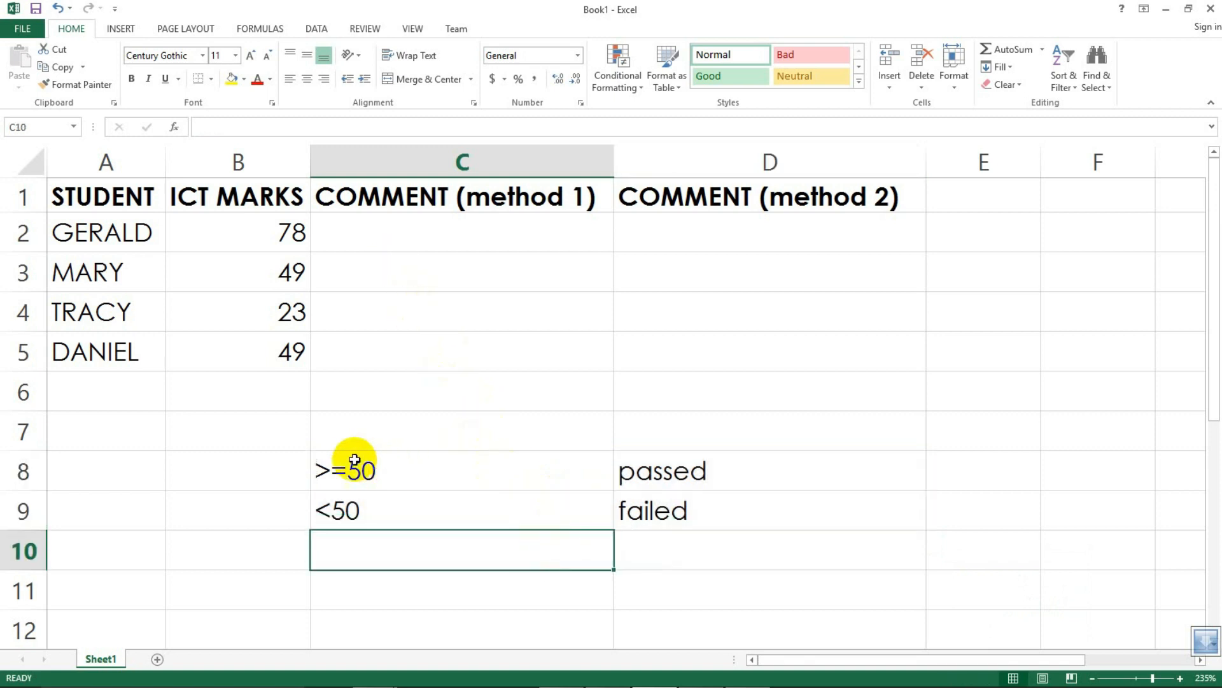
drag(349, 469, 725, 506)
Step: Begin an IF formula in C2 with the logical test B2>=50
click(355, 232)
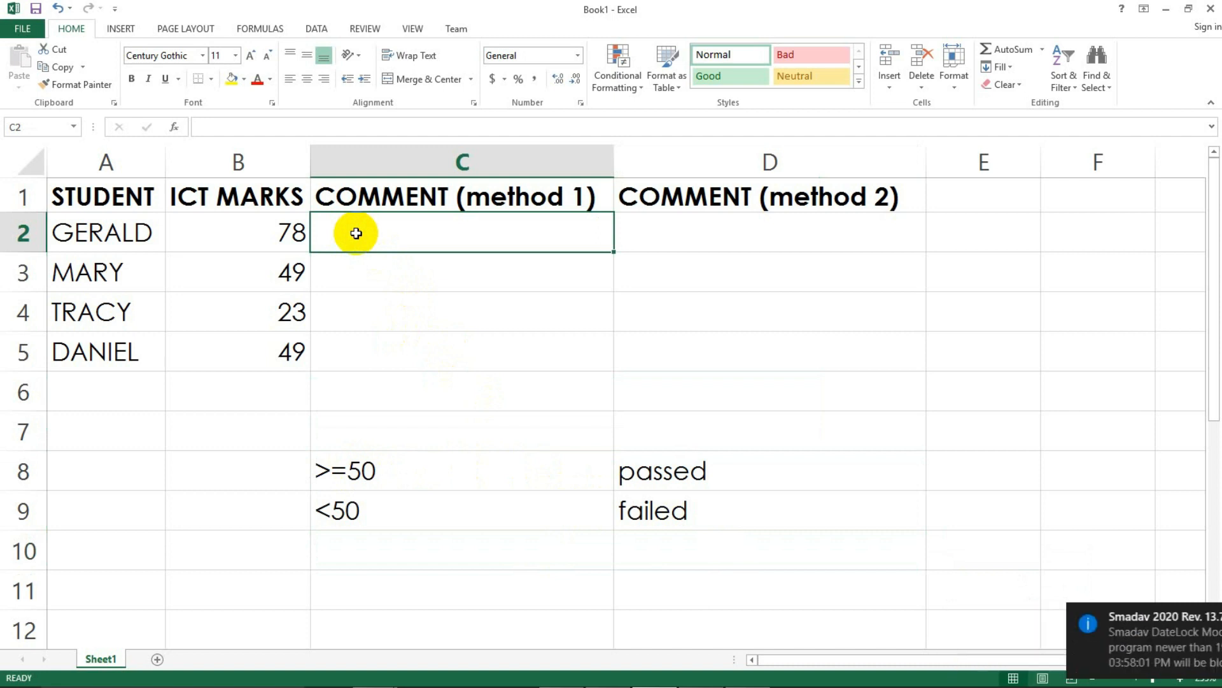
text(=)
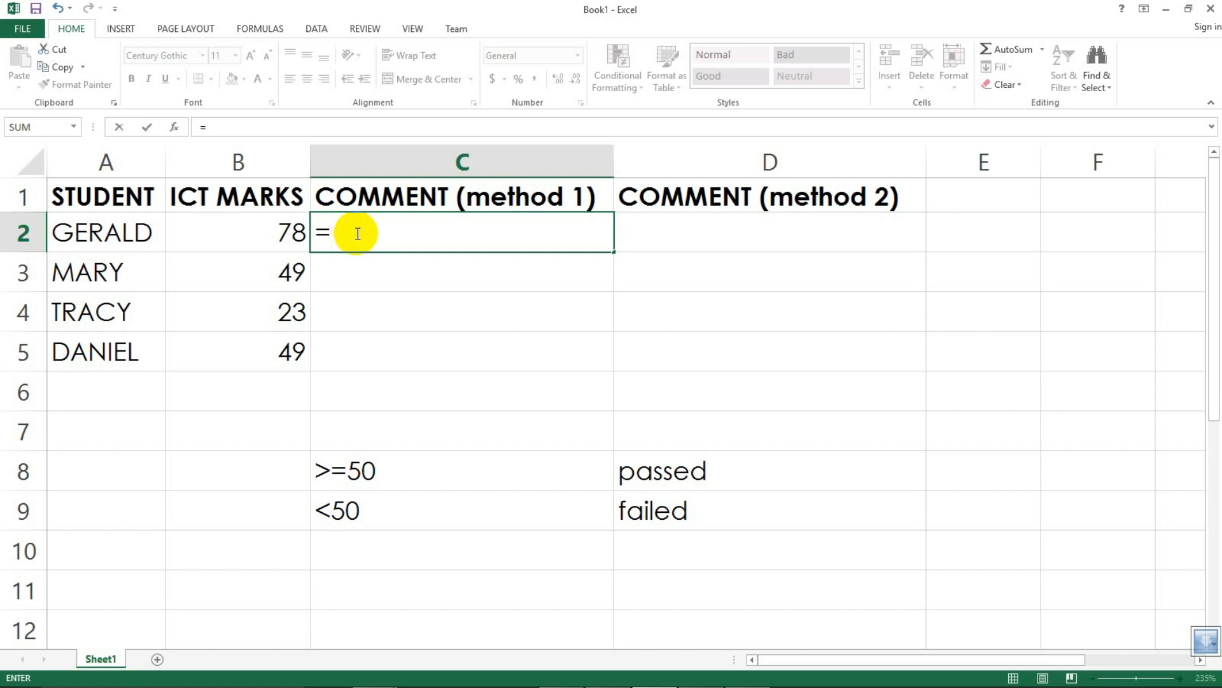
text(IF)
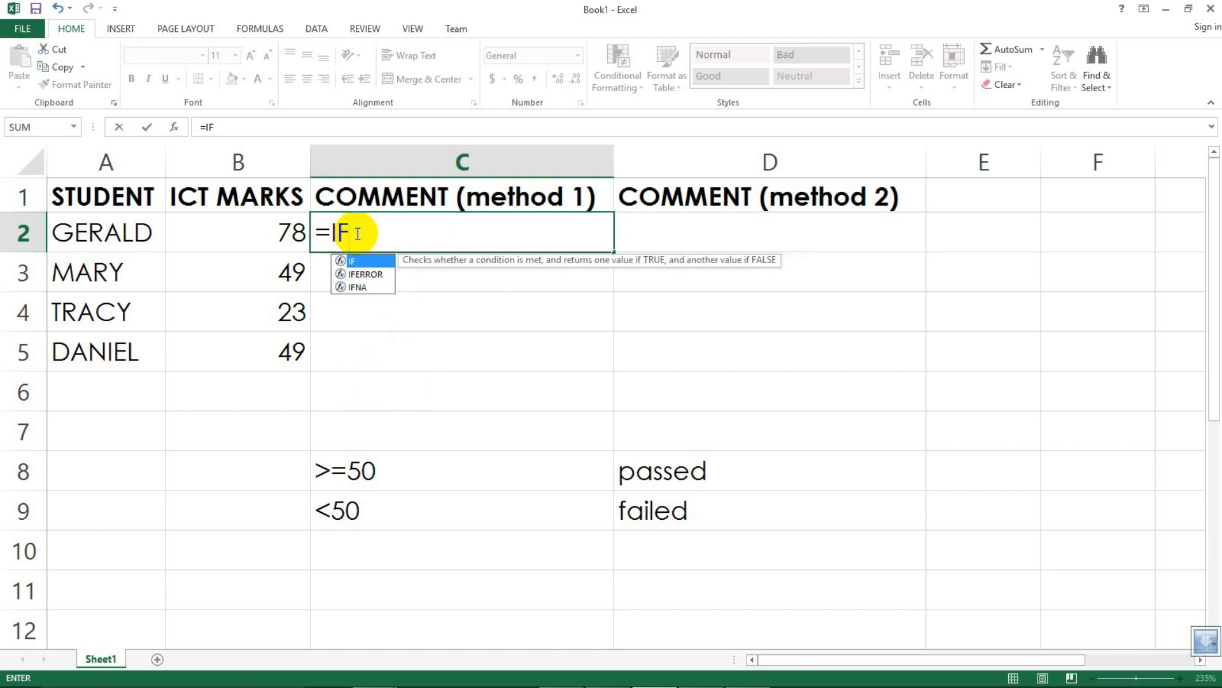
text(()
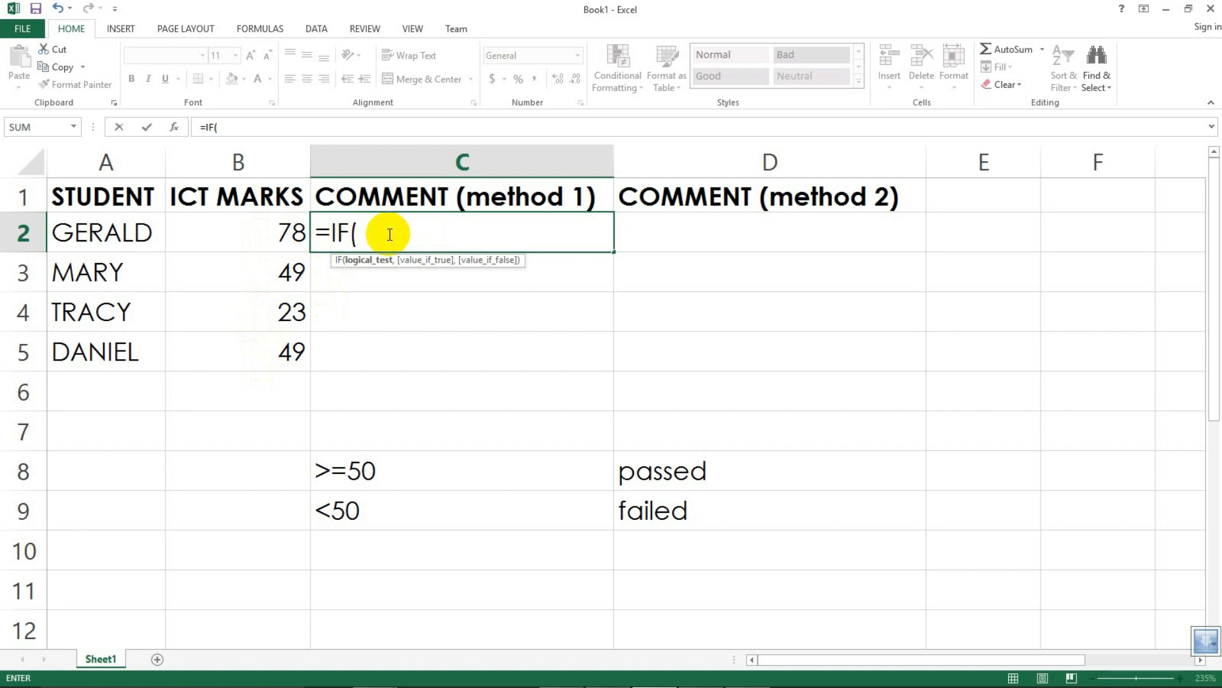
click(279, 233)
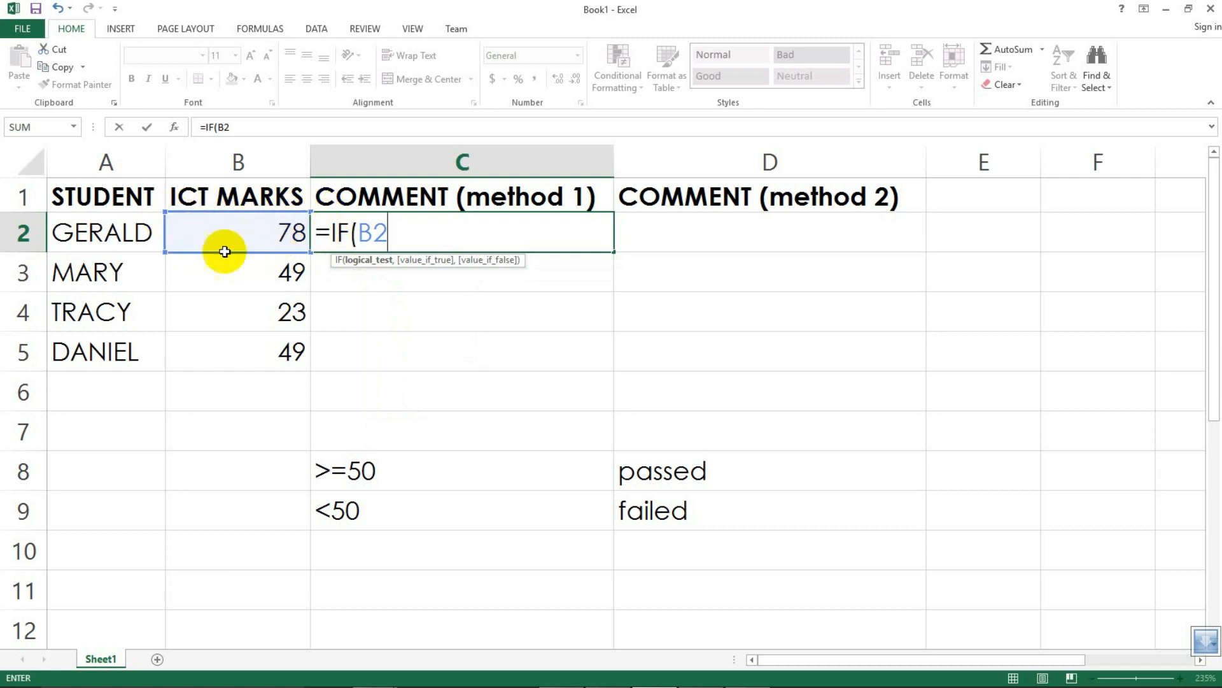
key(BackSpace)
key(BackSpace)
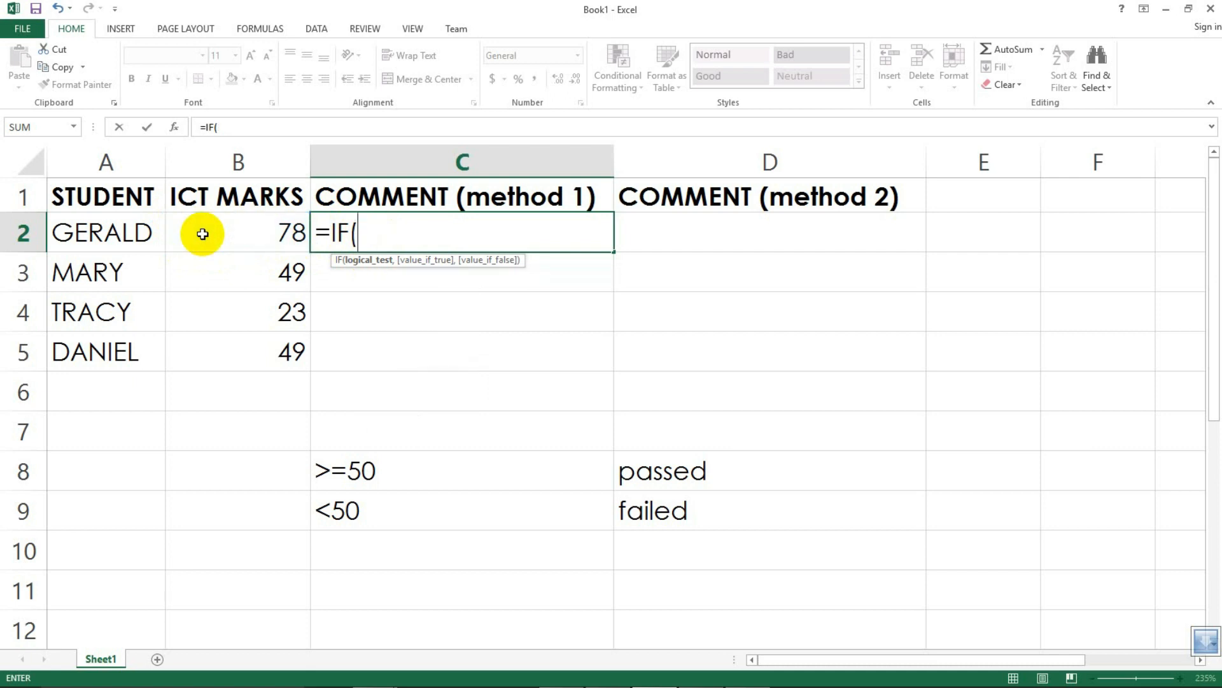
click(249, 232)
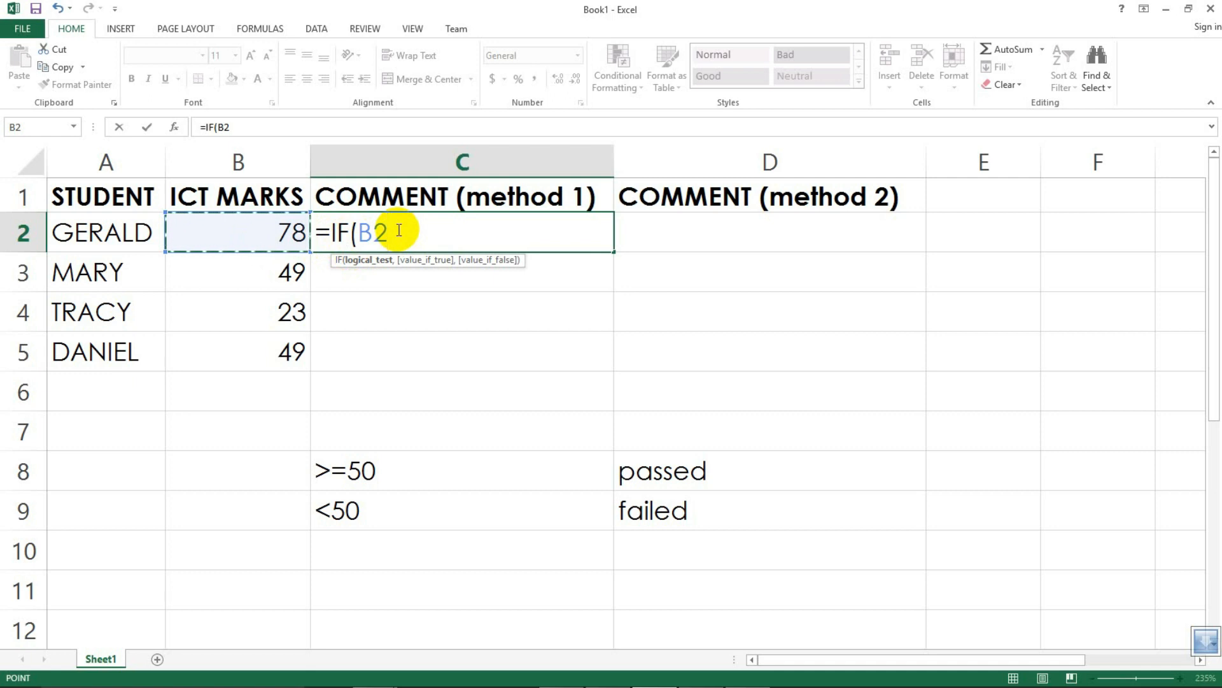
text(>)
text(=50)
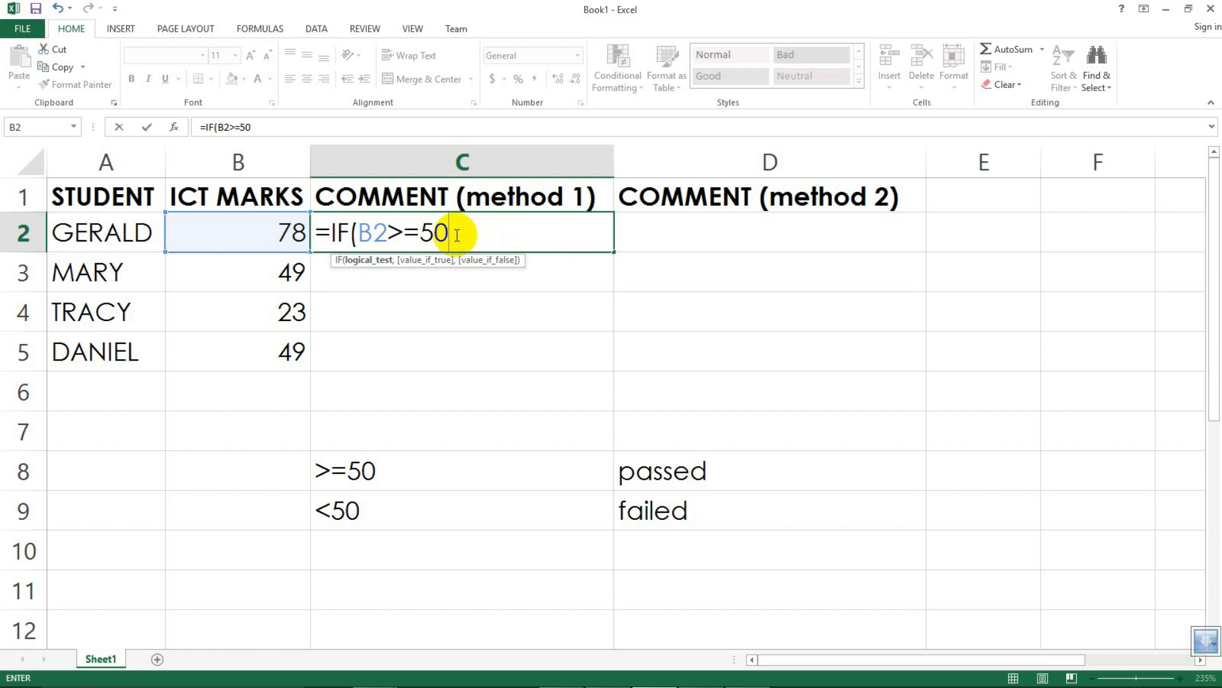
text(,)
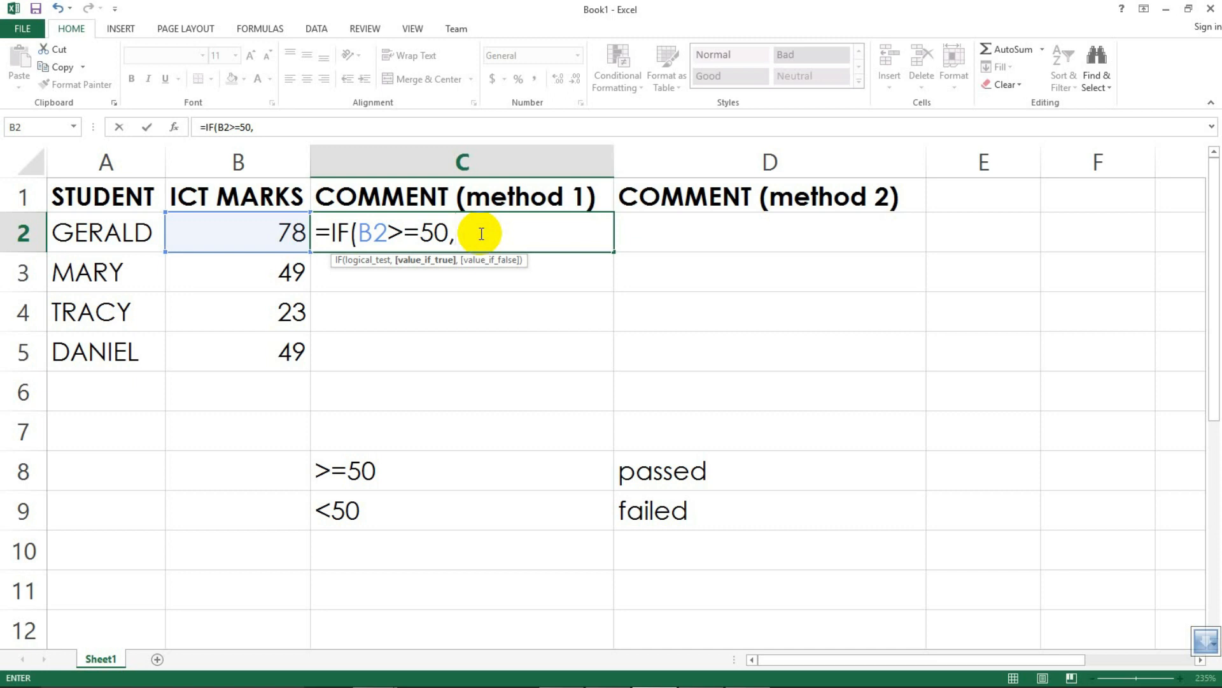
Step: Try to commit the formula with PASSED as the true value, missing its opening quotation mark
text(p)
key(BackSpace)
text(PASSED)
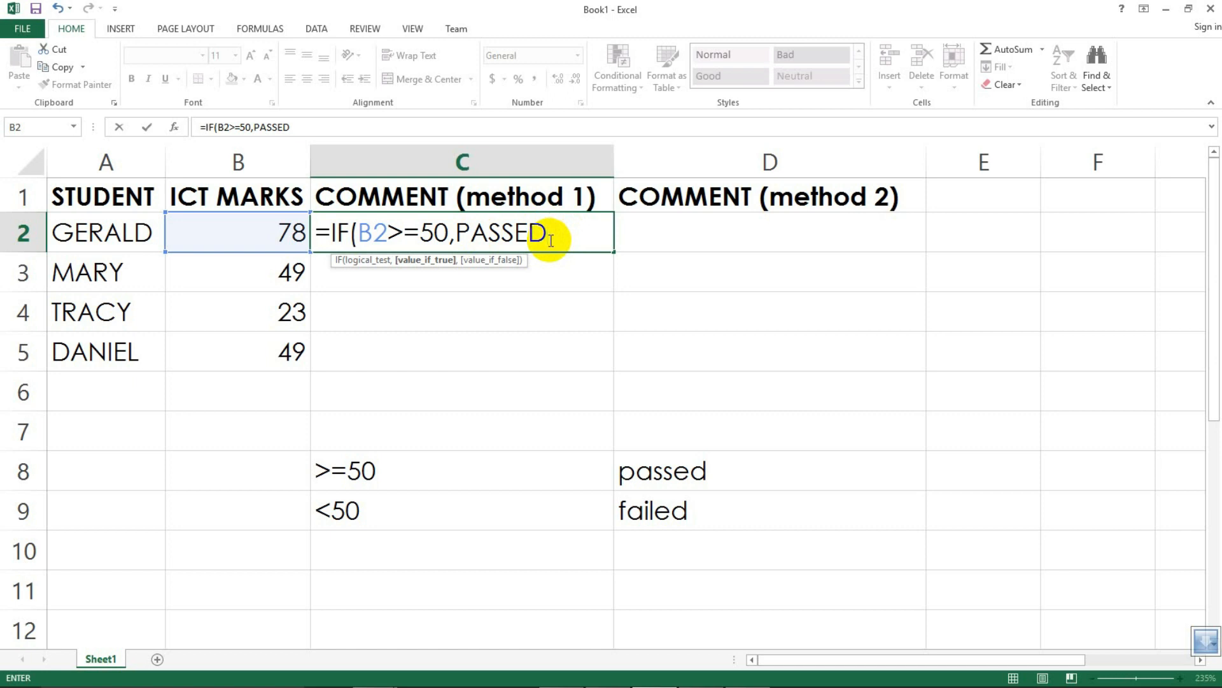
text(")
key(Return)
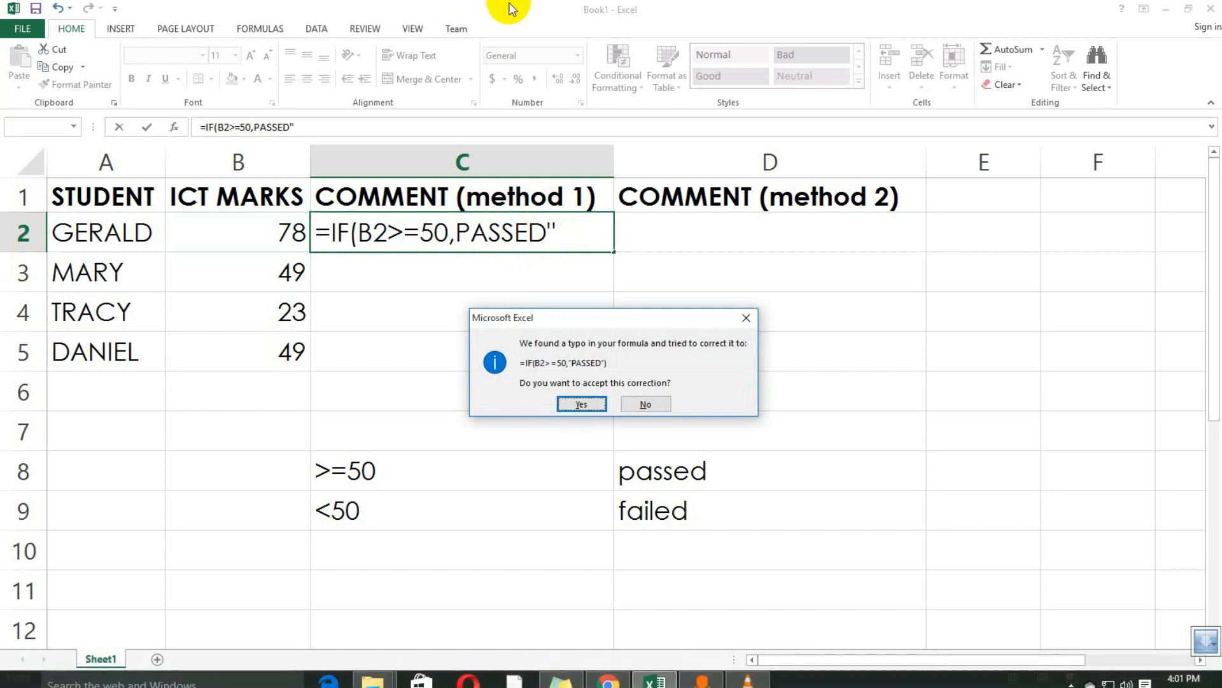
click(746, 317)
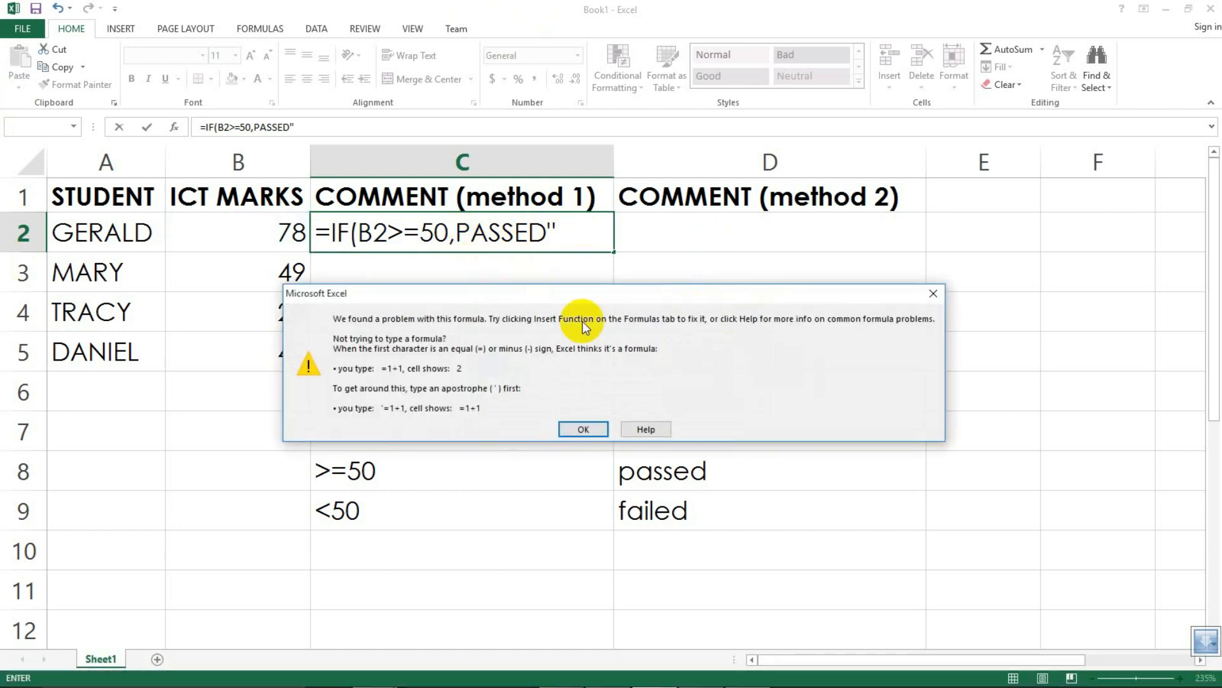
click(579, 425)
Step: Insert the missing quotation mark before PASSED, then erase the true value back to the comma
click(456, 233)
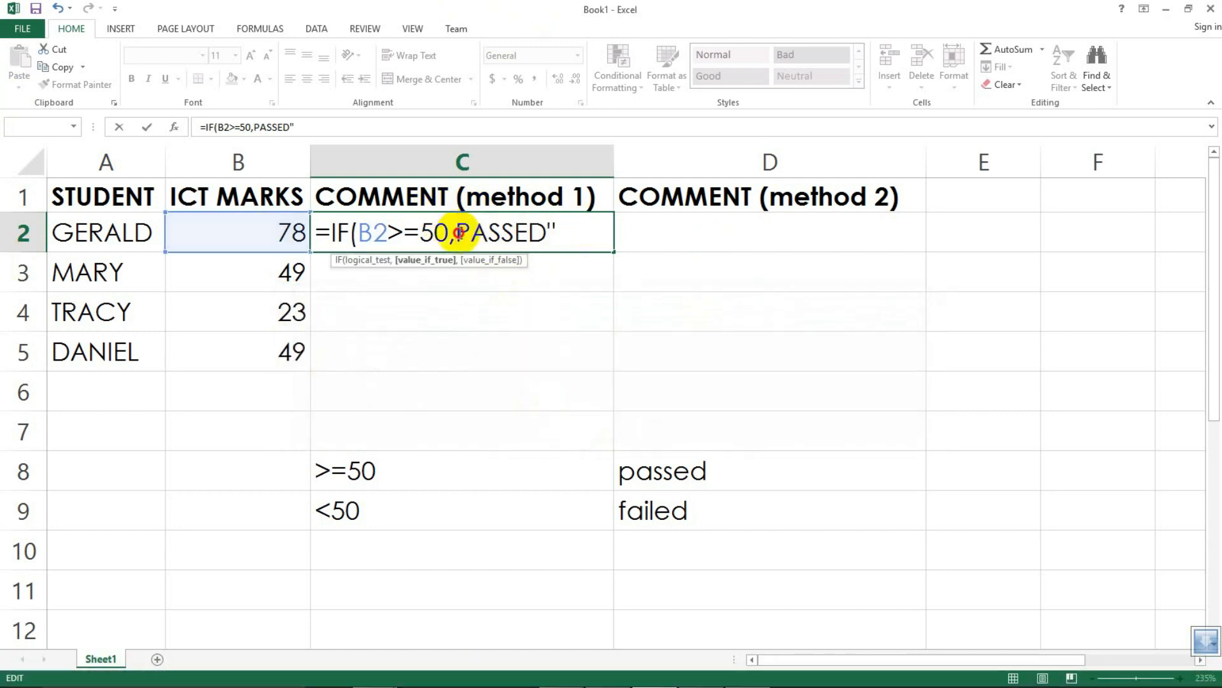
text(")
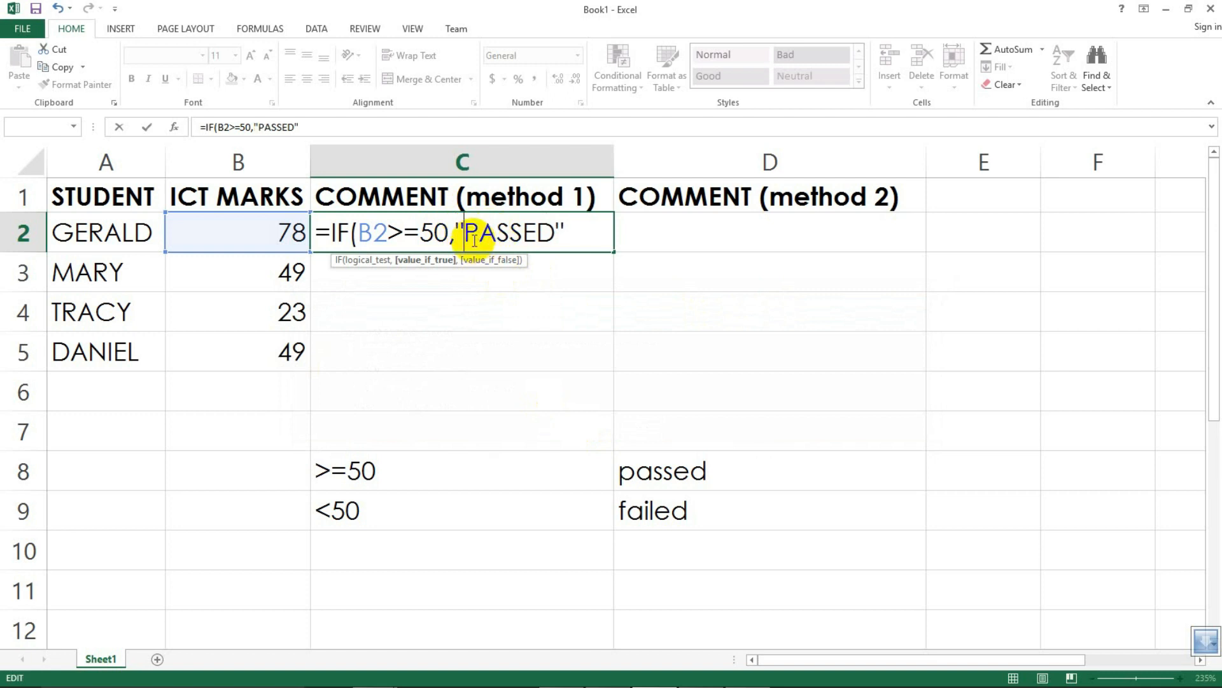
click(569, 231)
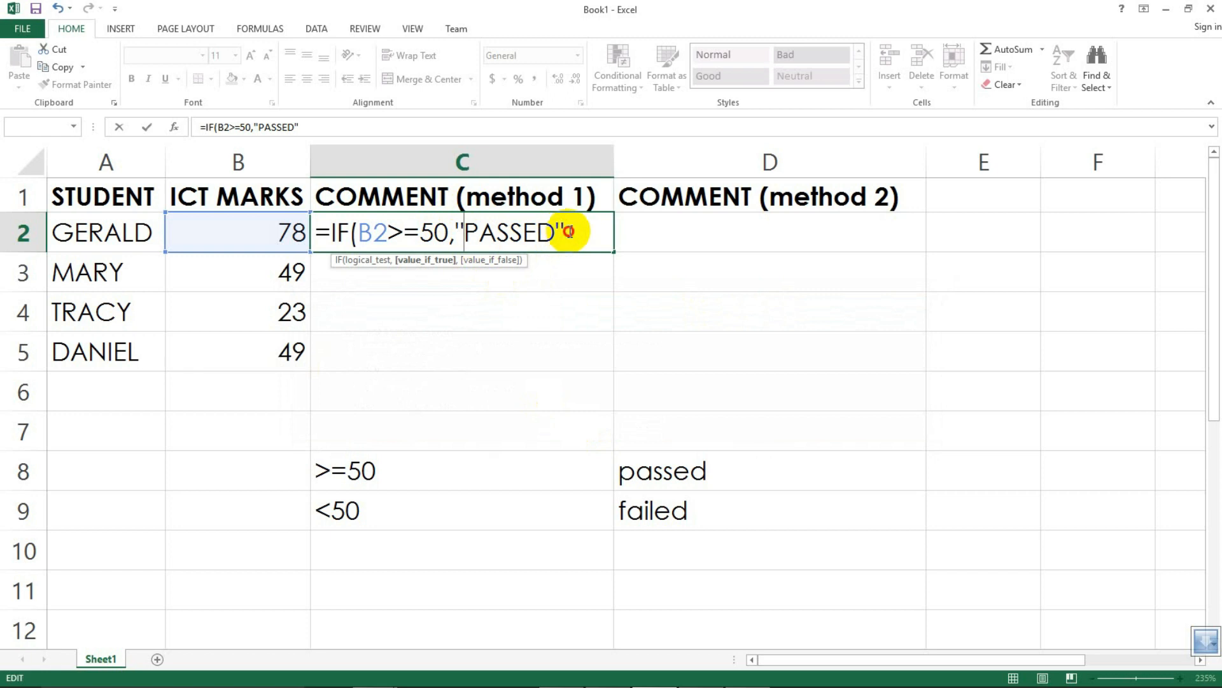
key(BackSpace)
key(BackSpace)
key(BackSpace)
key(BackSpace)
key(BackSpace)
key(BackSpace)
key(BackSpace)
key(BackSpace)
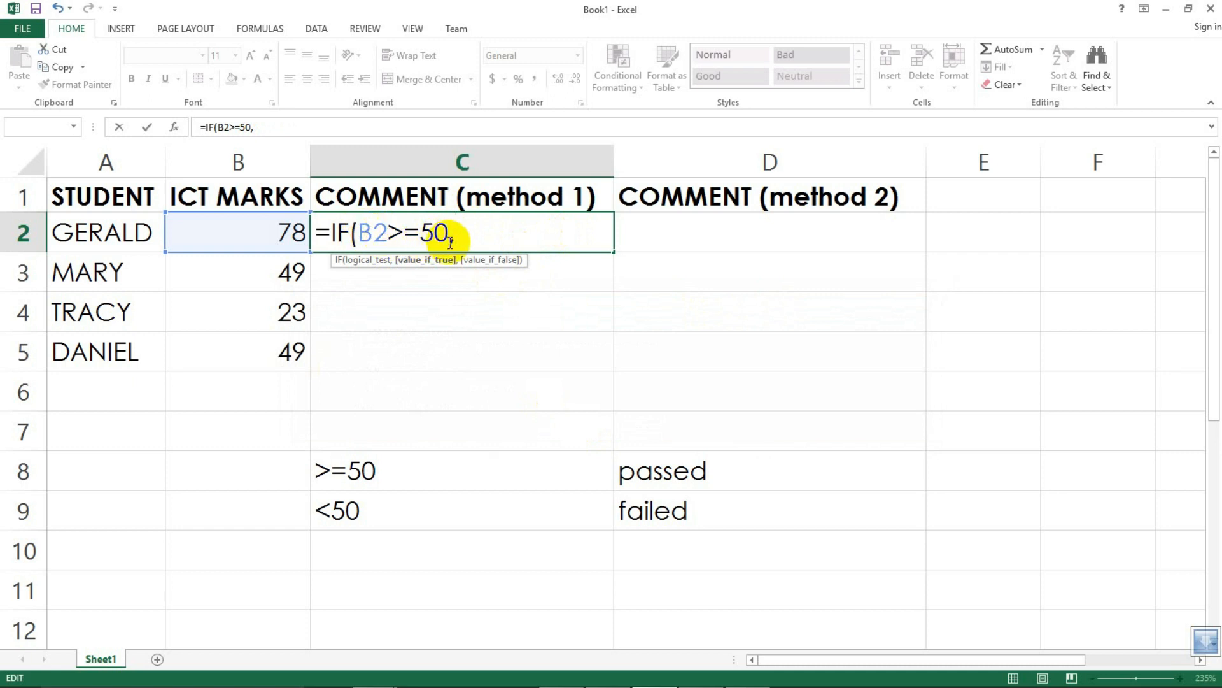
Step: Enter "PASSED" as the true value and "FAILED" as the false value of the IF formula
text(")
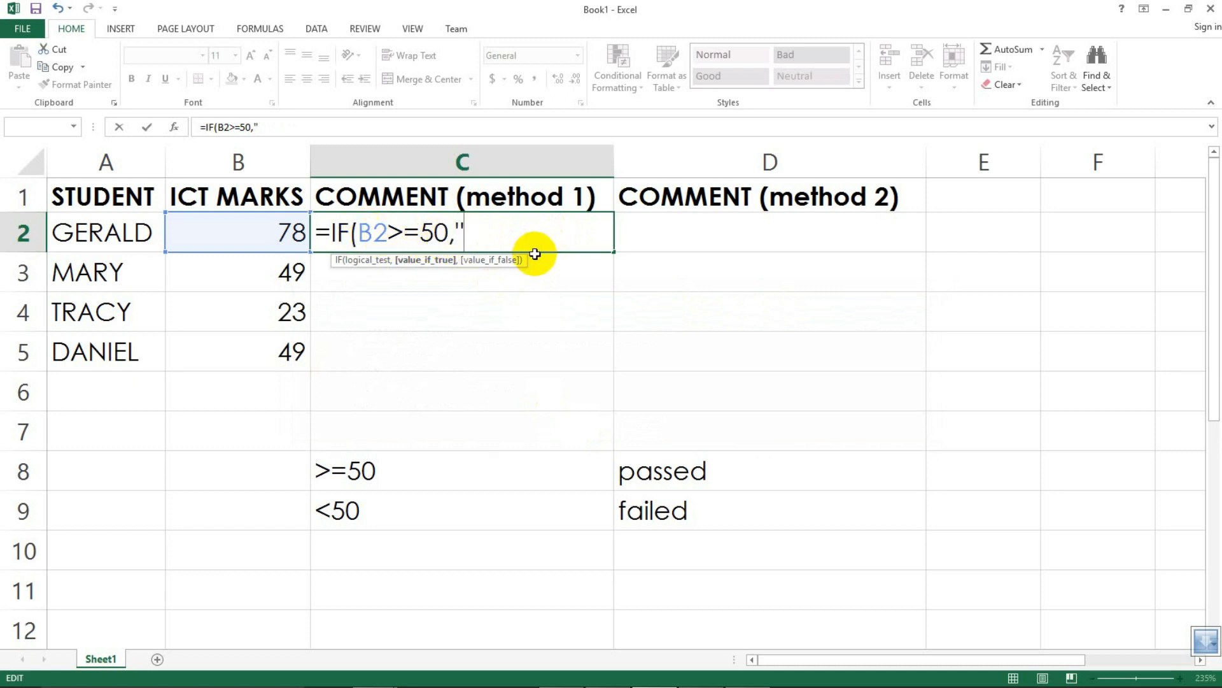
text(PASSE)
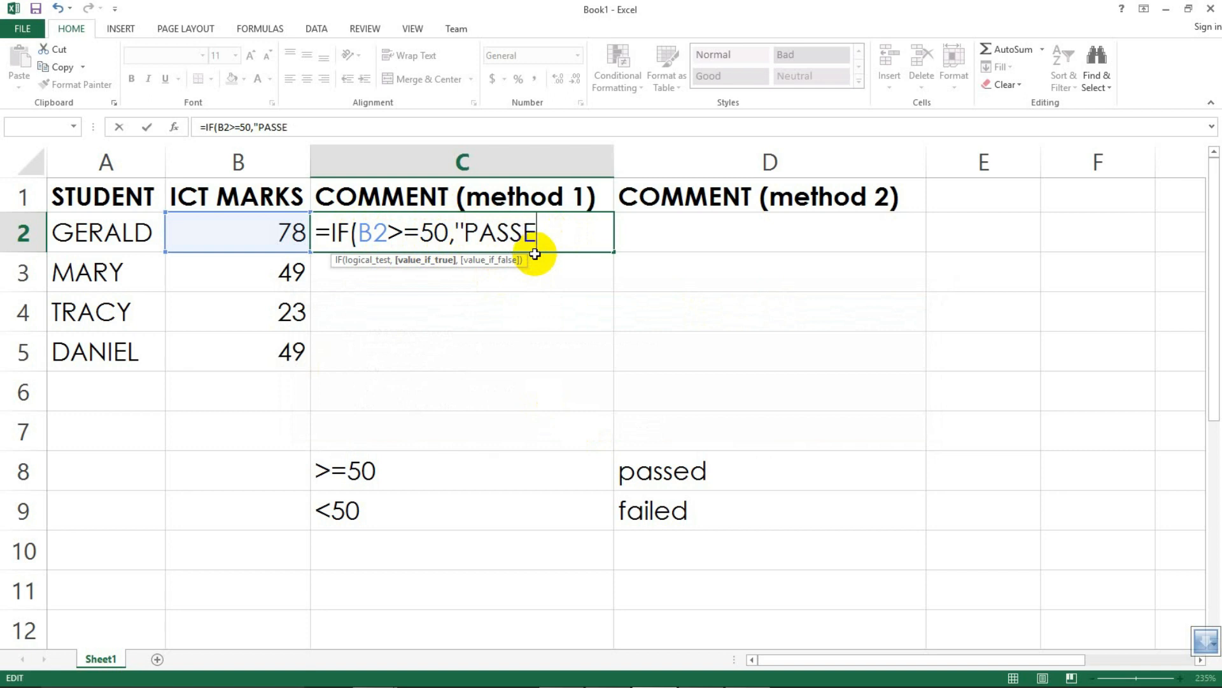
text(D")
text(,)
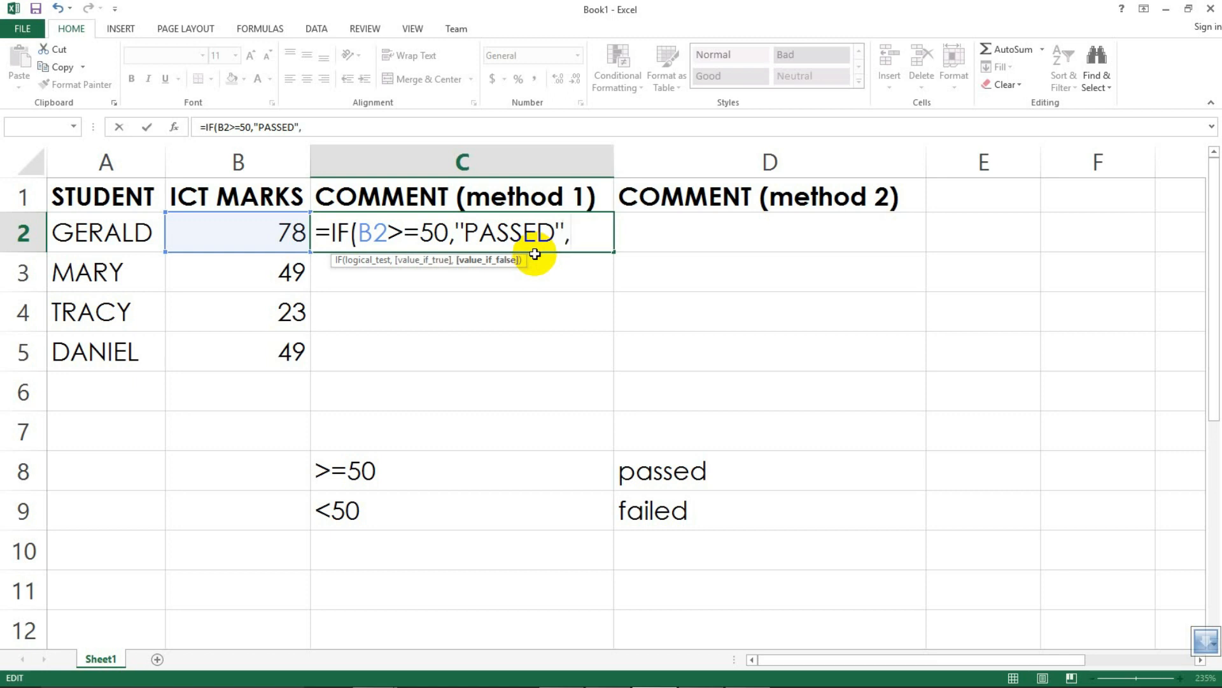
text("FAILED")
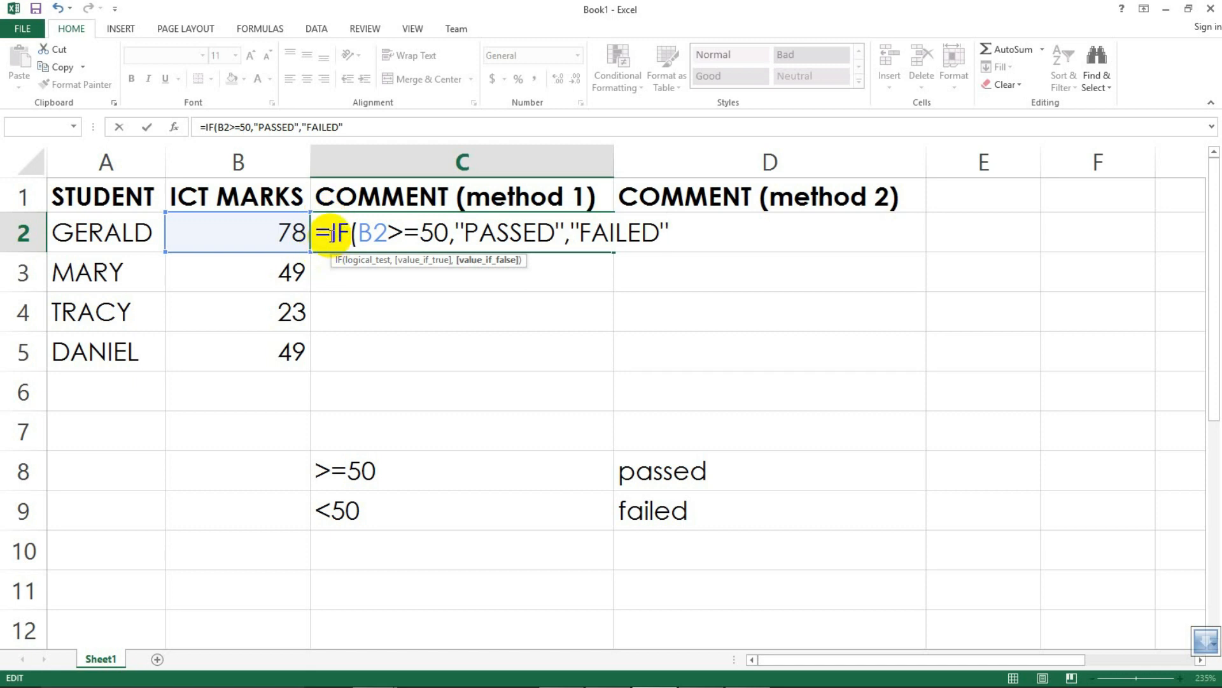
Step: Highlight and review the logical test, true value and false value parts of the formula
click(342, 231)
drag(342, 232, 338, 232)
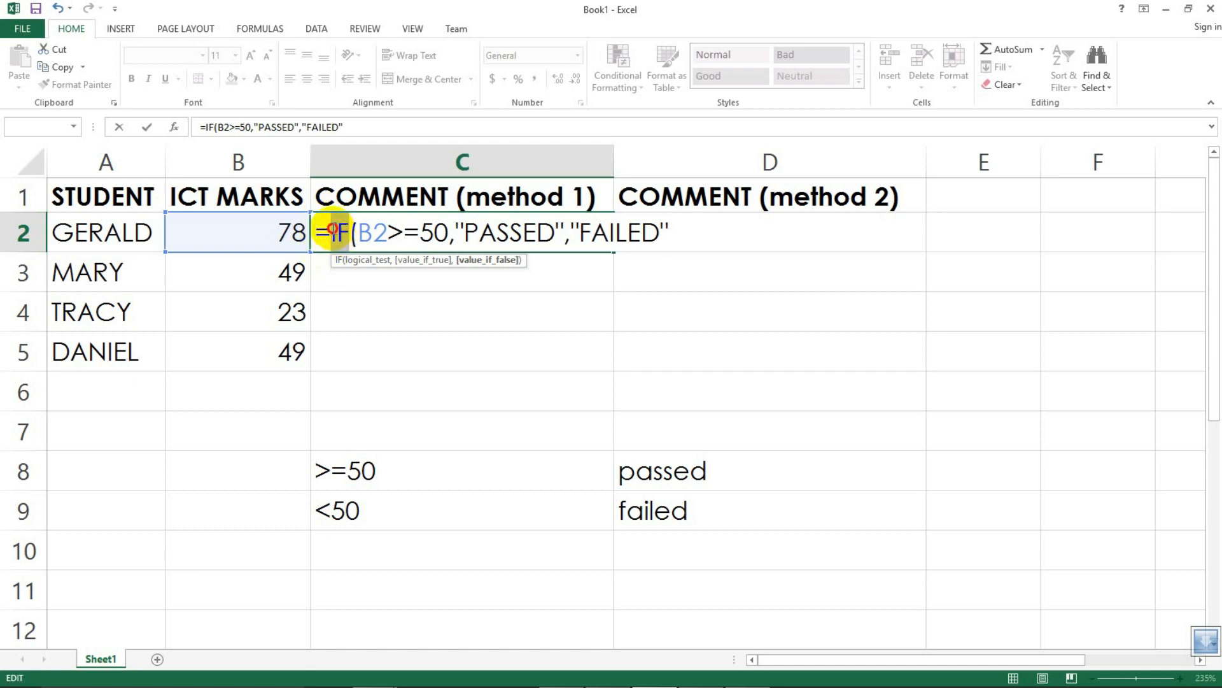
click(346, 233)
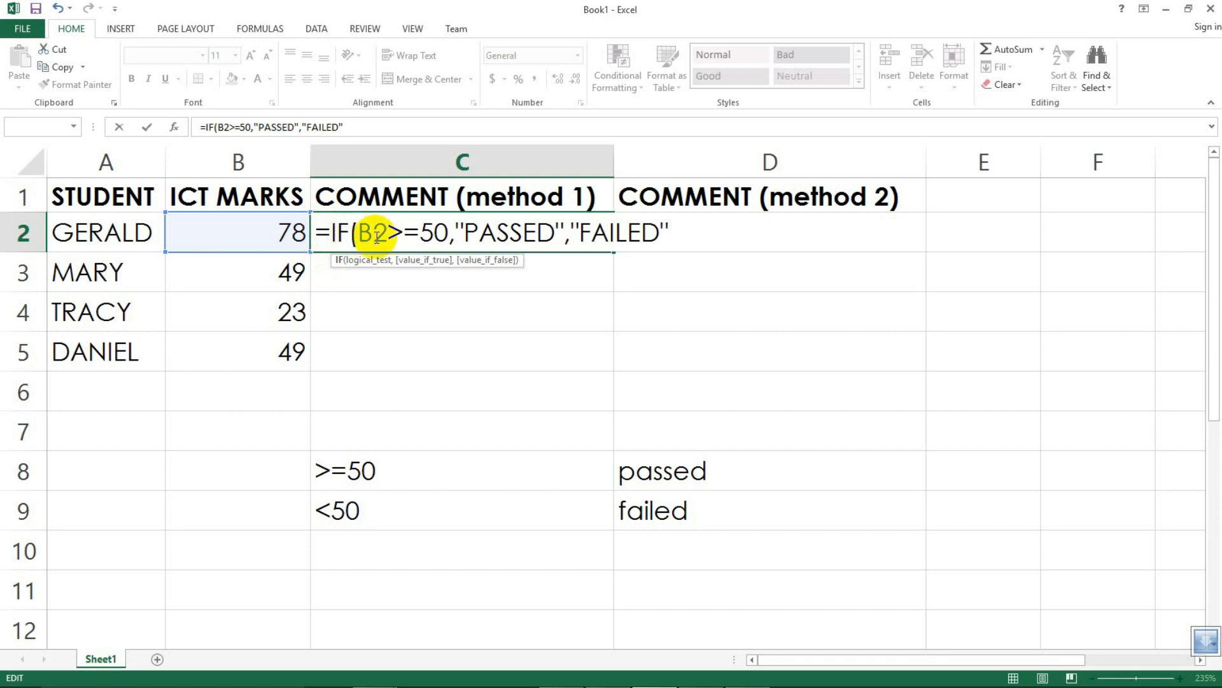
drag(455, 232, 354, 231)
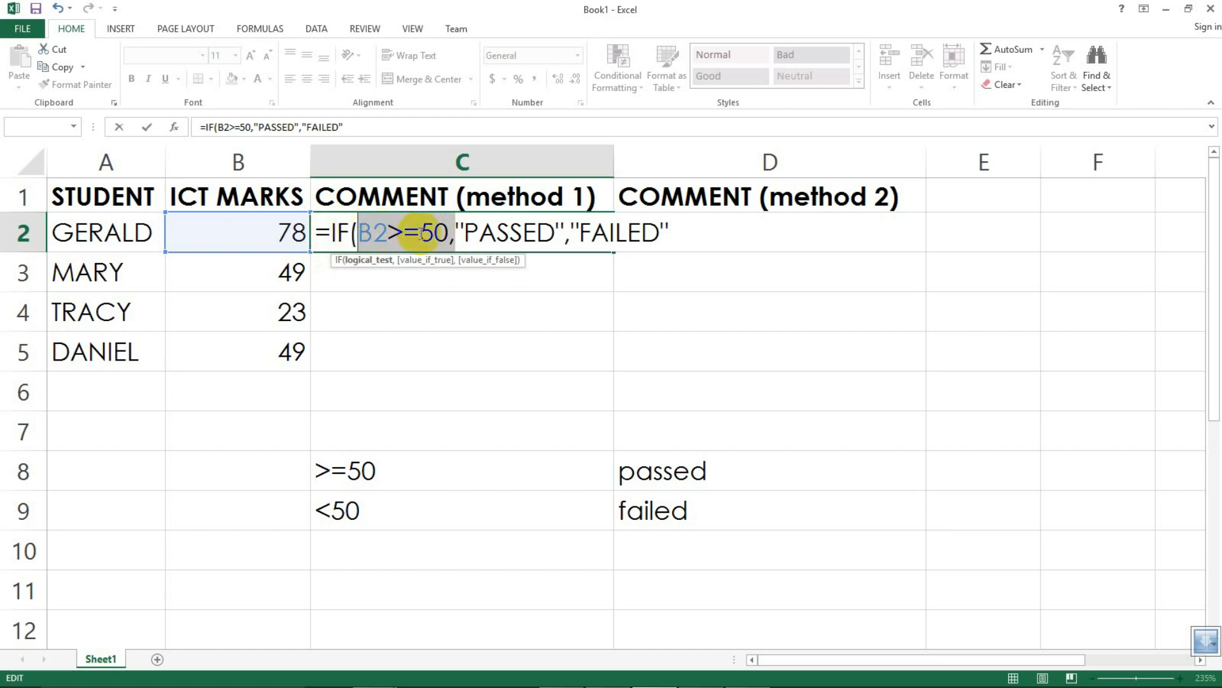
click(452, 231)
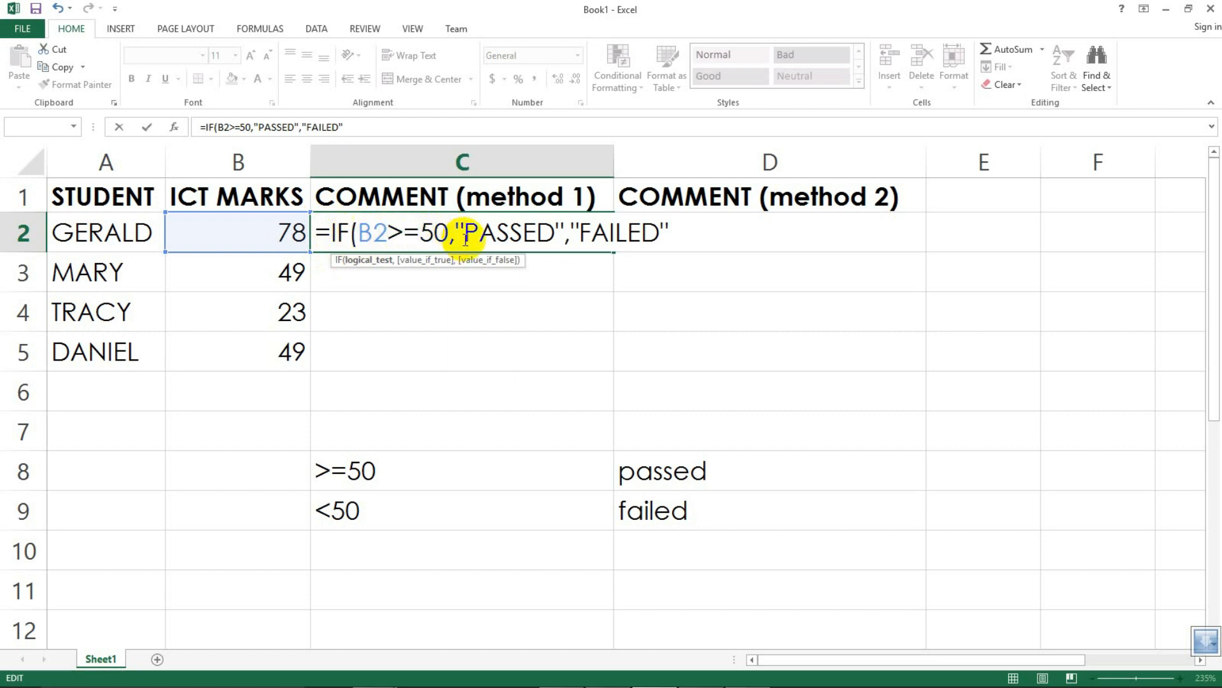
drag(456, 231, 565, 239)
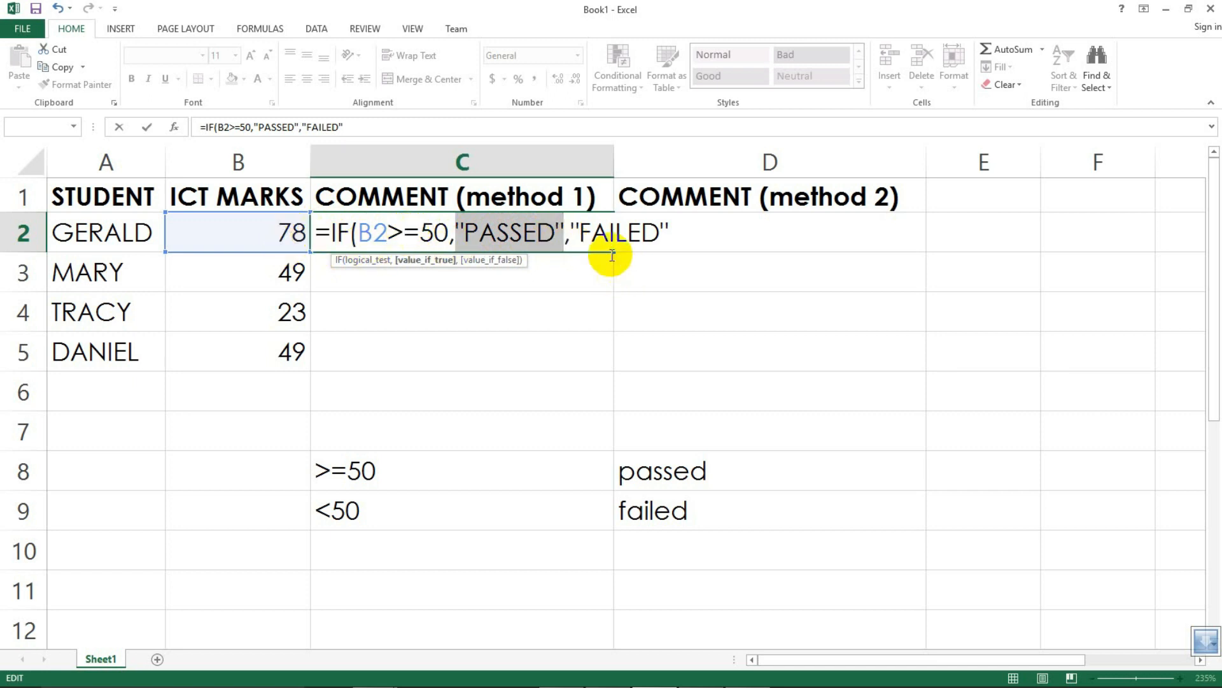
drag(572, 233, 657, 233)
click(564, 234)
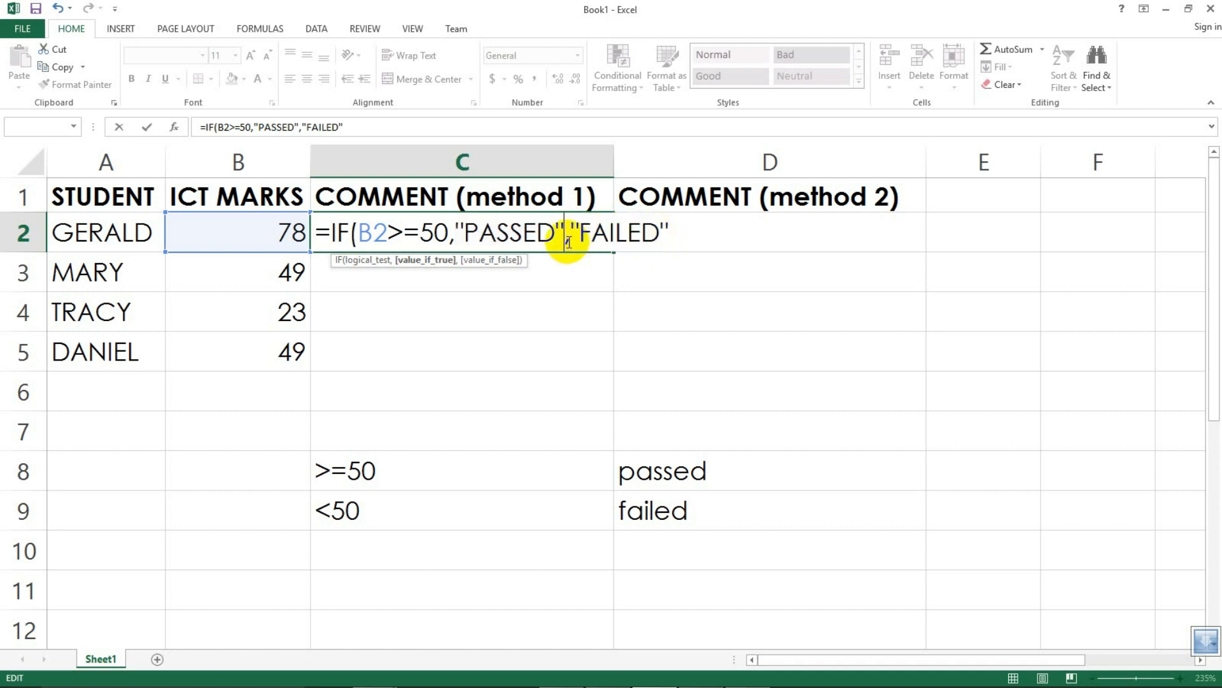
drag(566, 233, 475, 226)
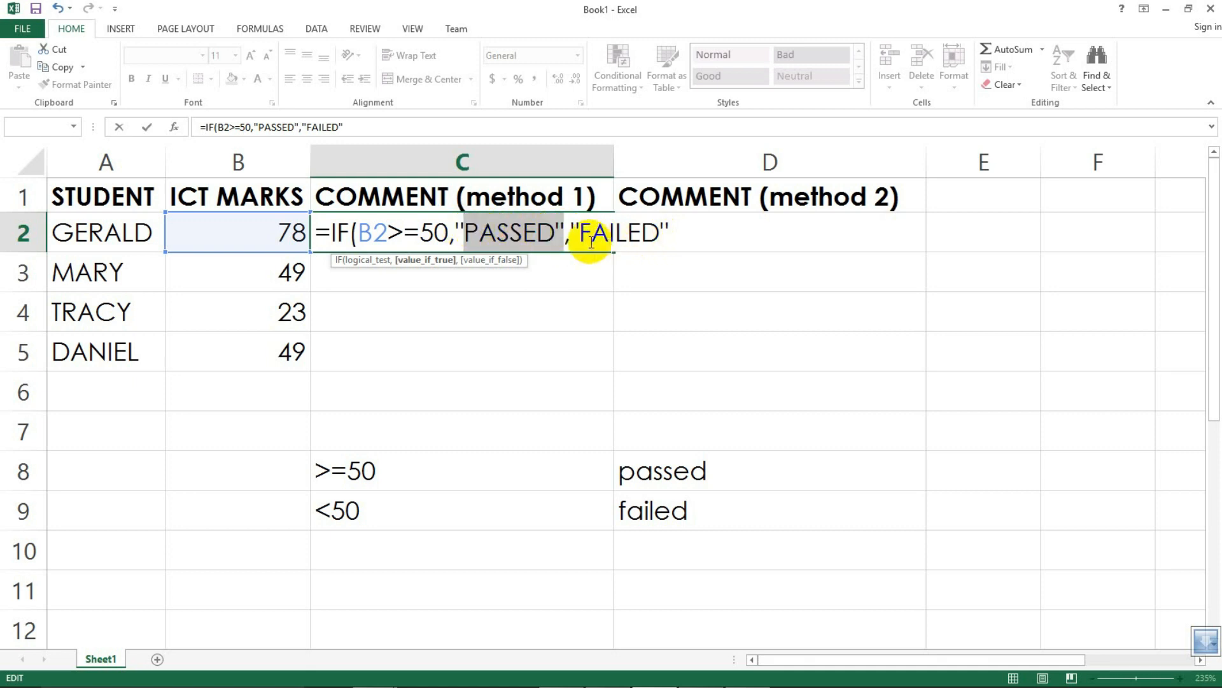
drag(571, 235, 673, 238)
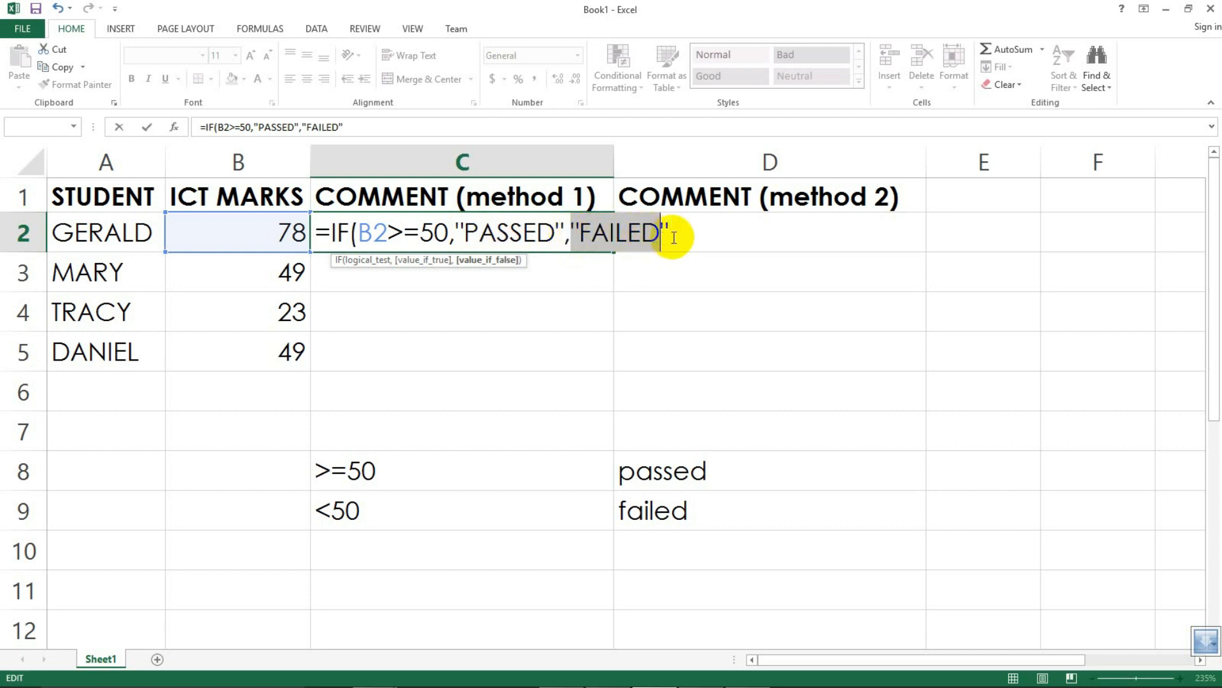
Step: Close the IF formula's bracket and enter it in C2
click(668, 236)
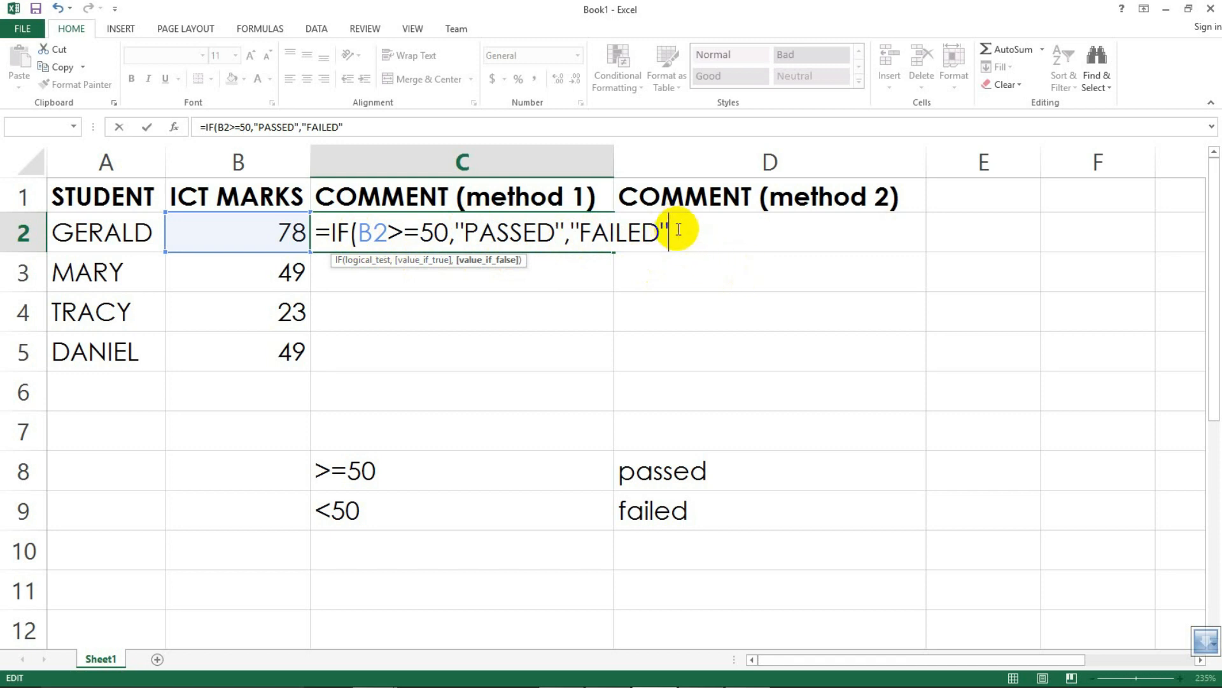
text())
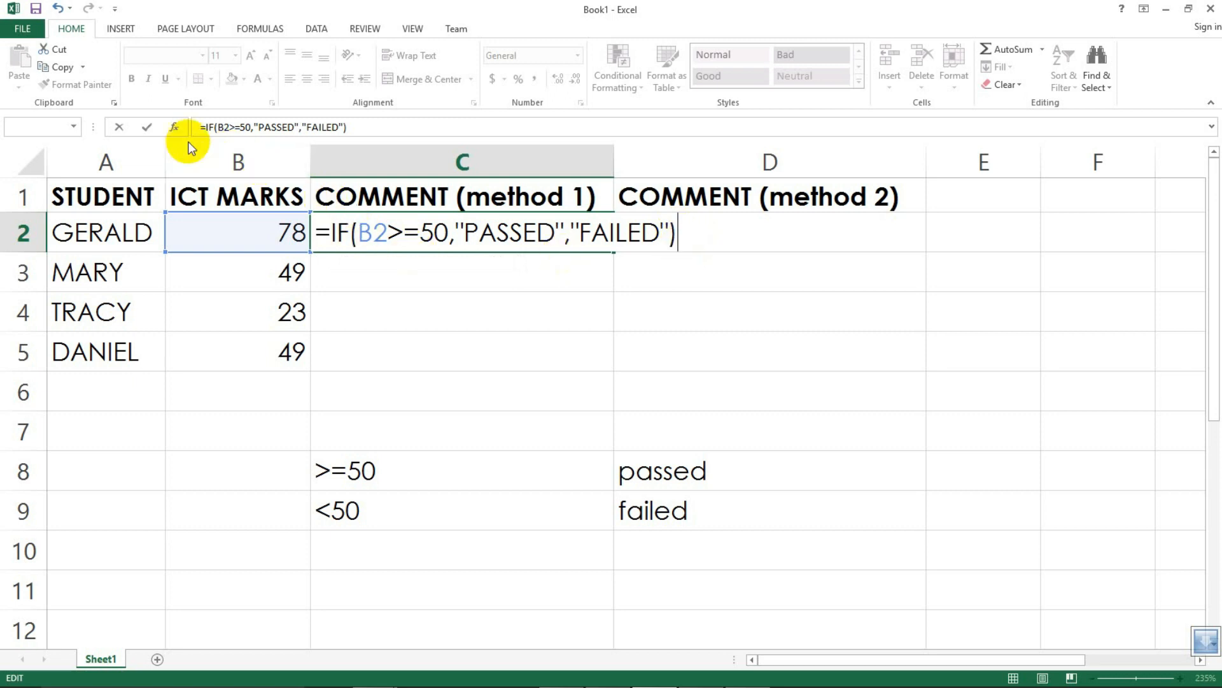
click(147, 127)
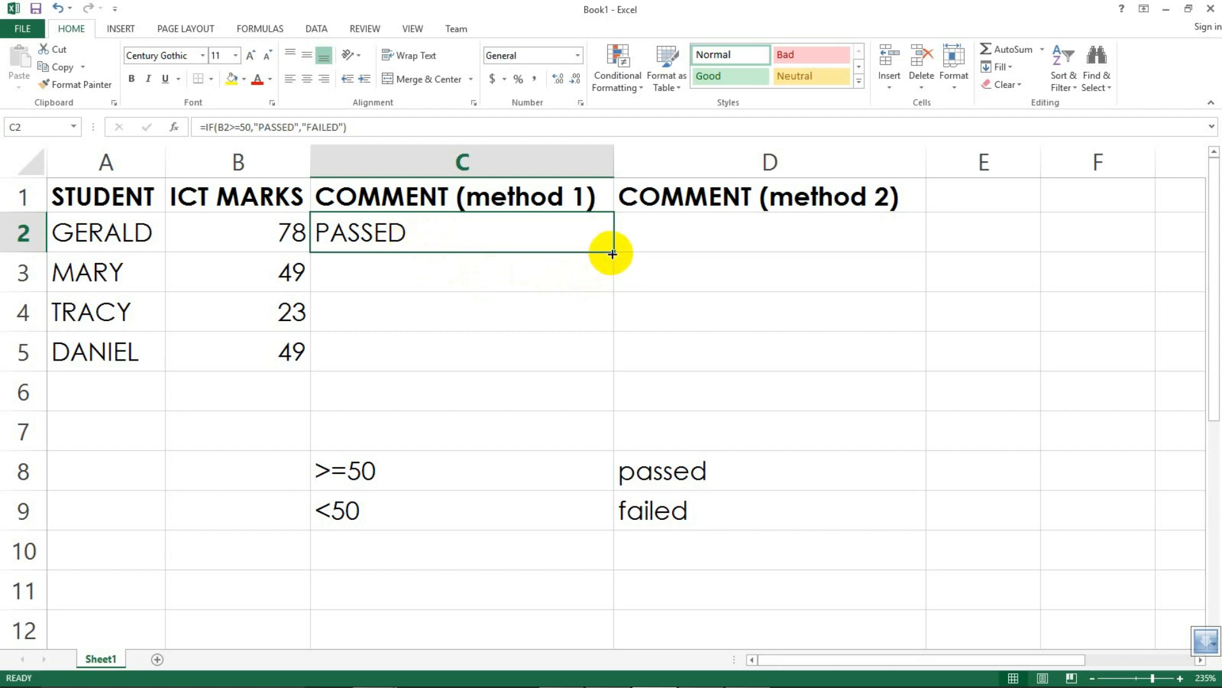
Step: Inspect the ICT marks in B3 to B5 and reselect the formula cell C2
click(281, 272)
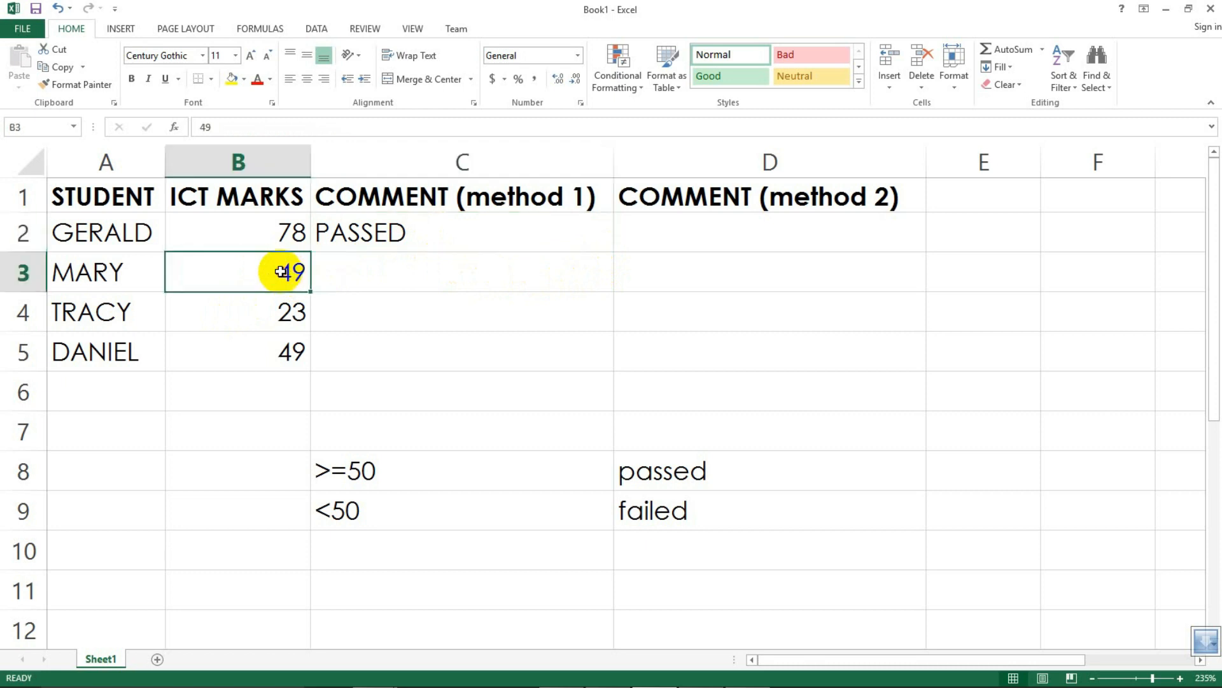
click(265, 317)
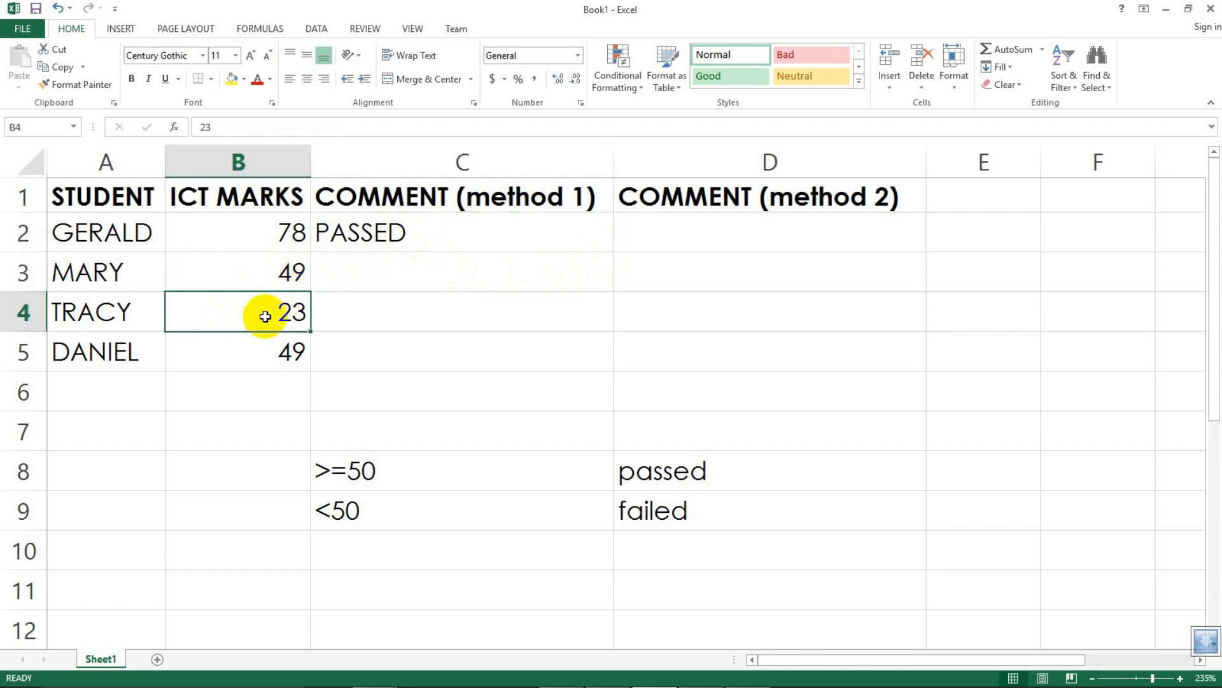
click(262, 354)
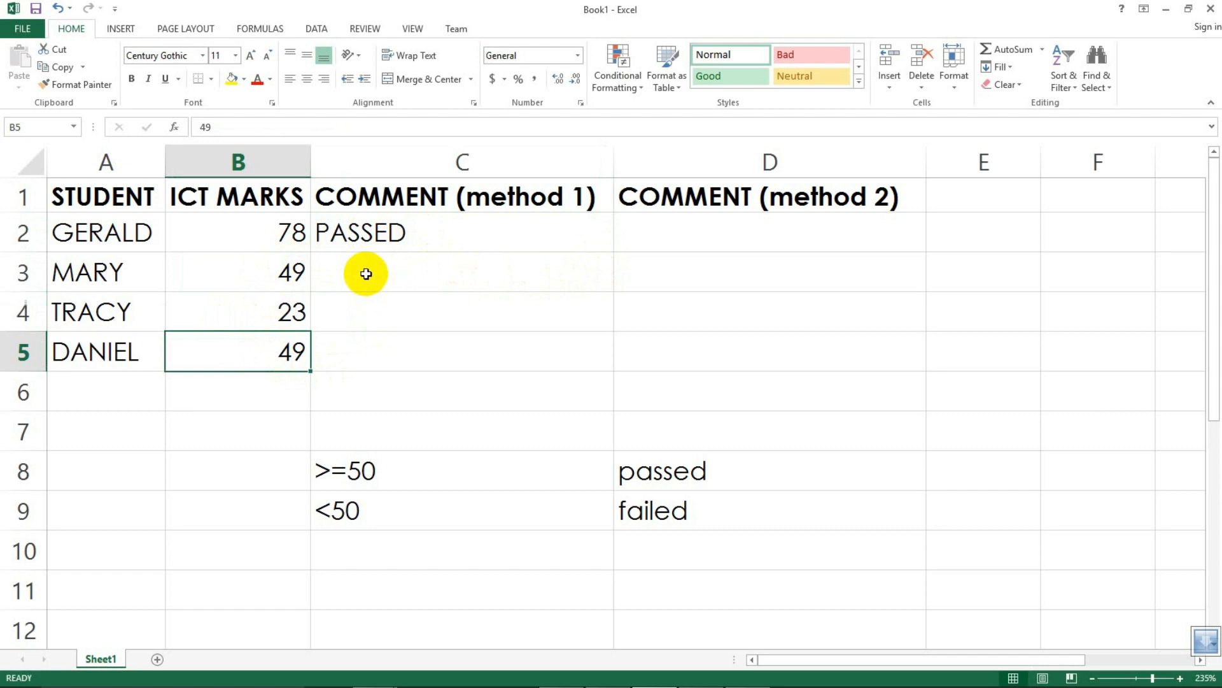
click(367, 229)
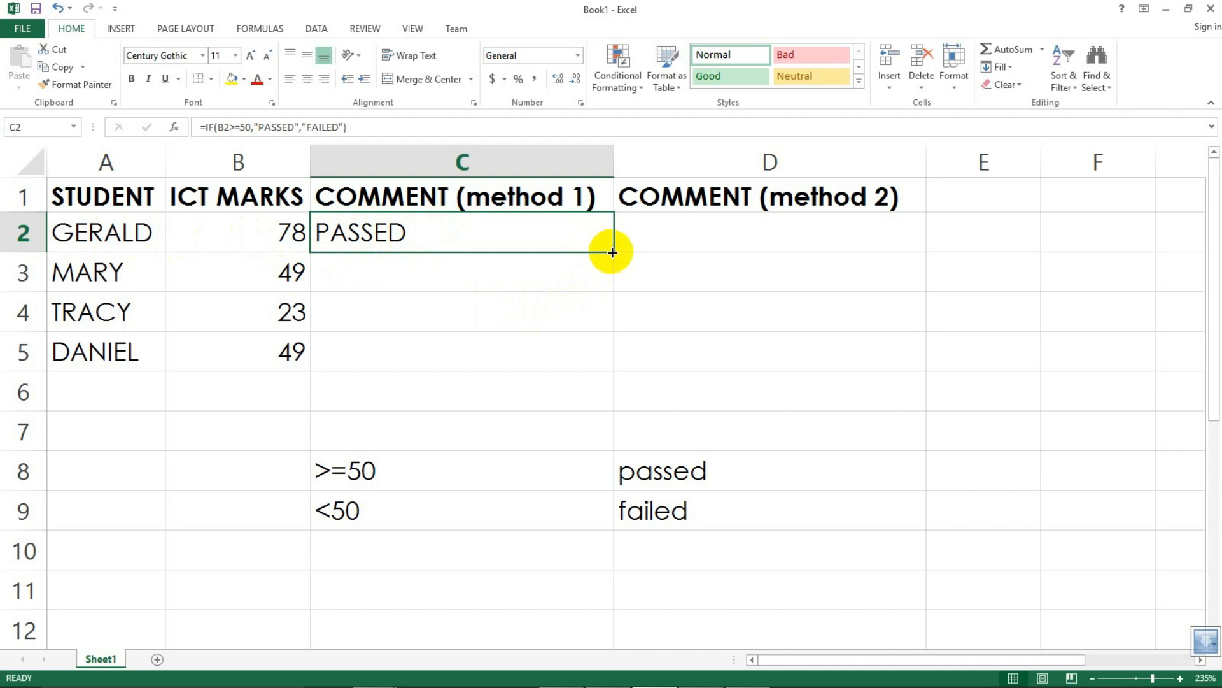
Step: Fill the IF formula from C2 down to C5 and inspect the copied formulas in C3 to C5
drag(612, 252, 605, 358)
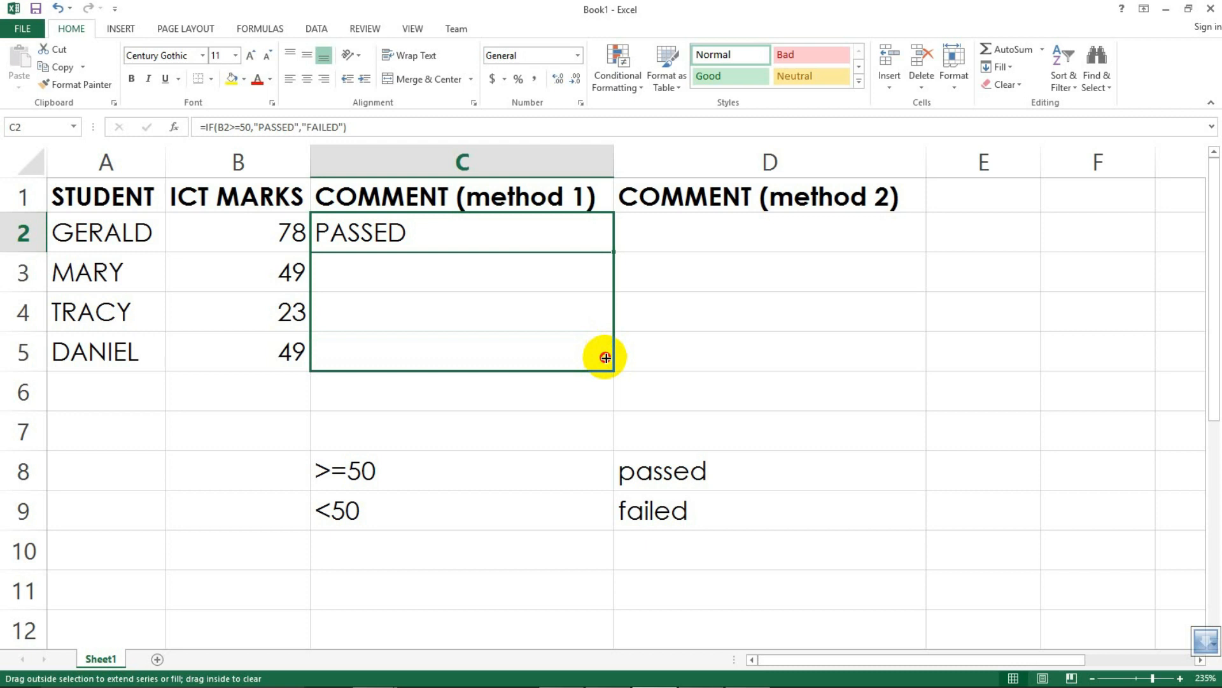
drag(605, 358, 605, 358)
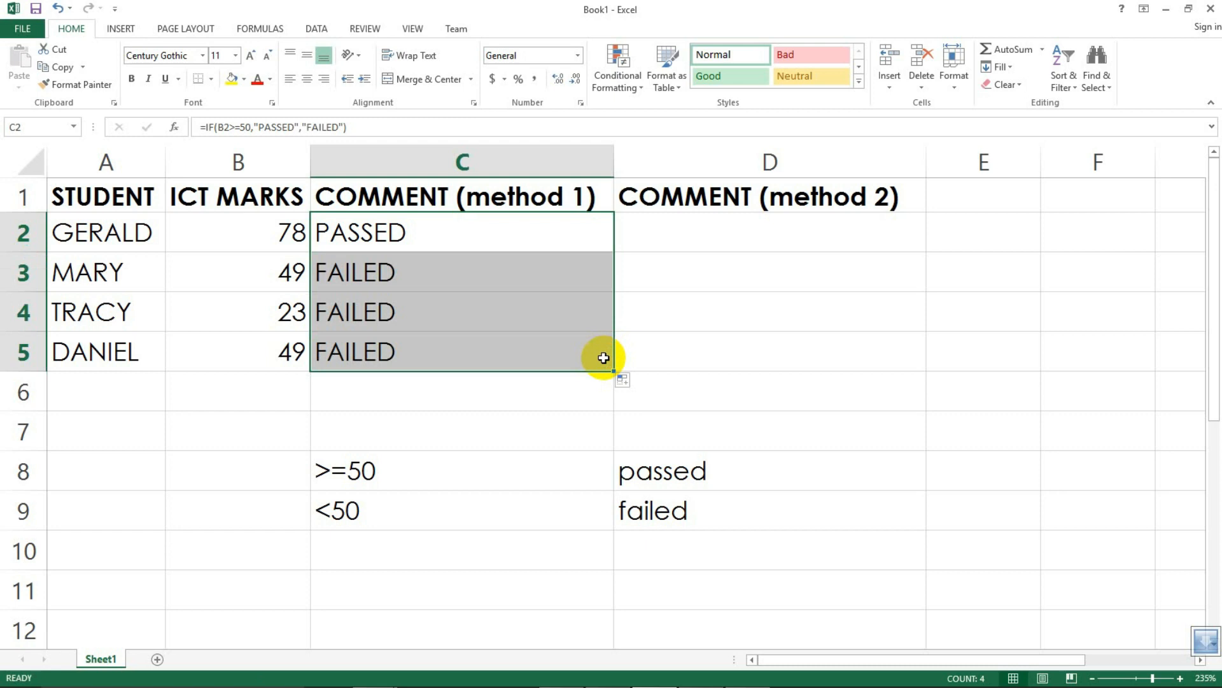
click(434, 278)
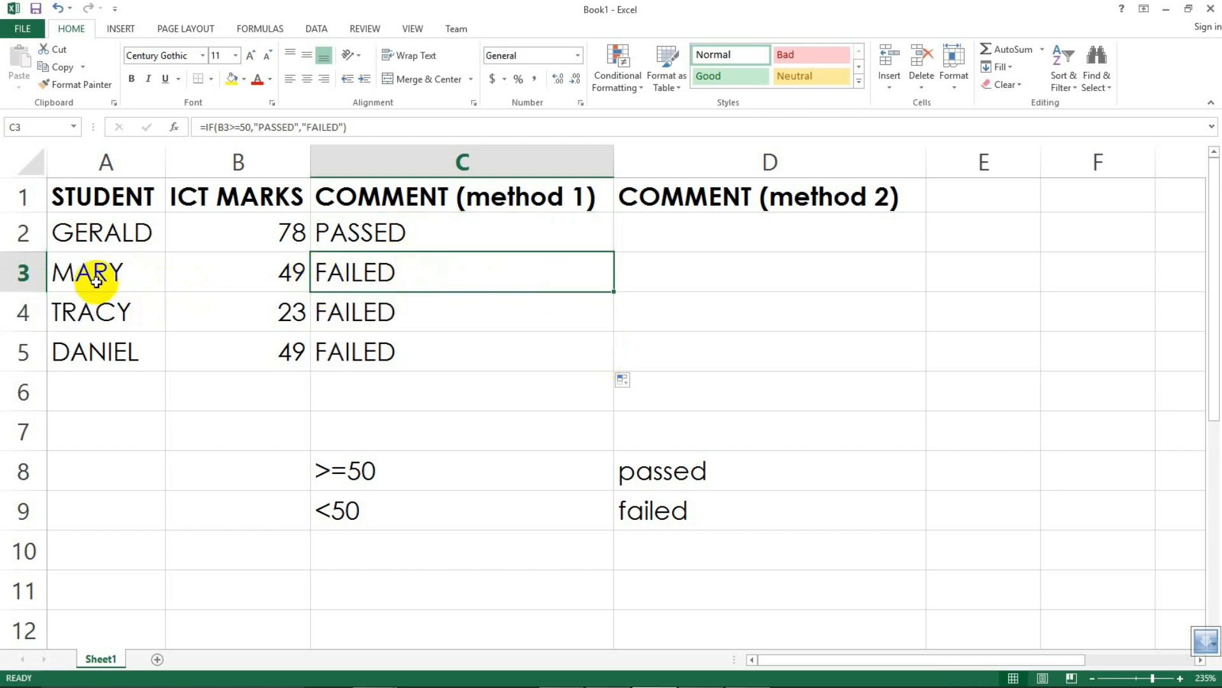
click(450, 322)
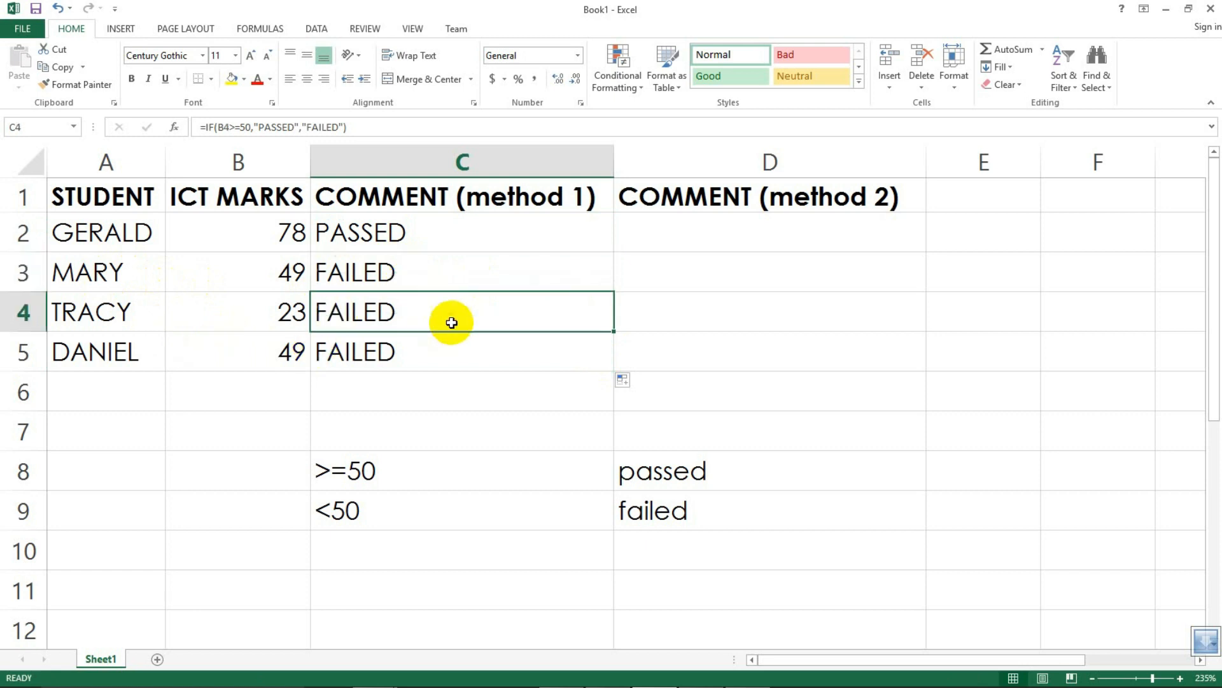
click(436, 358)
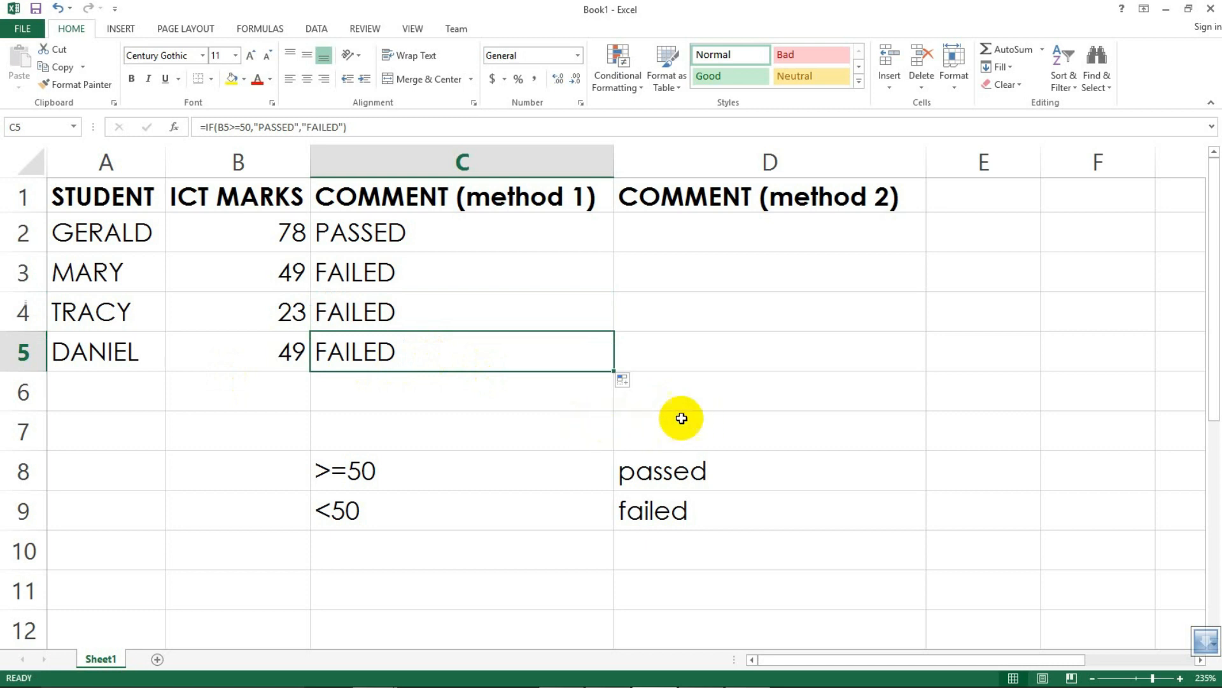
click(661, 228)
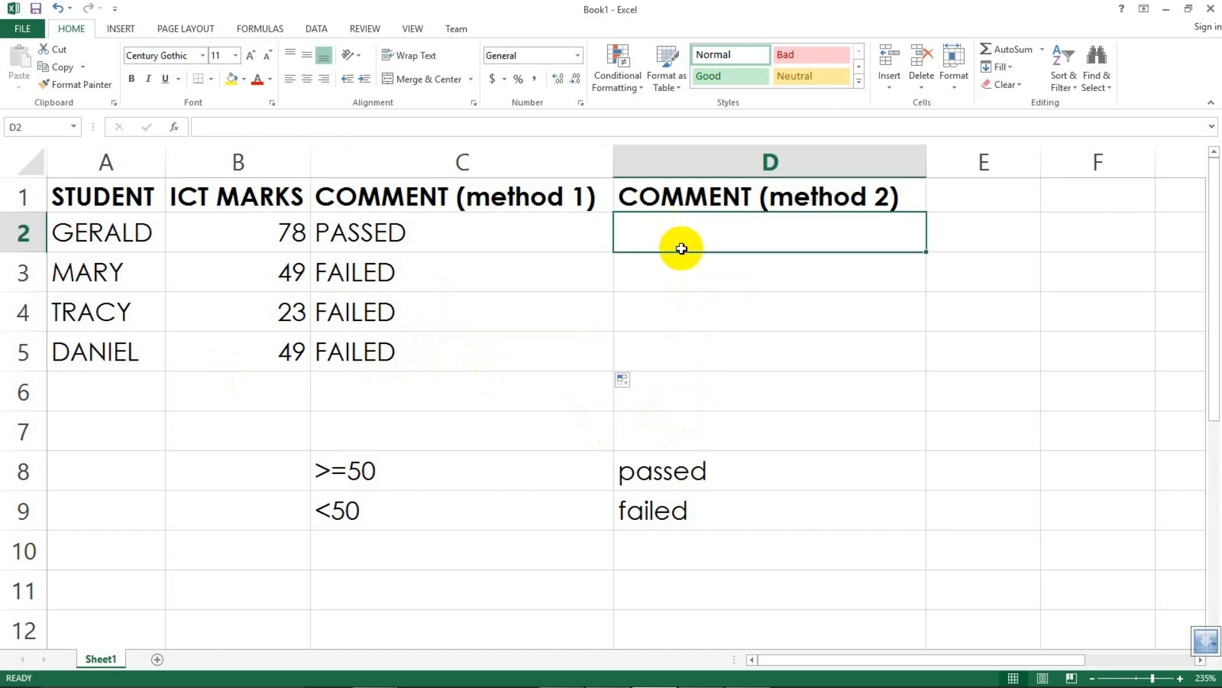
click(700, 272)
click(697, 232)
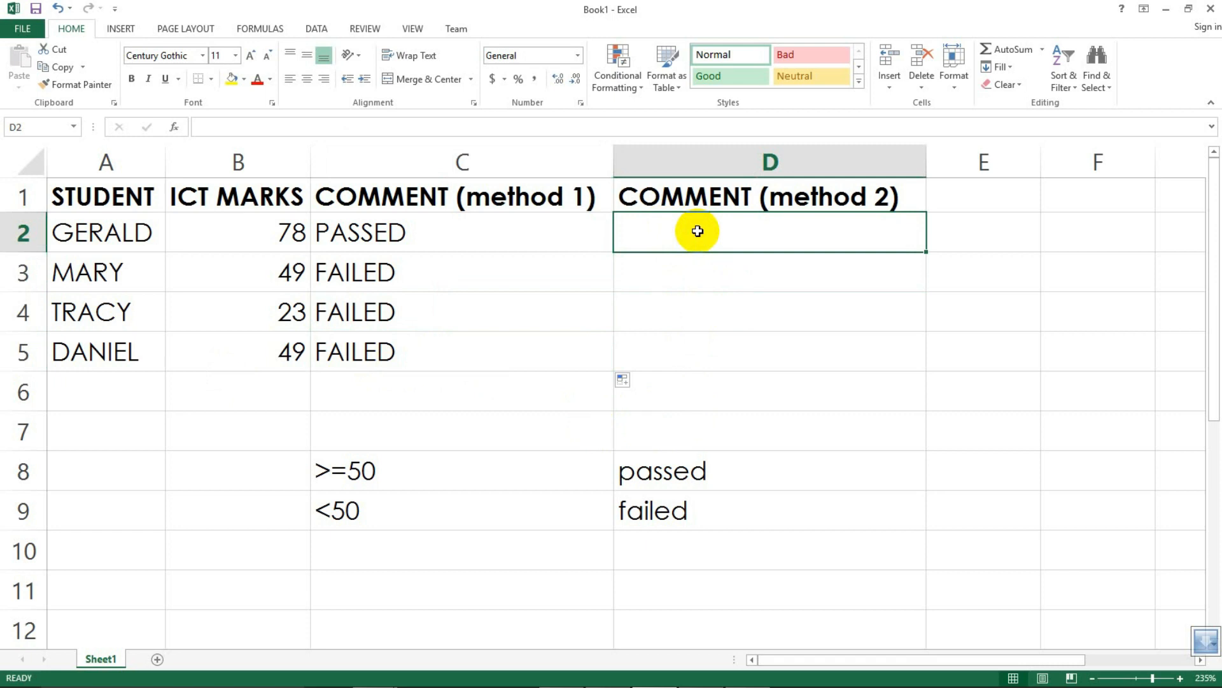
double_click(698, 232)
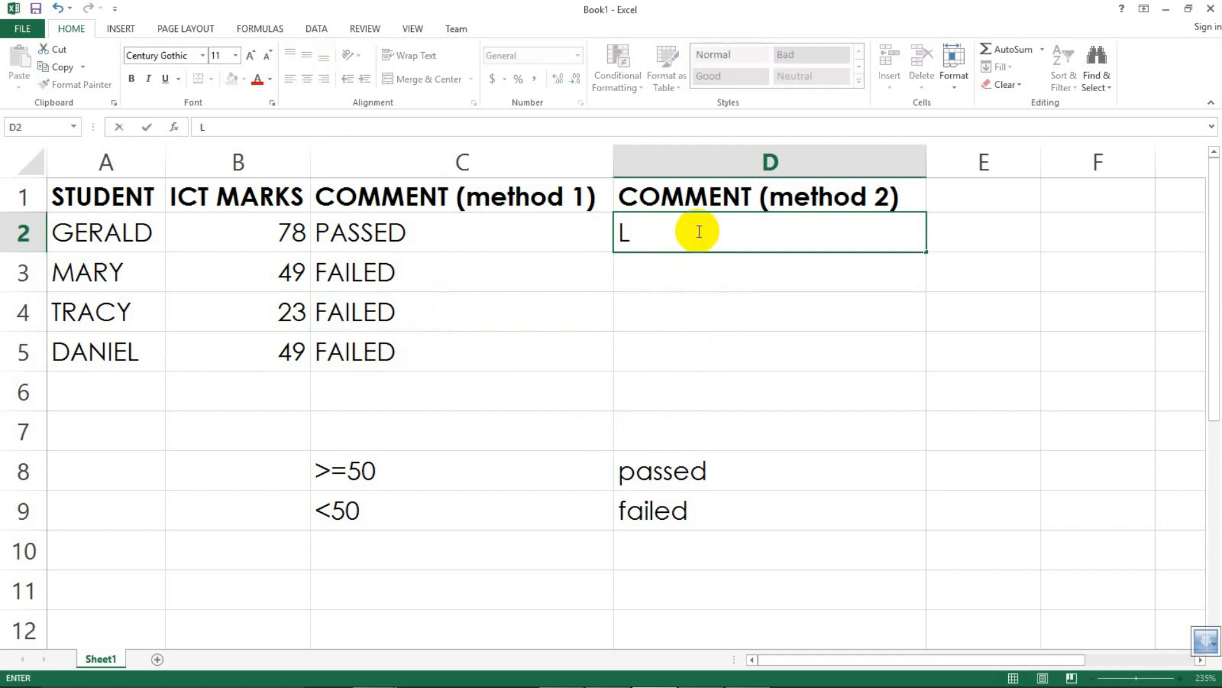
click(689, 270)
click(661, 232)
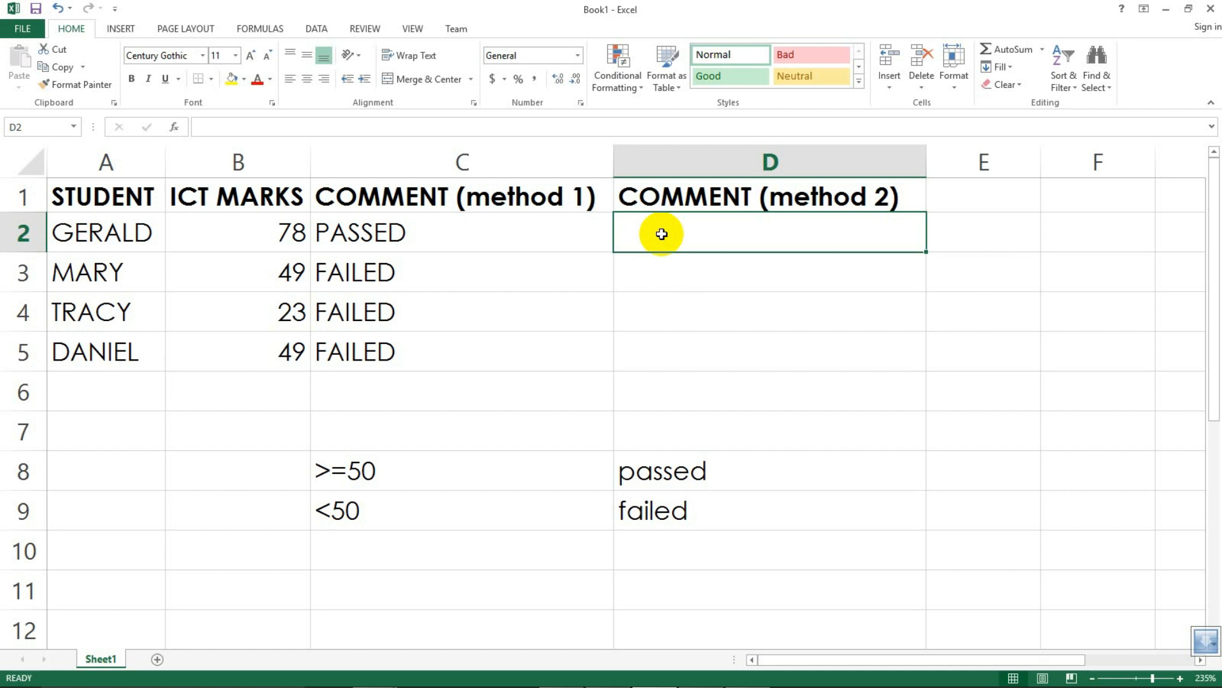
Step: Open the C2 formula for editing, highlight its logical test and true value, then leave and reselect C2
click(527, 241)
double_click(527, 241)
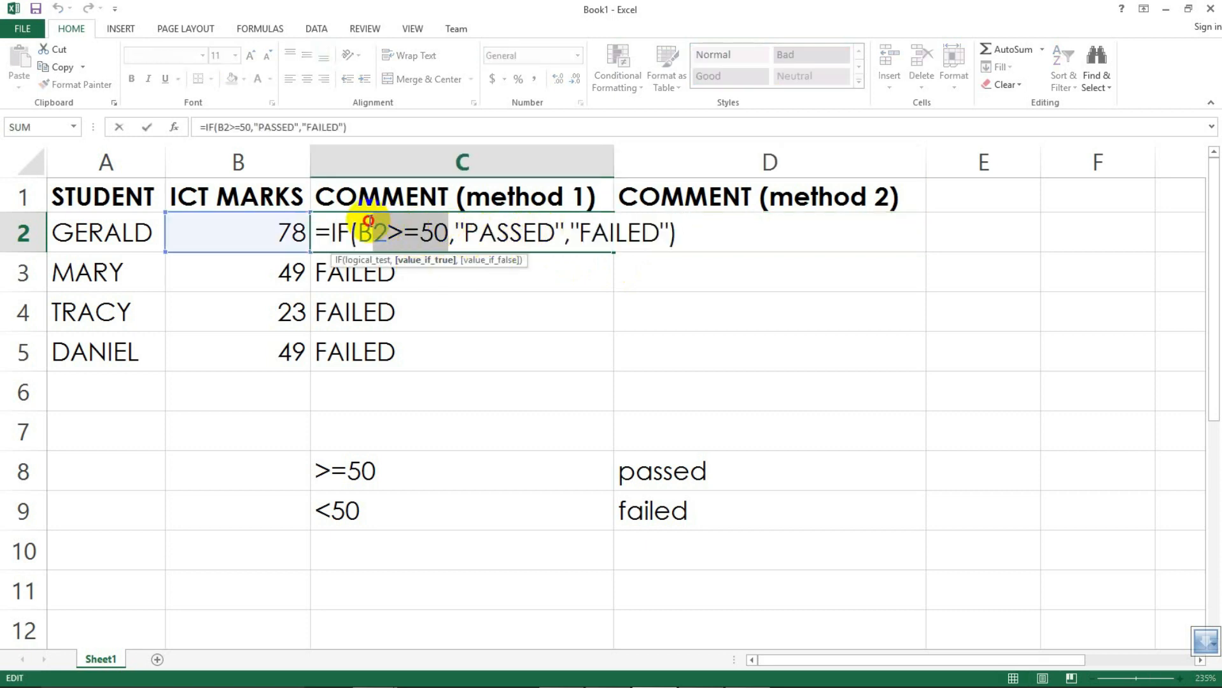
drag(375, 231, 449, 230)
drag(556, 232, 468, 227)
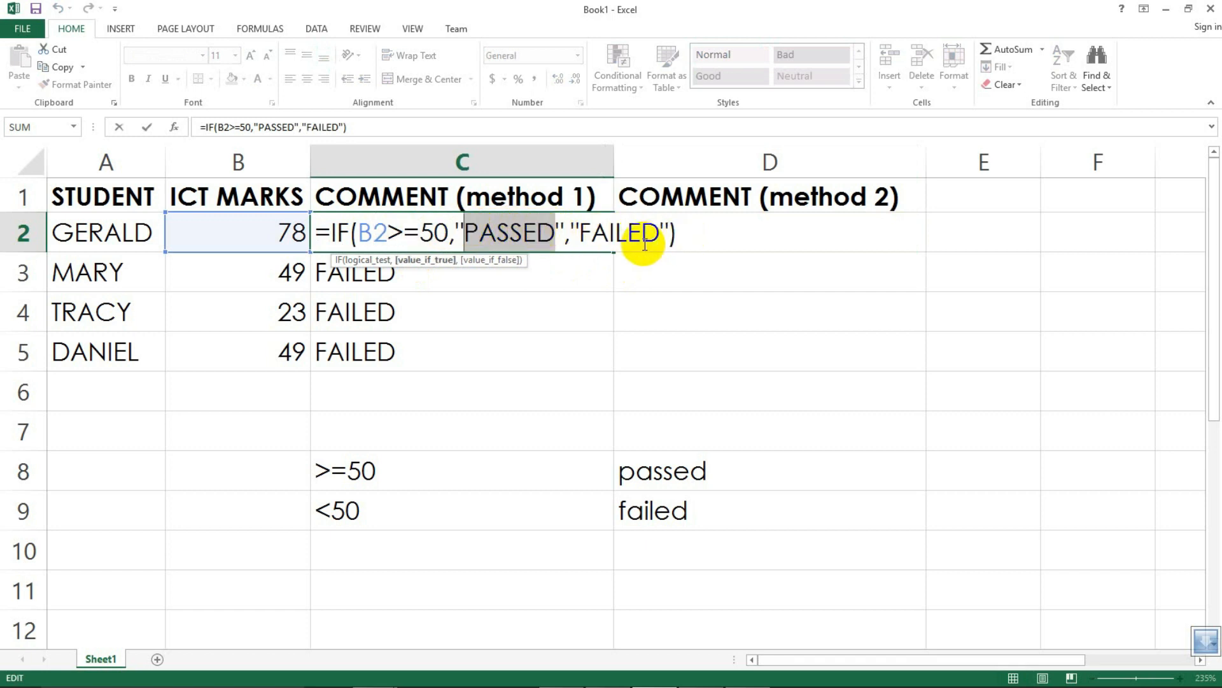
key(Return)
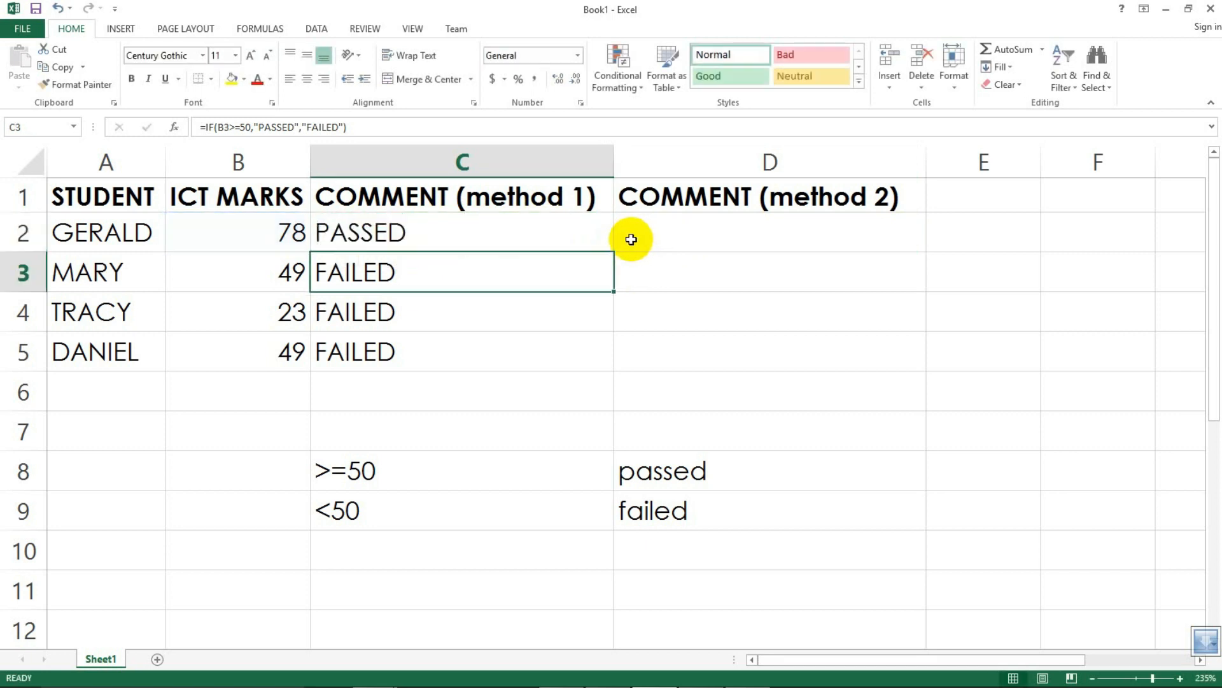
click(489, 232)
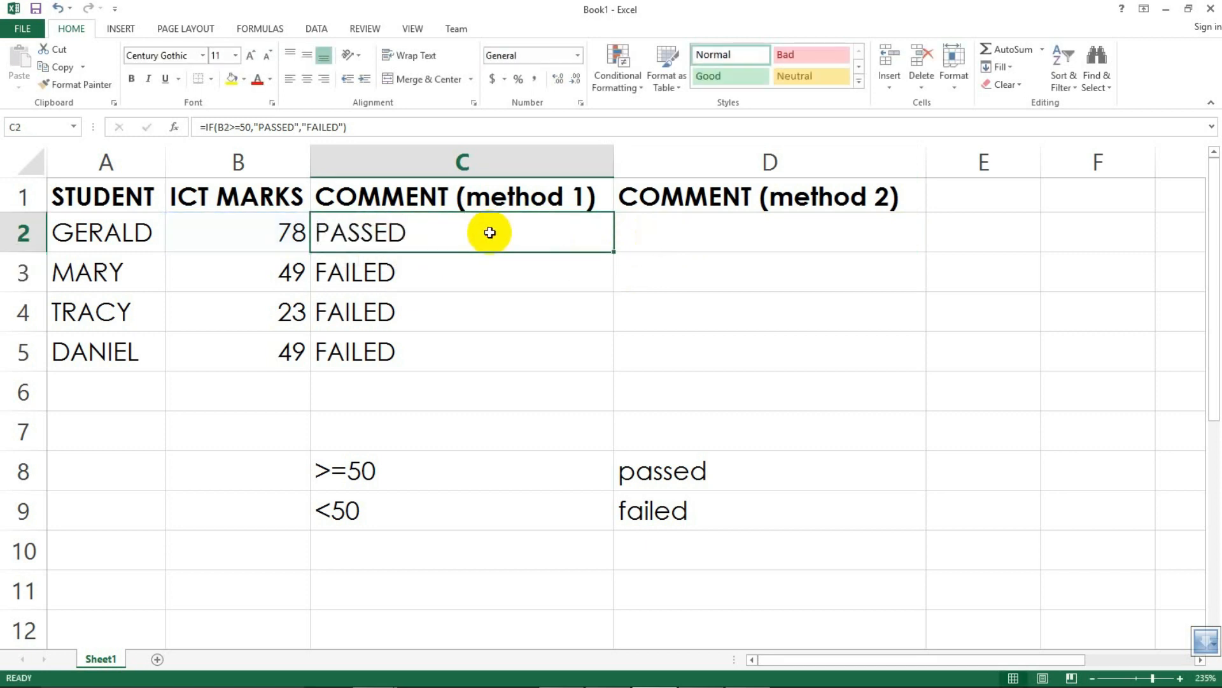
Step: In D2, start an IF formula whose logical test is B2>=50
click(675, 240)
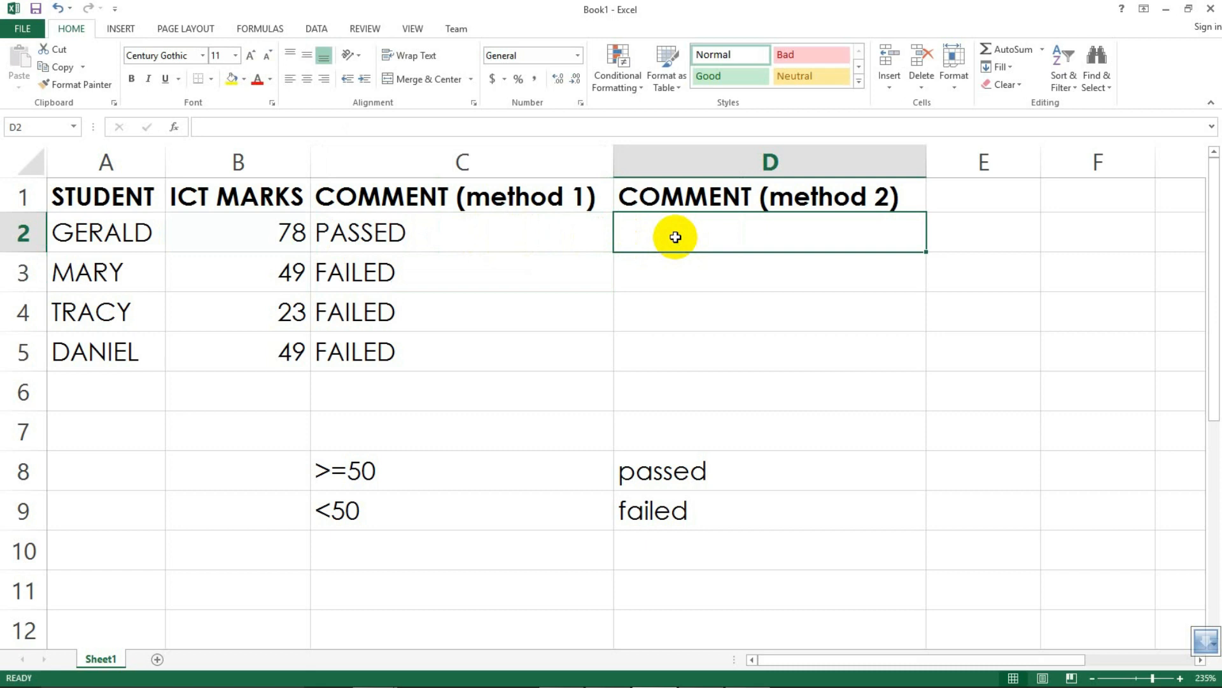
double_click(676, 237)
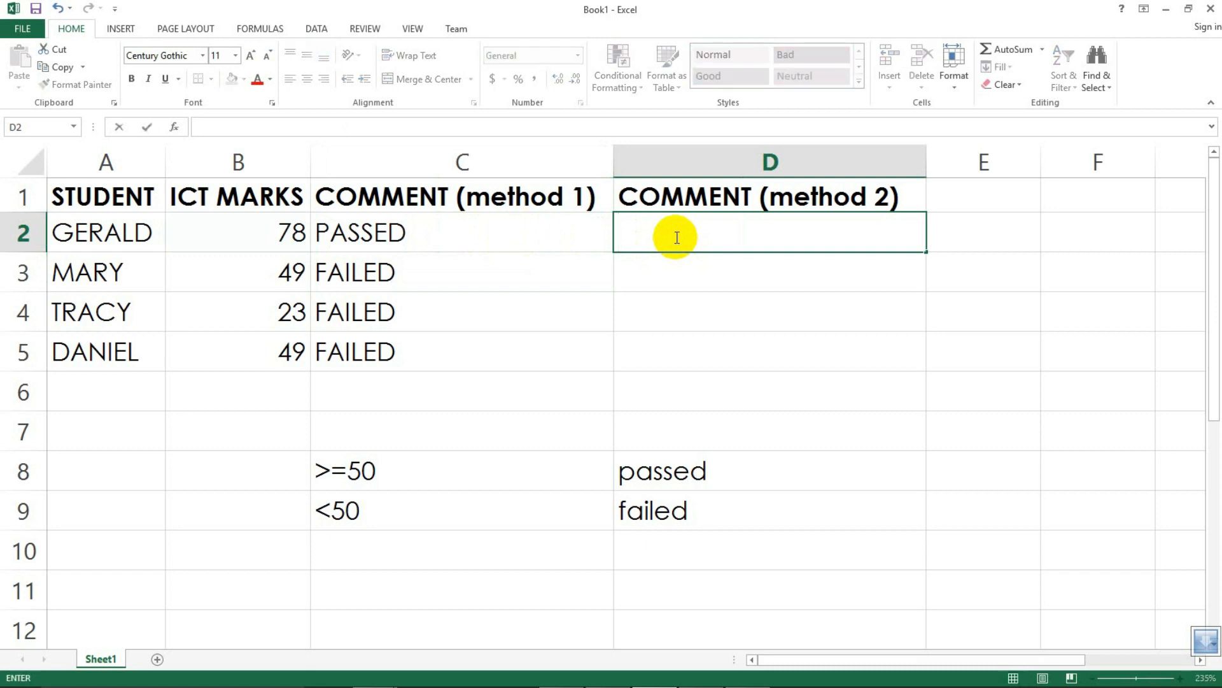
text(=)
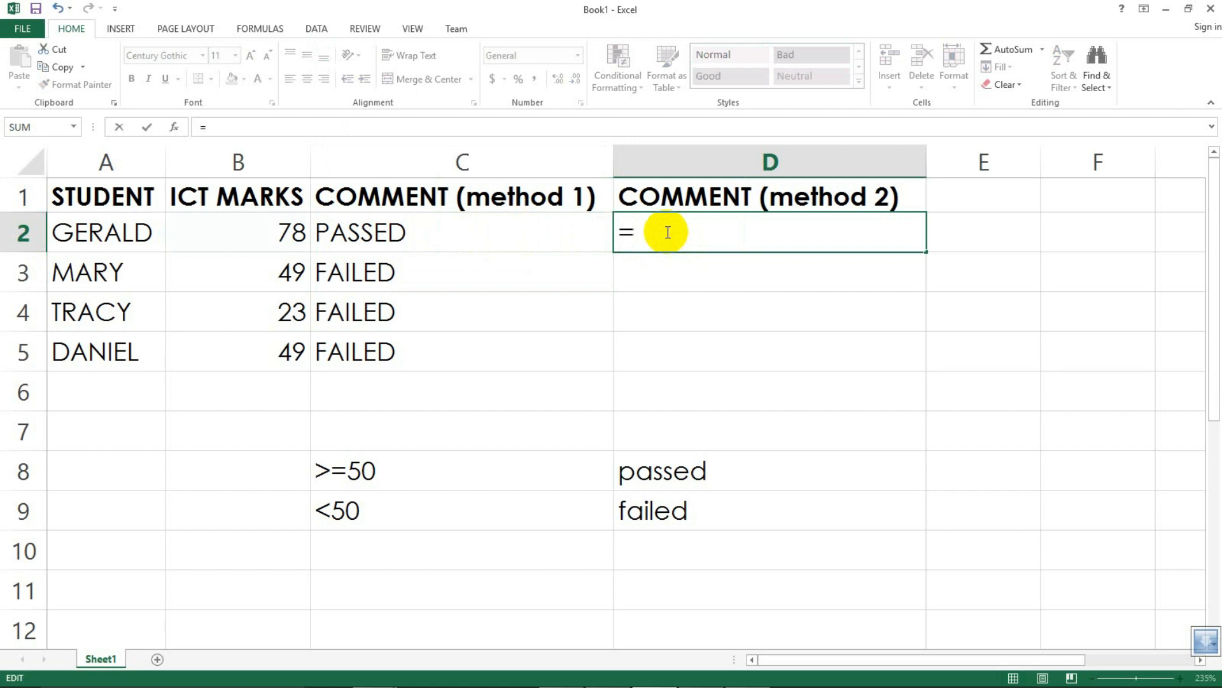
text(IF)
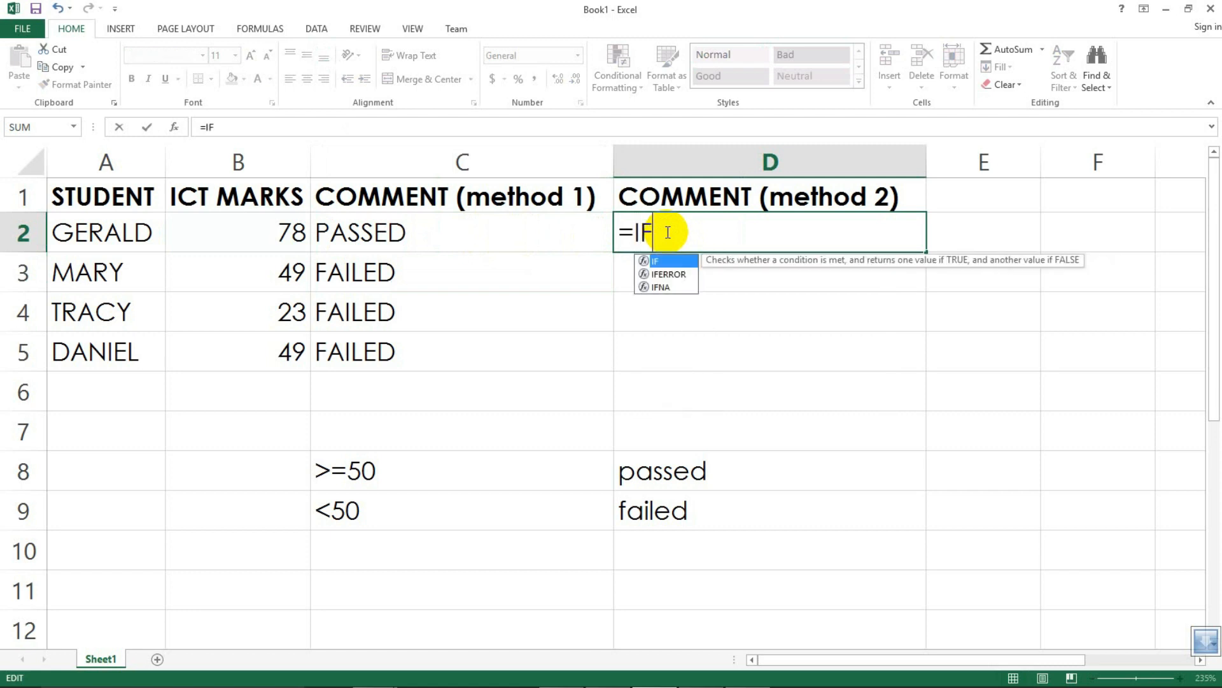
text(()
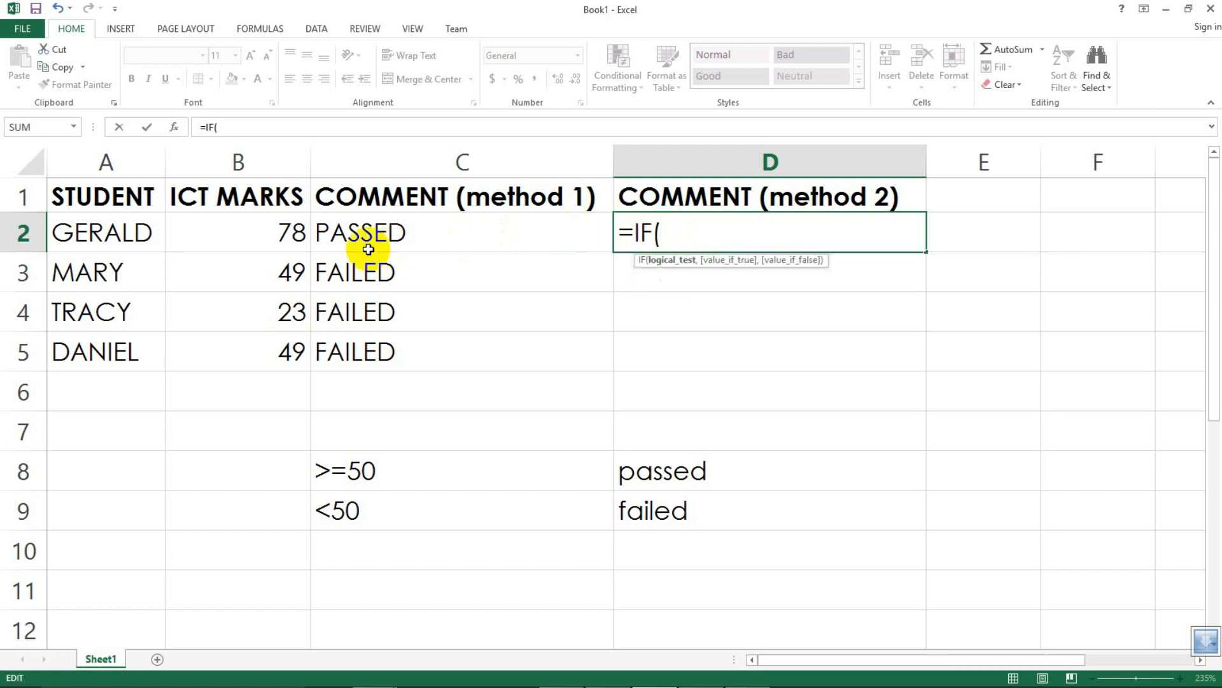
click(266, 232)
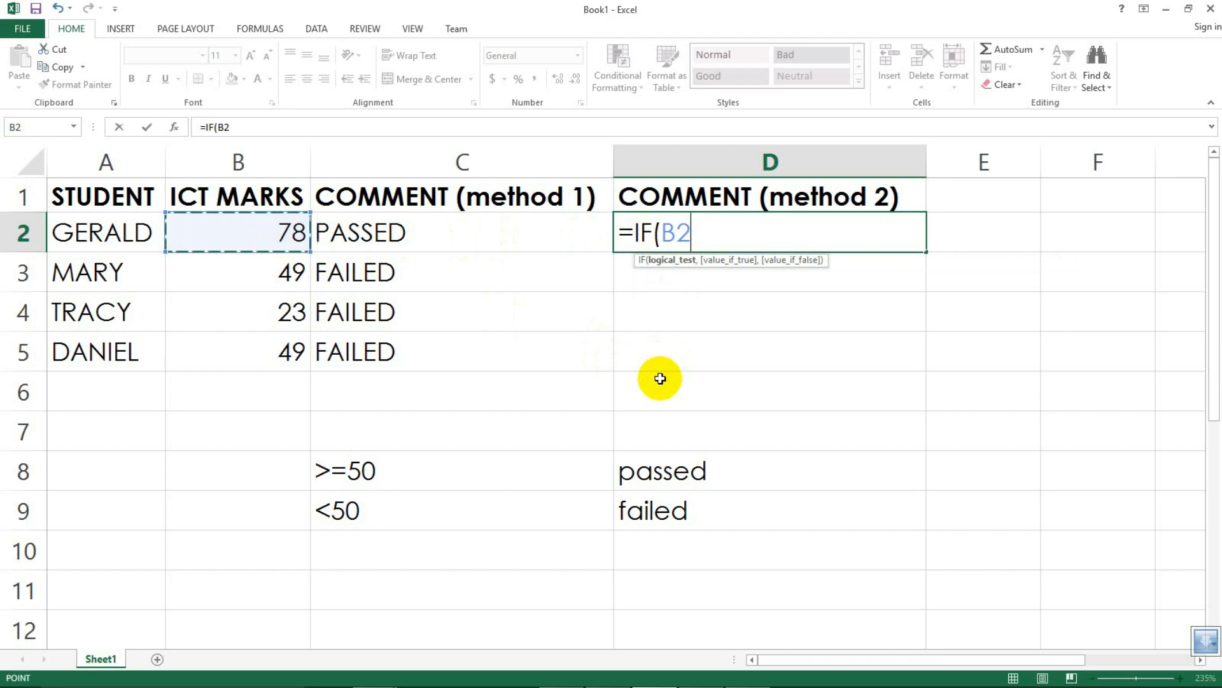
text(>=)
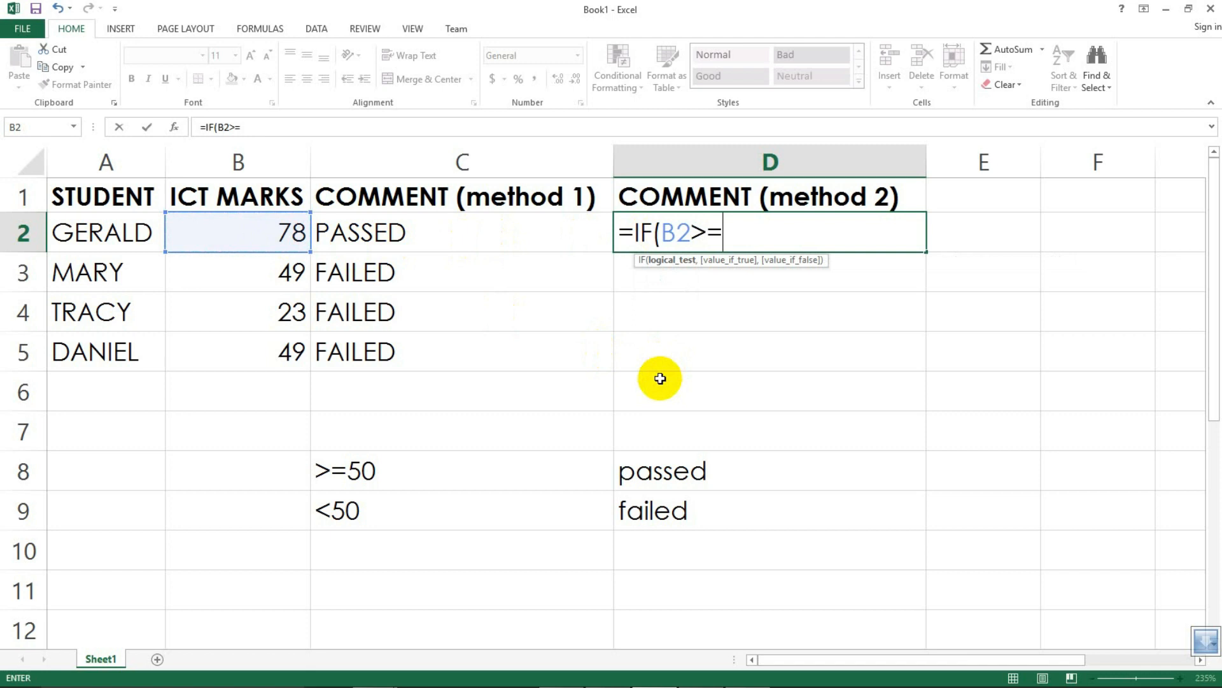
text(50,)
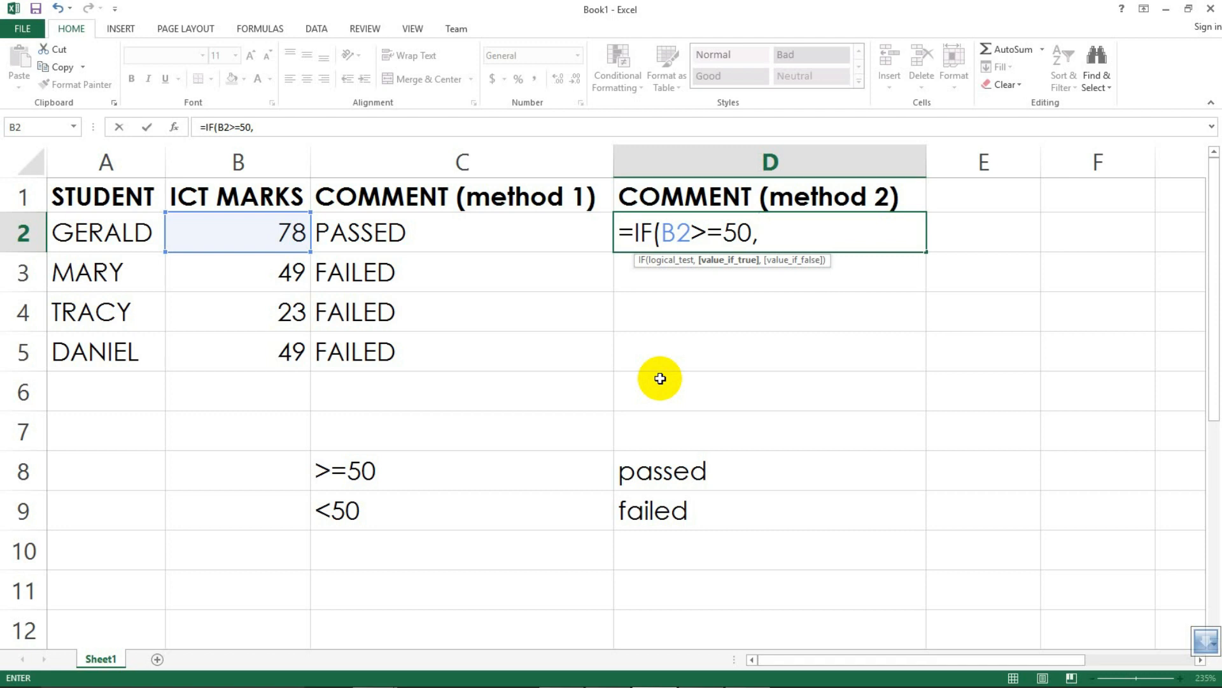
text(")
Step: Enter "PASSED" as the true value of the D2 formula
text(PASSE)
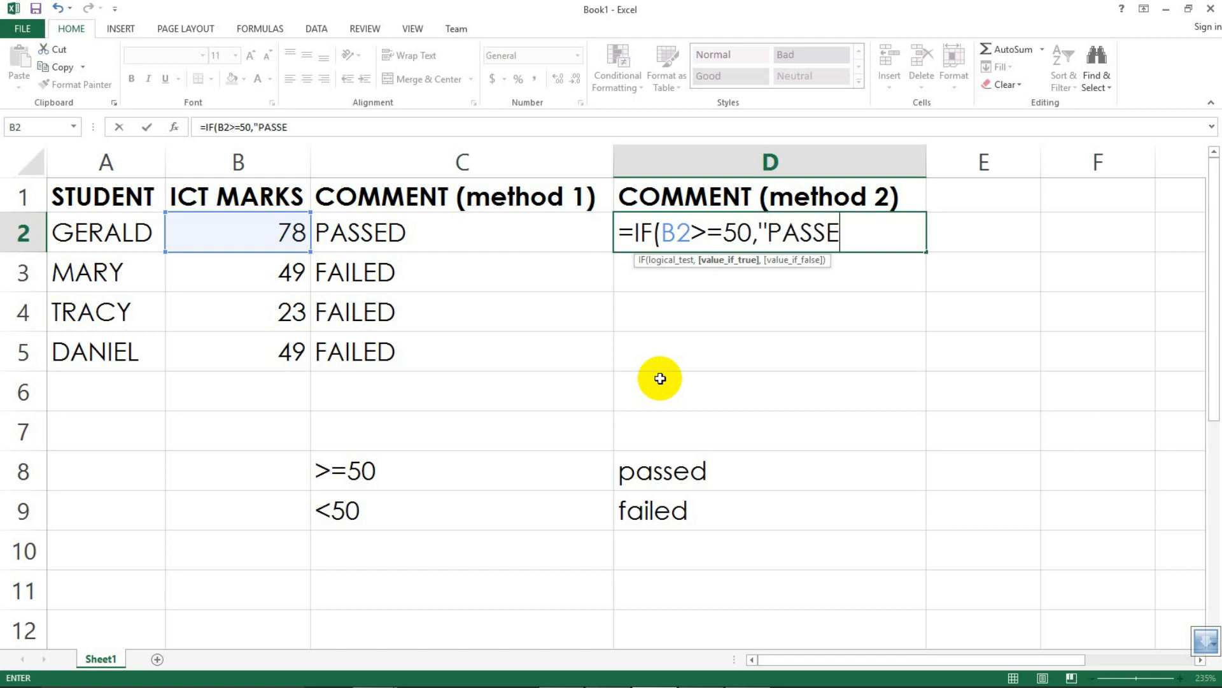
text(D",)
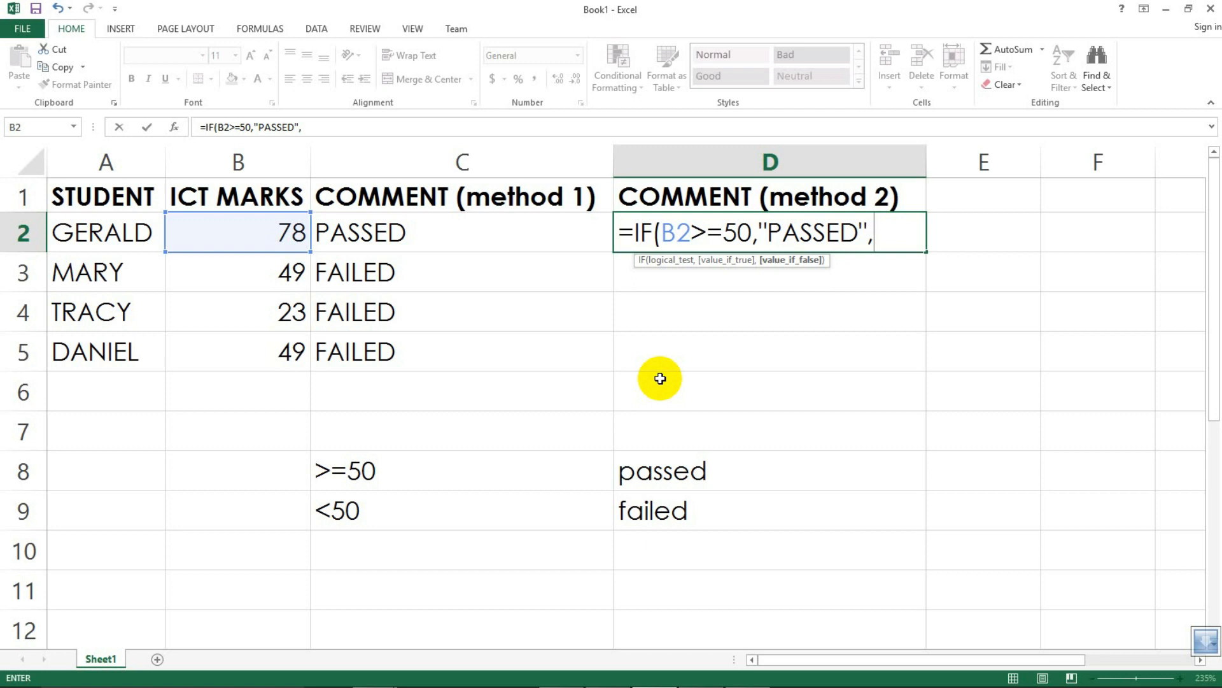
Step: Add a nested IF testing B2<50 that returns "FAILED" as the false value, and close both brackets
text(IF)
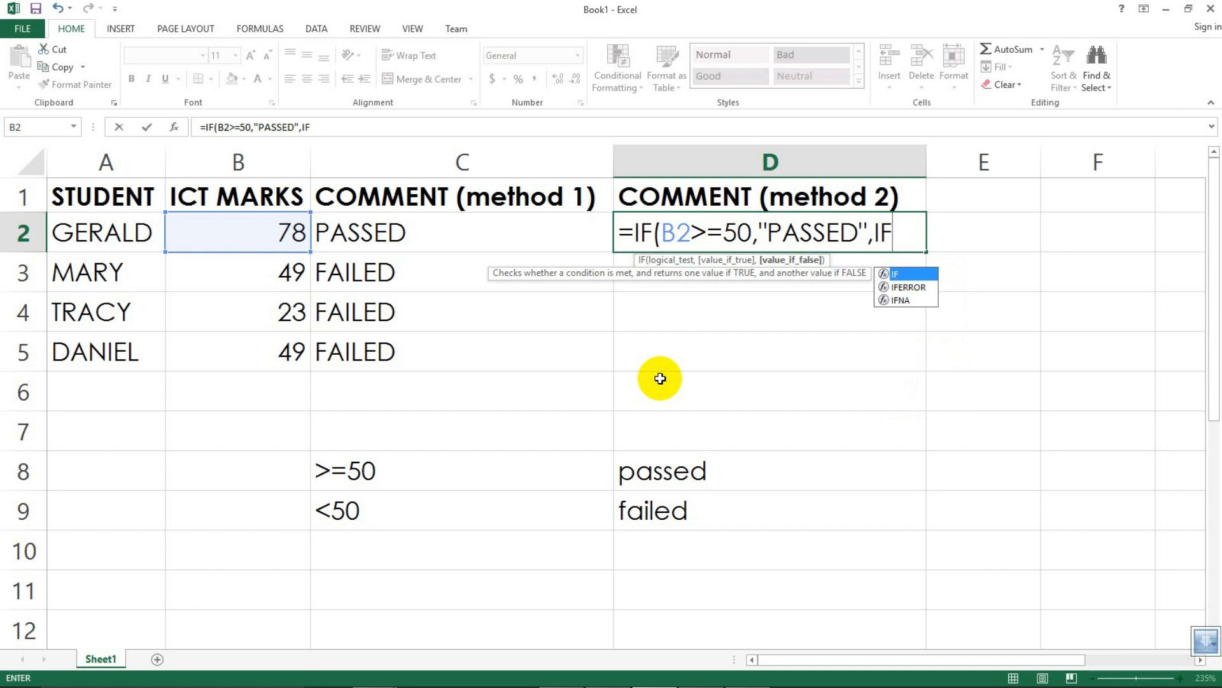
text(()
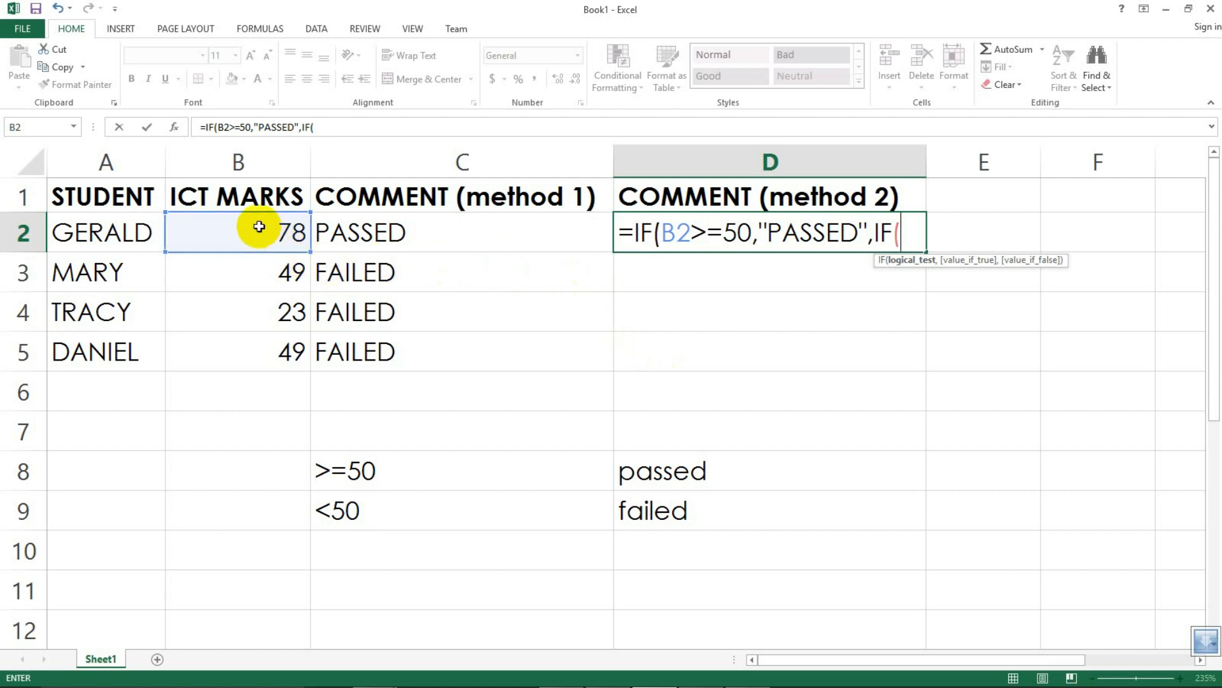
click(246, 232)
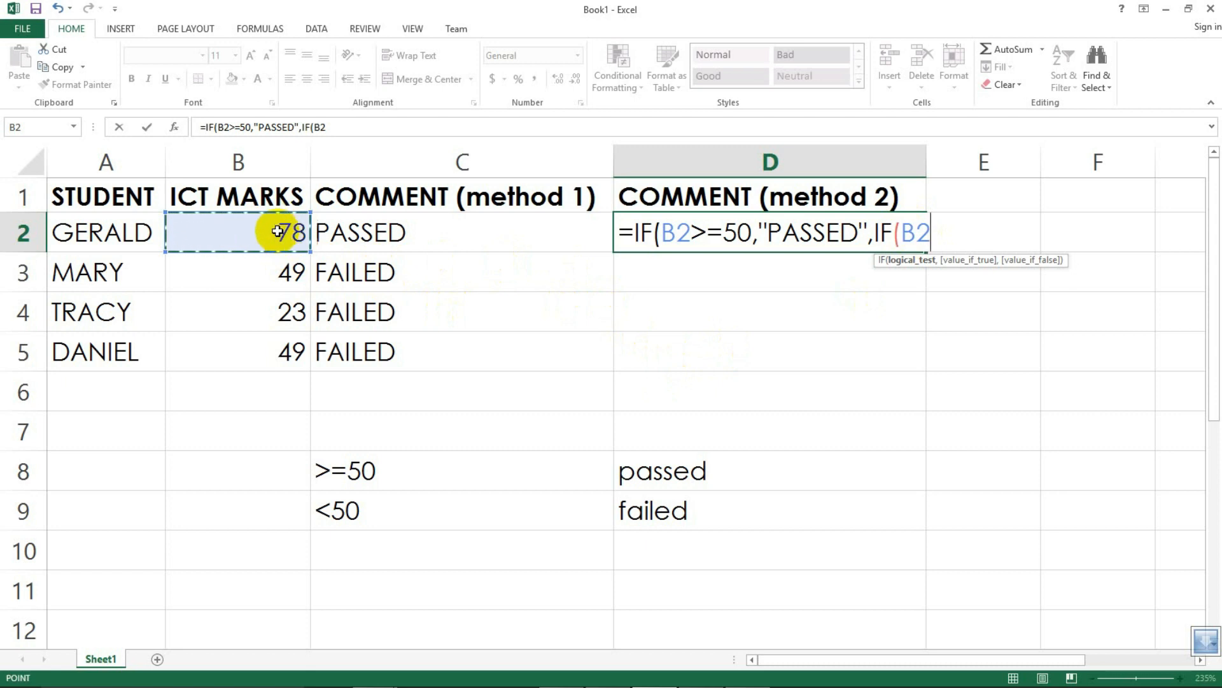
text(<)
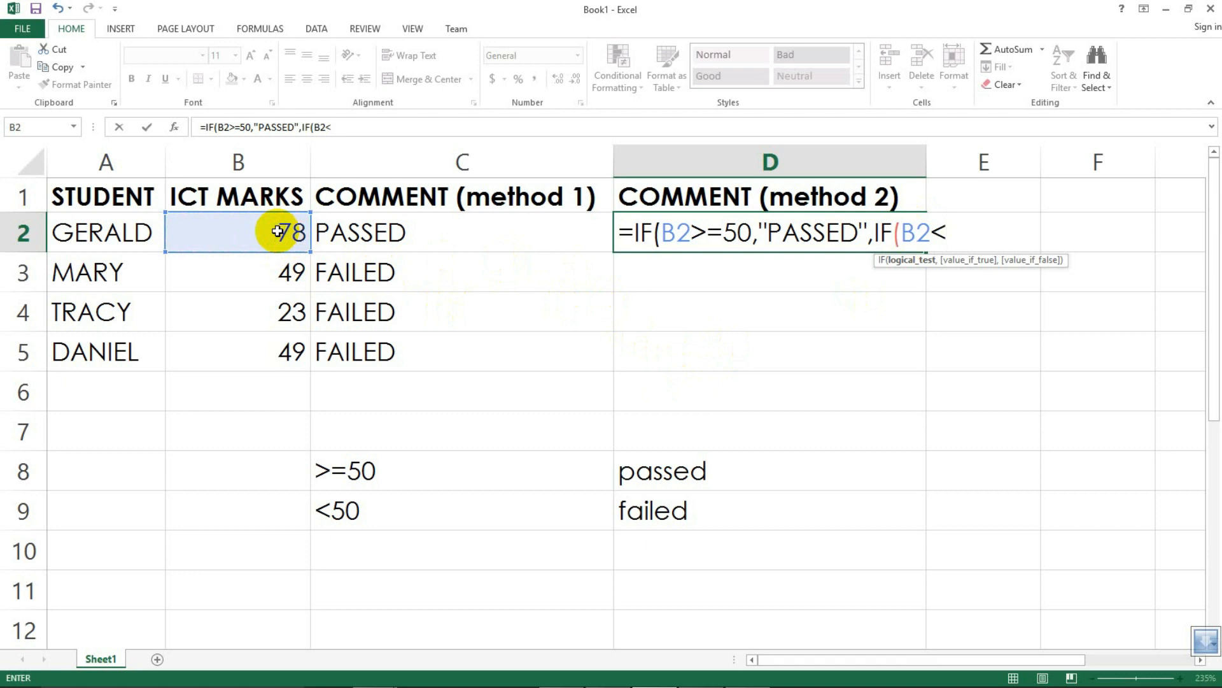
text(50,)
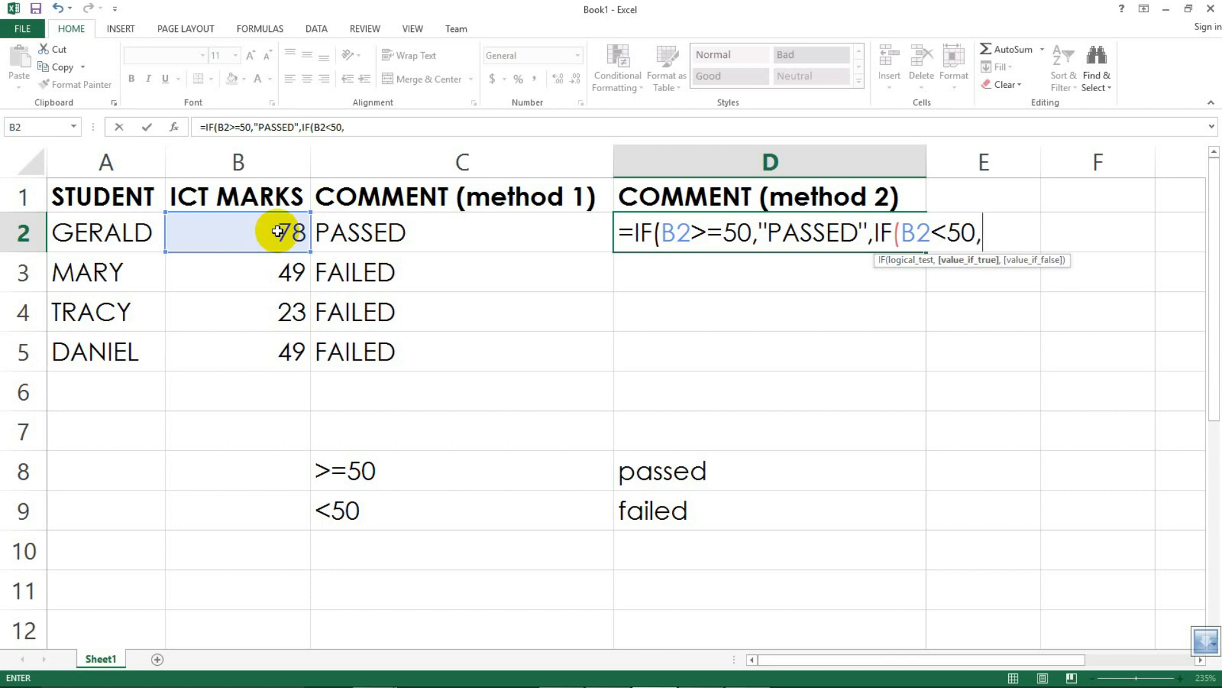
text("FAILE)
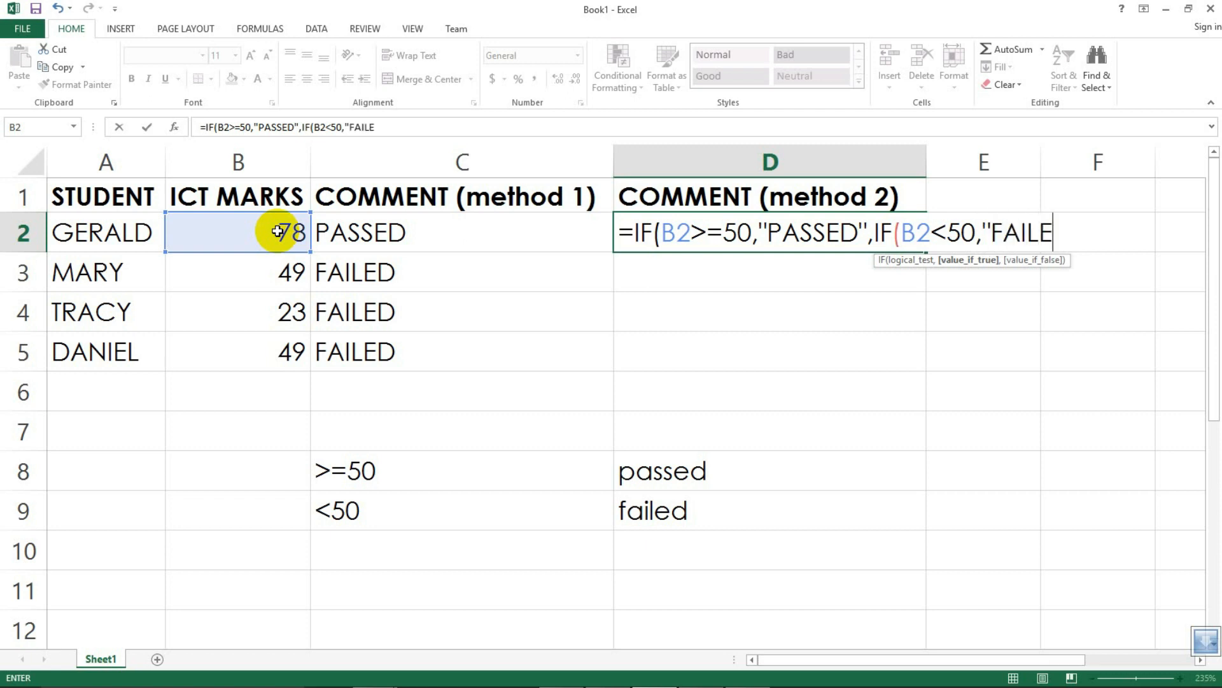
text(D")
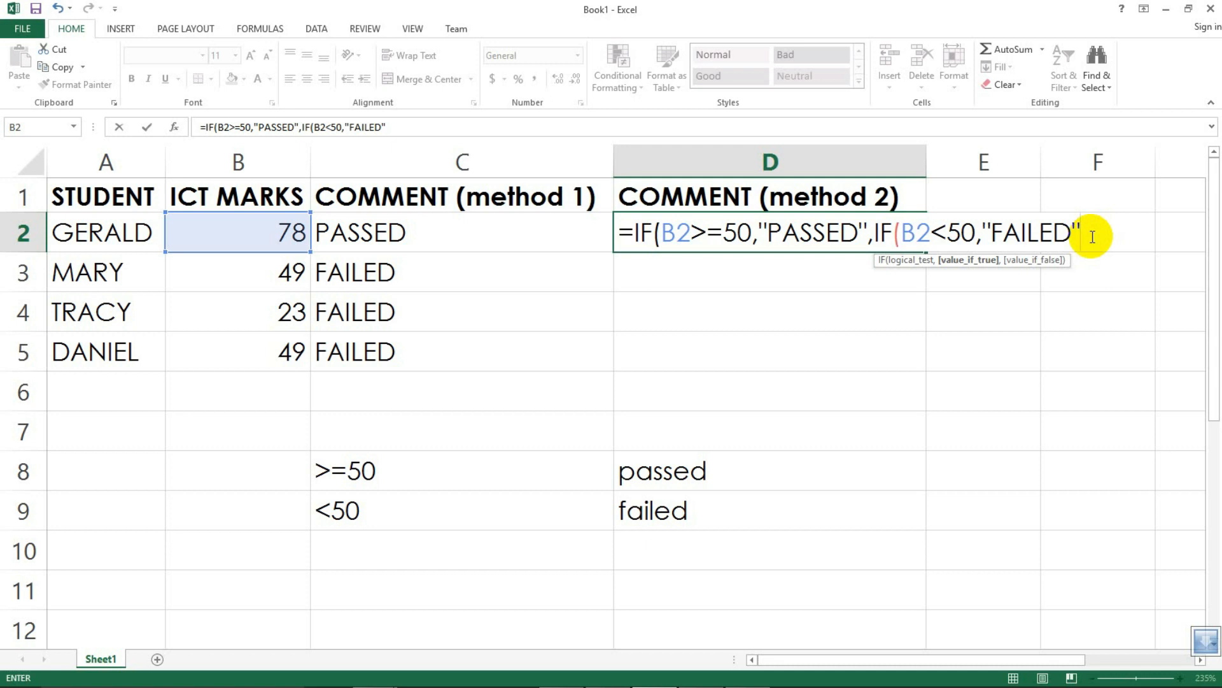
text())
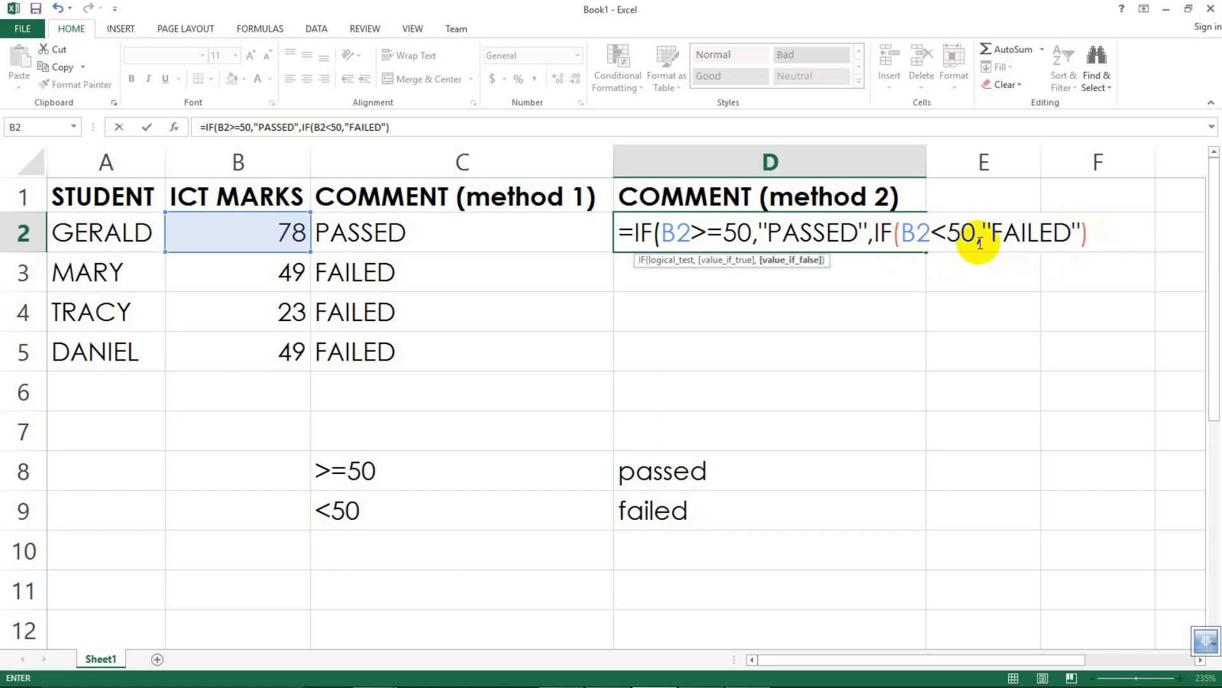
text())
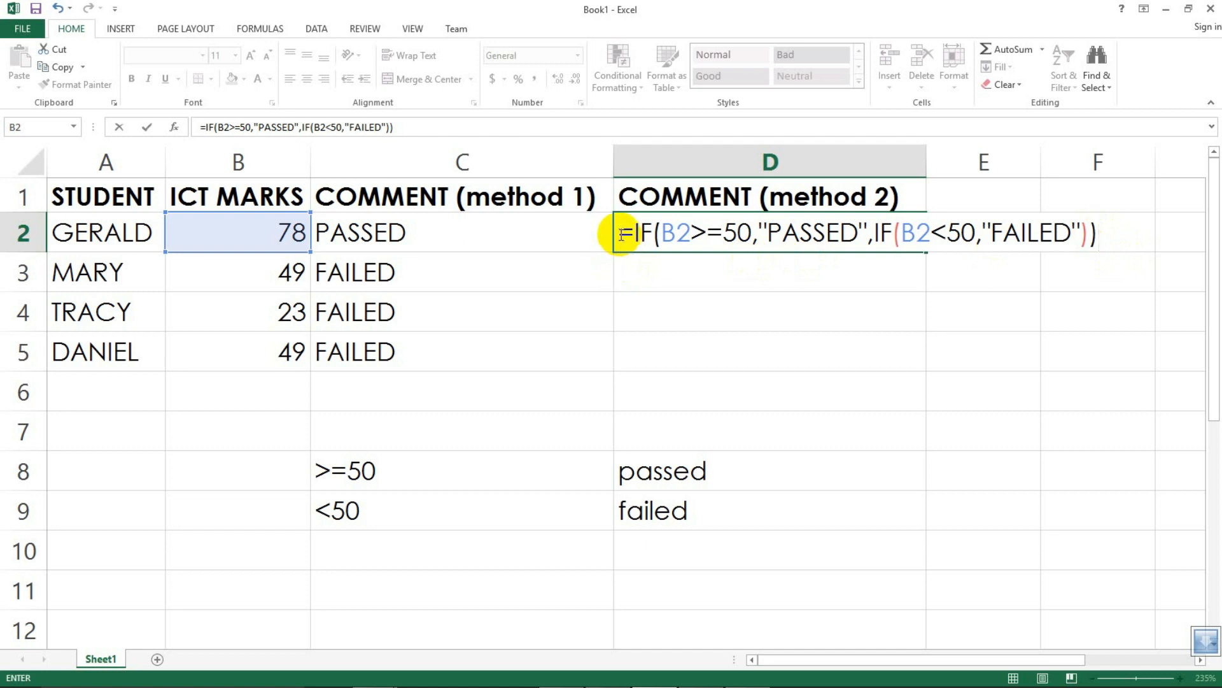
Step: Examine each argument of the nested IF formula in D2, including its logical tests and returned values
drag(622, 234, 647, 233)
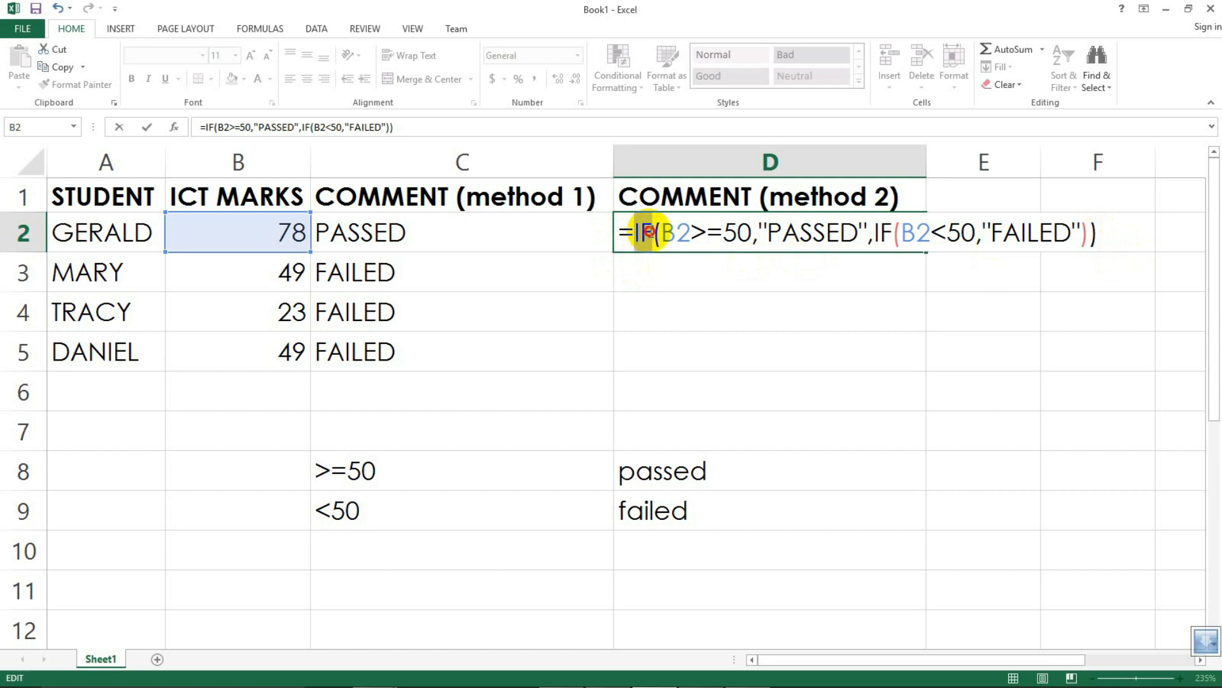
click(649, 230)
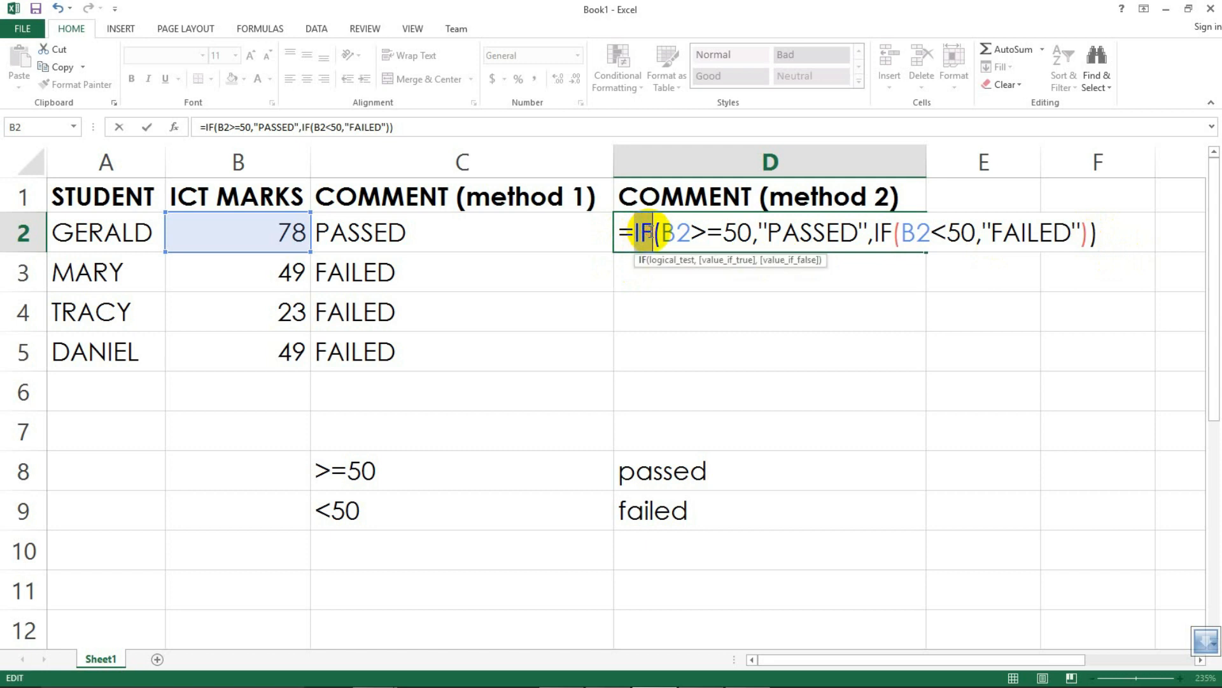
drag(649, 231, 748, 234)
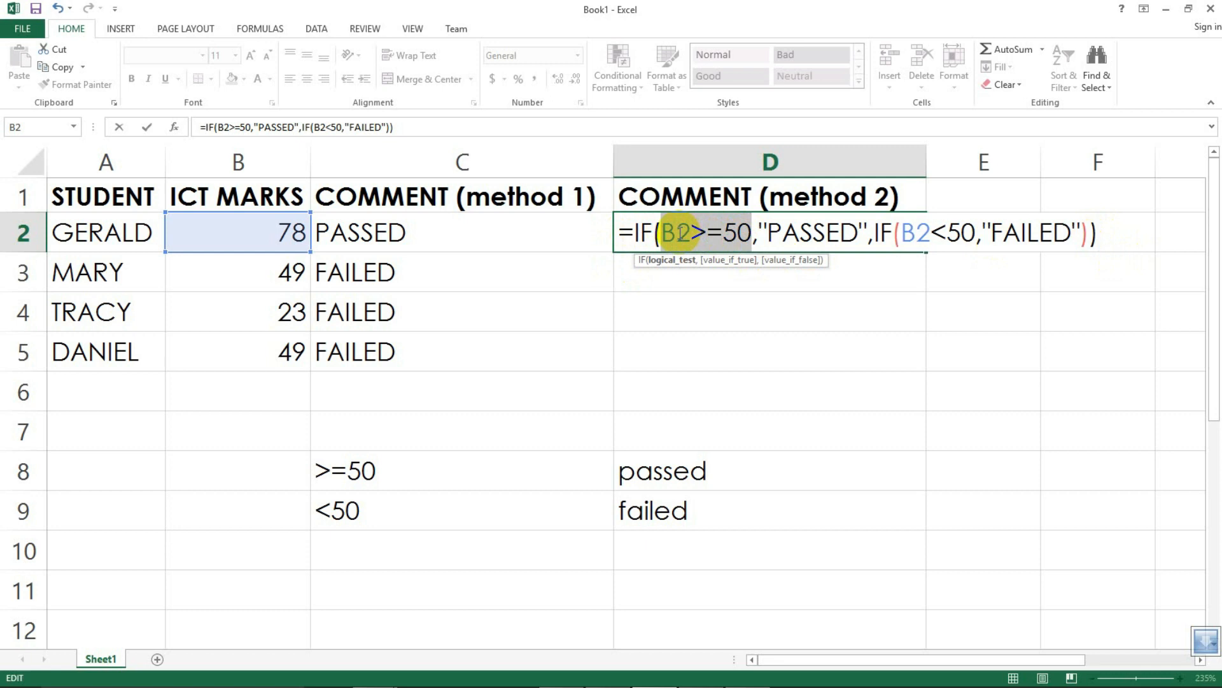
click(773, 232)
drag(772, 232, 851, 235)
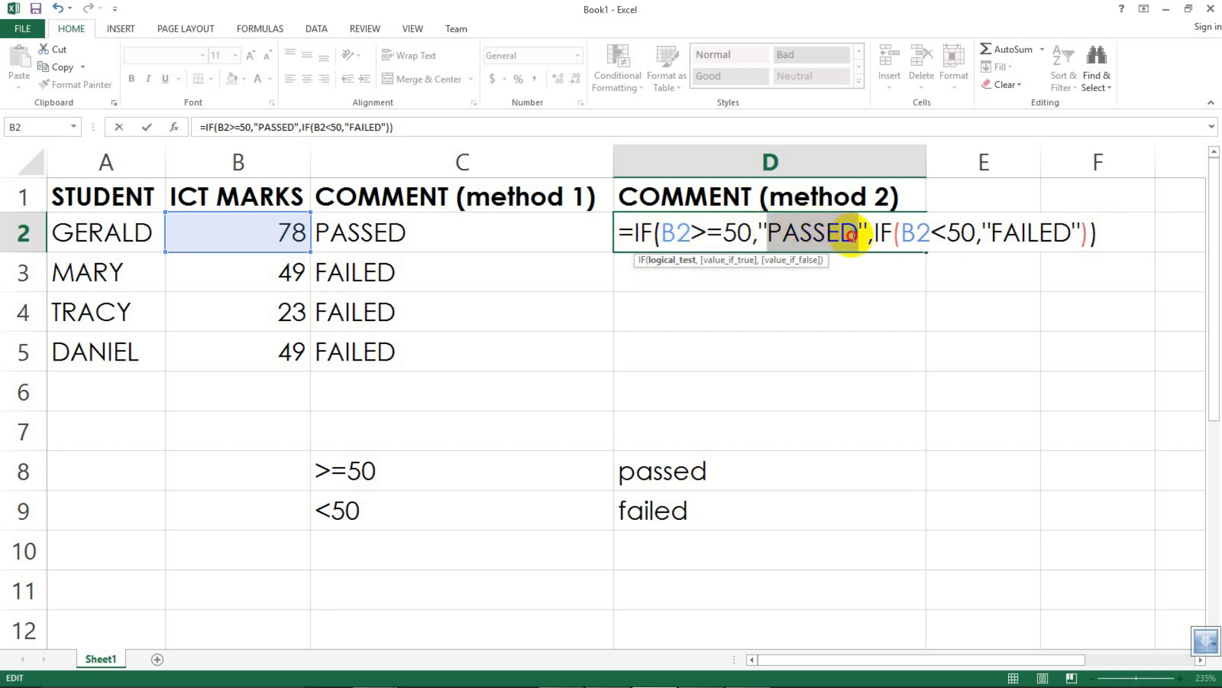
drag(851, 234, 773, 225)
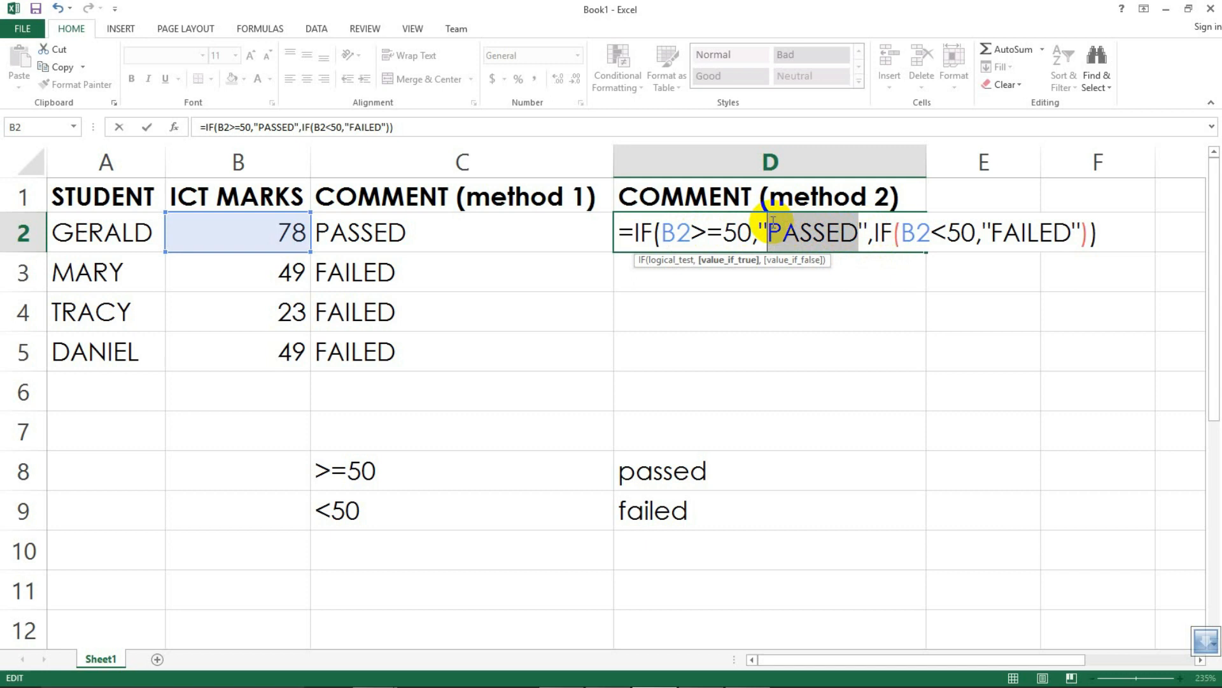
click(760, 227)
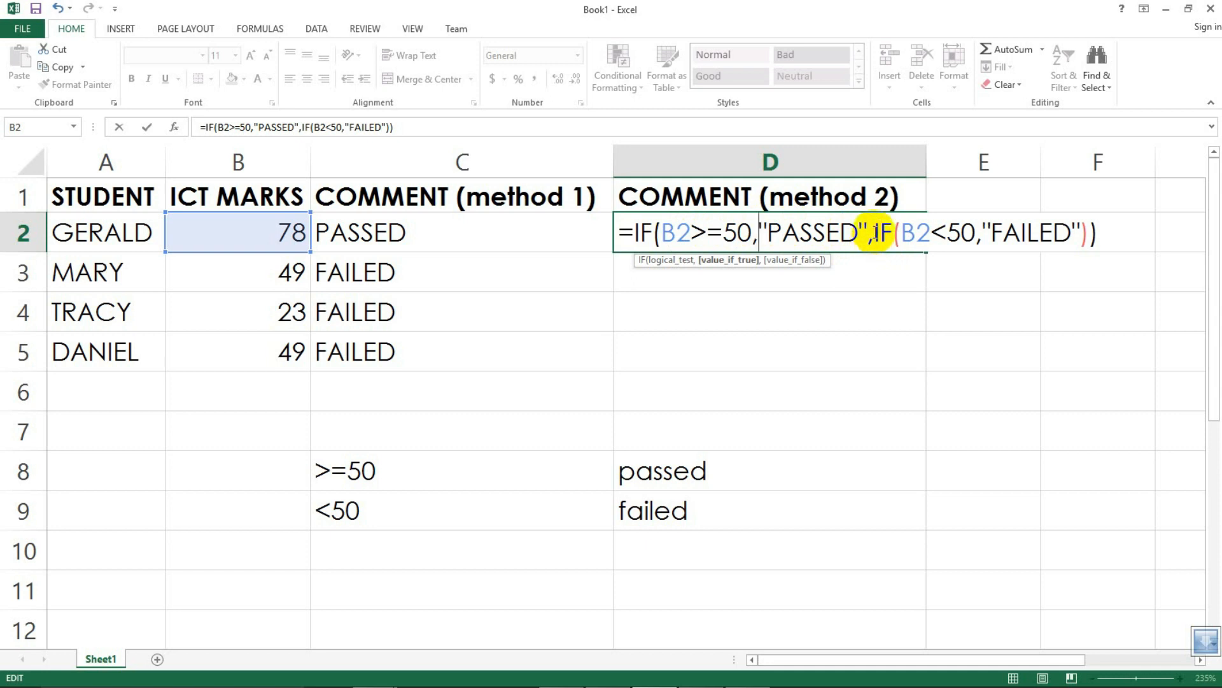
drag(875, 232, 1029, 233)
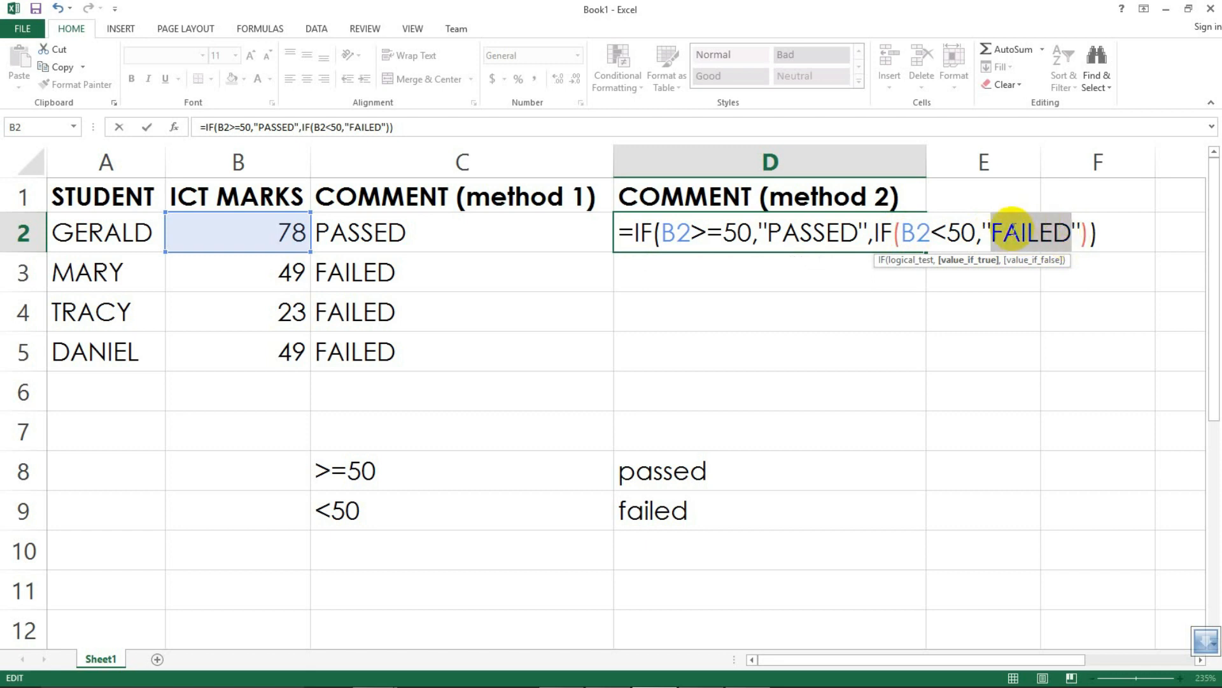
click(1026, 219)
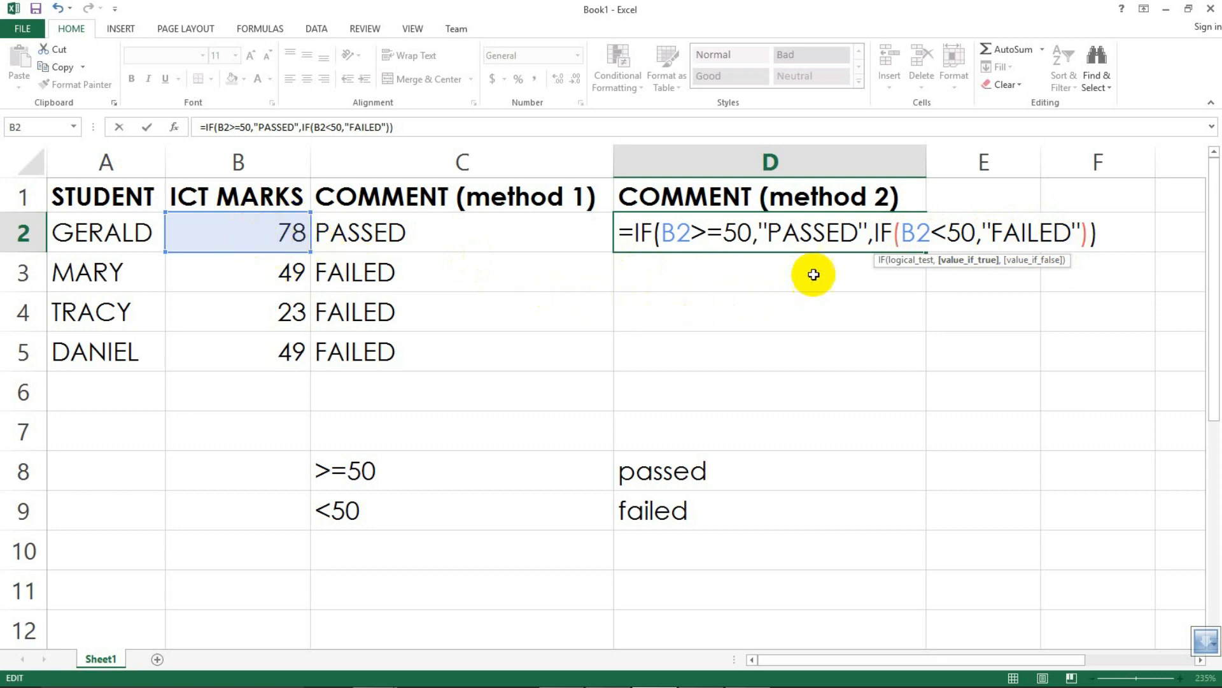
drag(767, 233, 789, 236)
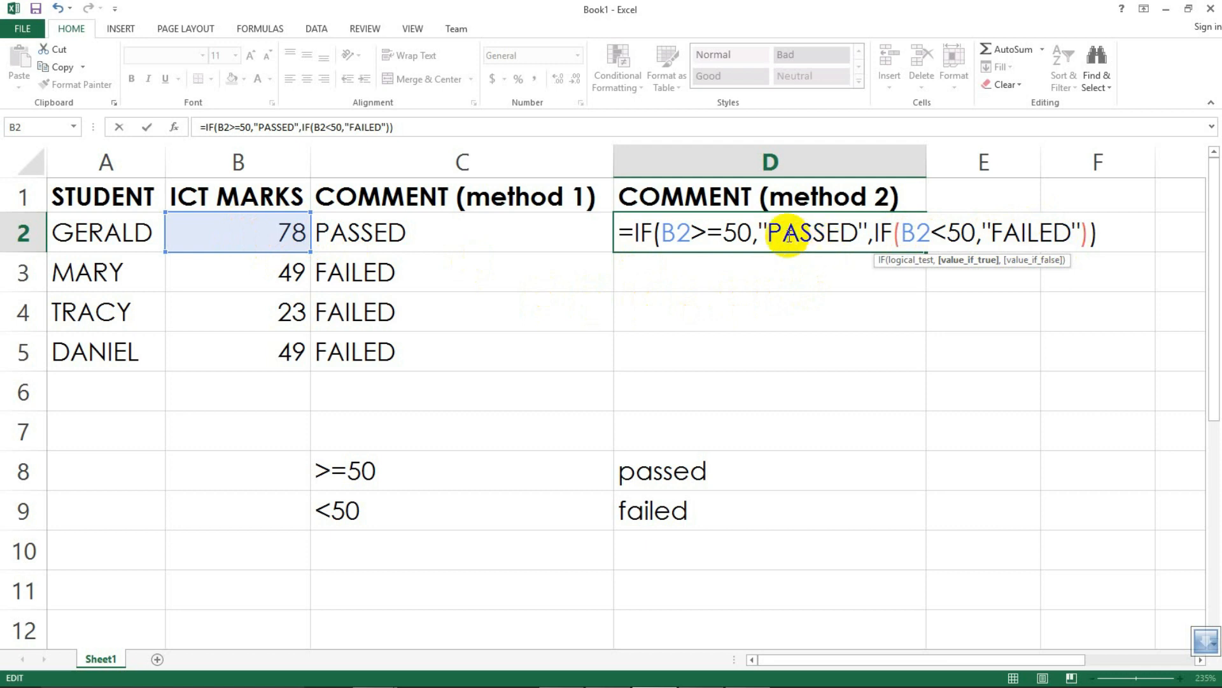
drag(1073, 233, 993, 233)
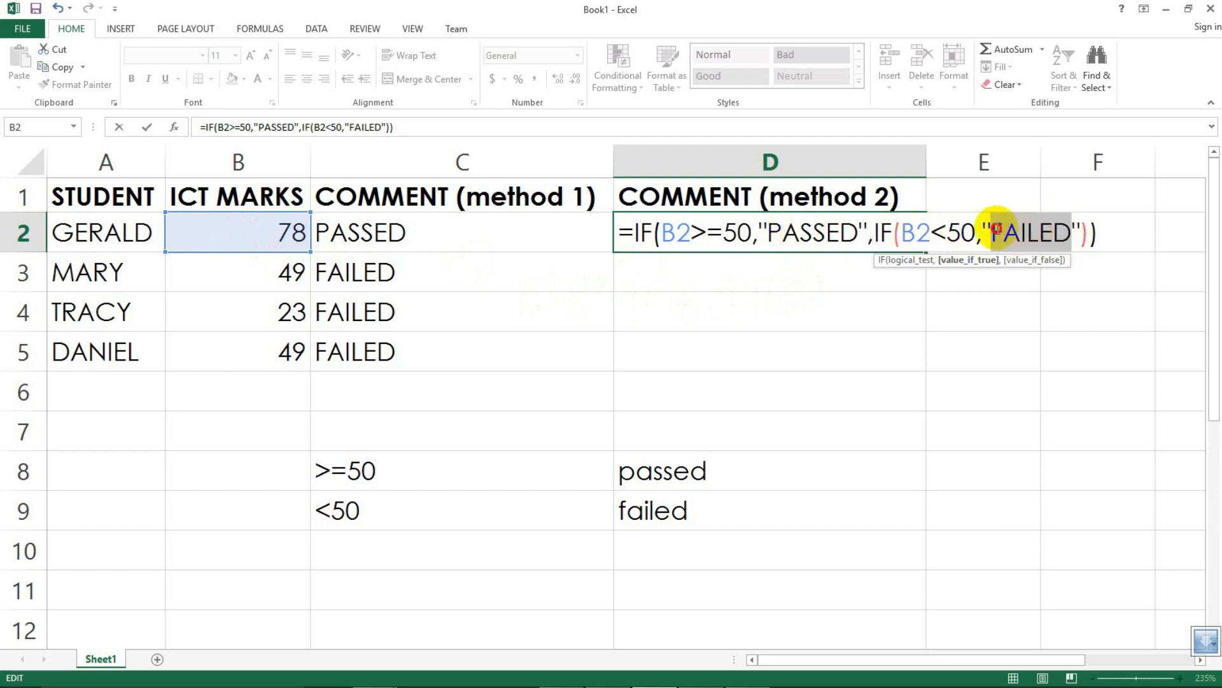
drag(856, 233, 661, 234)
click(841, 233)
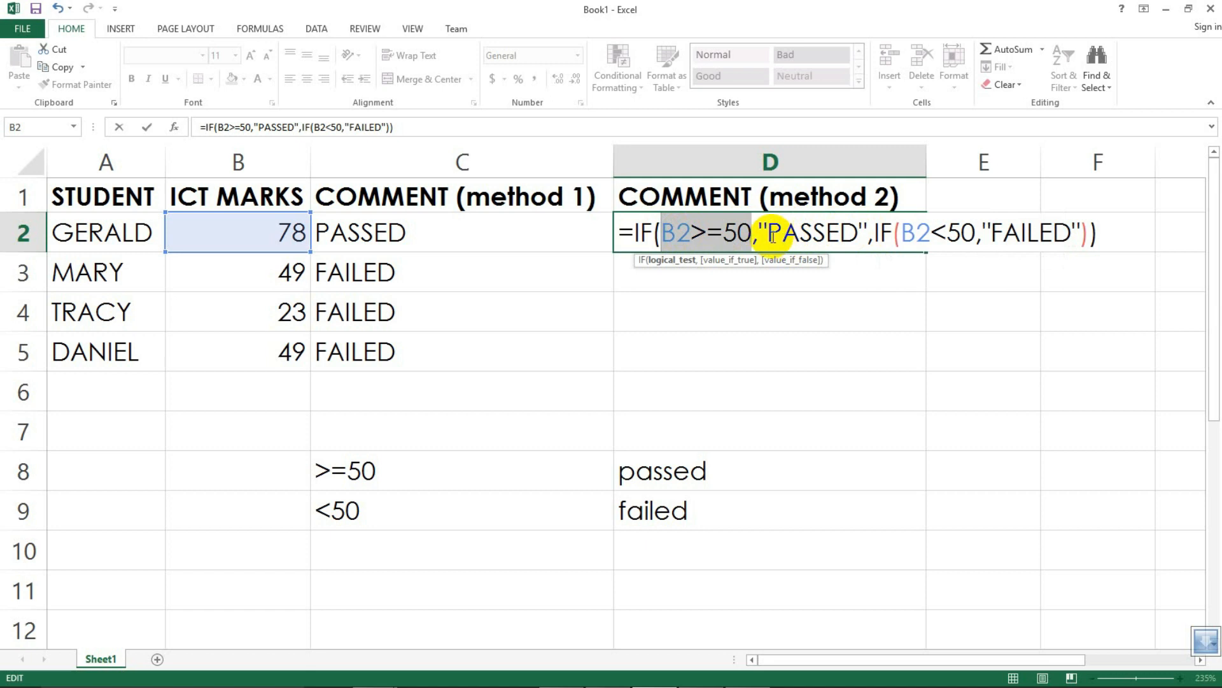
drag(859, 234, 784, 229)
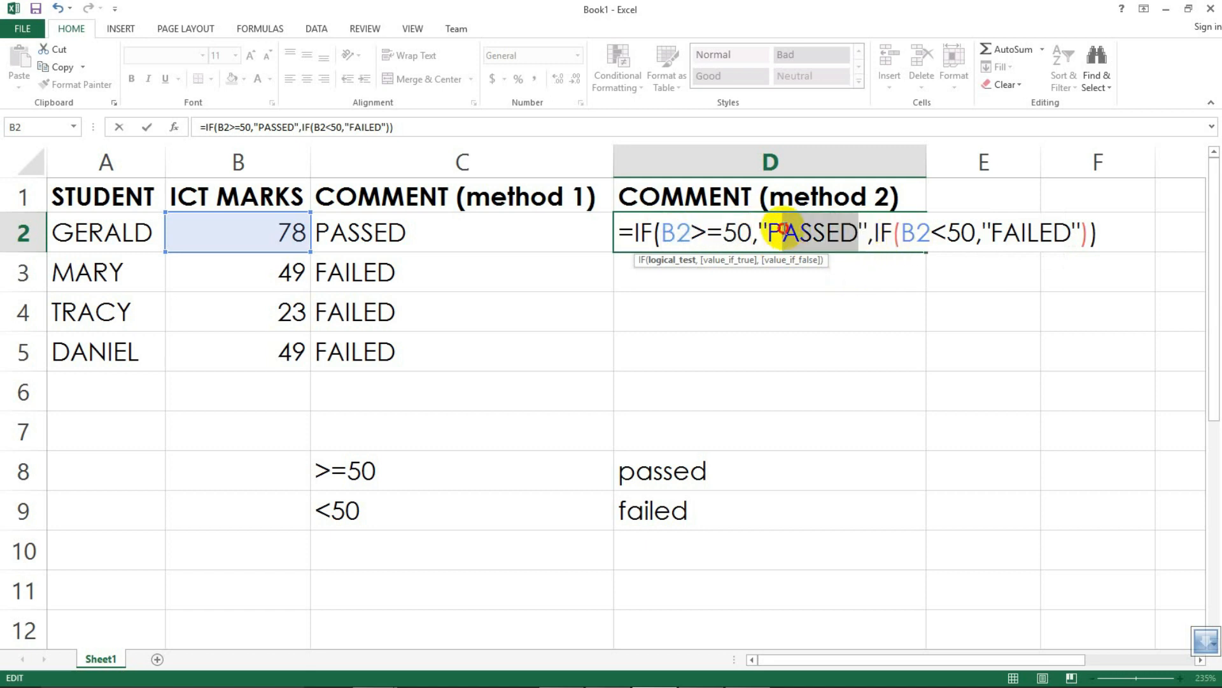
drag(975, 232, 906, 230)
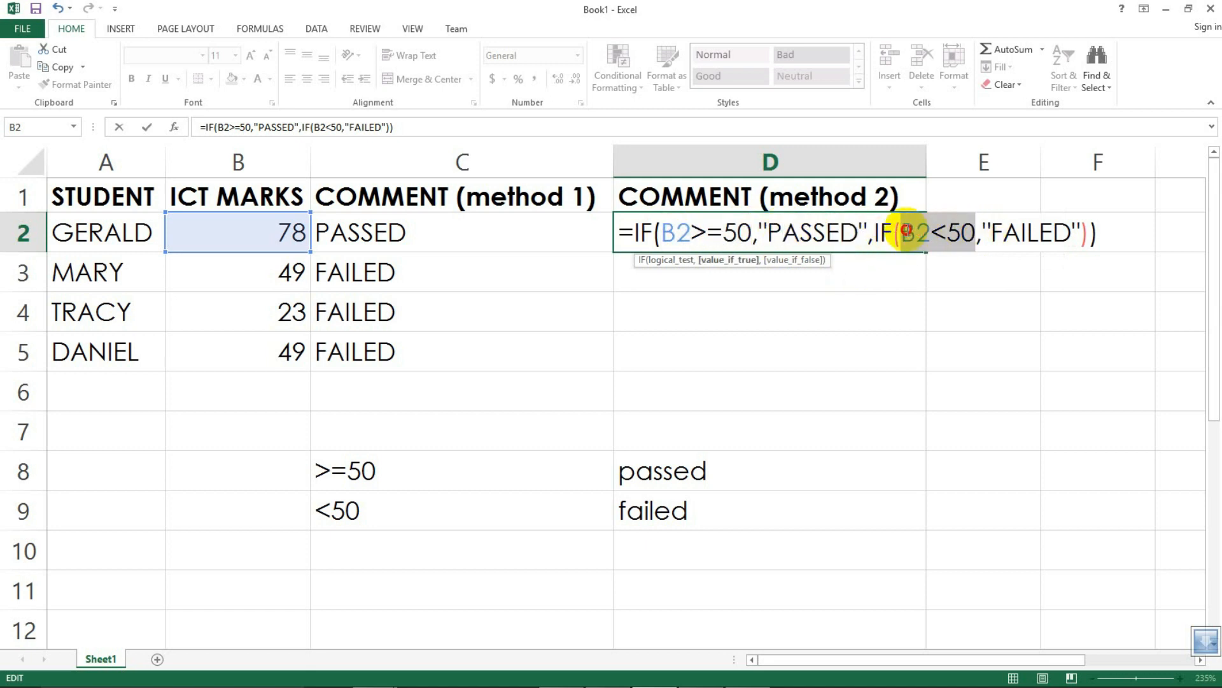
click(1083, 232)
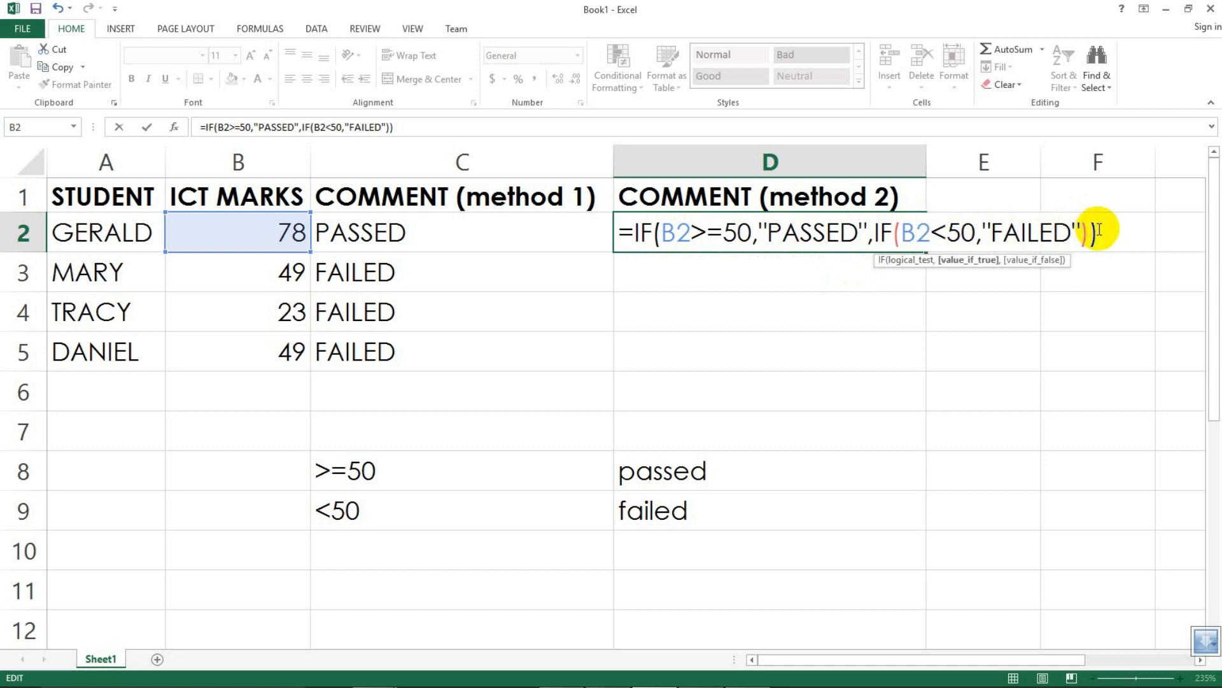
Step: Confirm the nested IF formula in D2, compare it with C2, and fill it down to D5
click(148, 128)
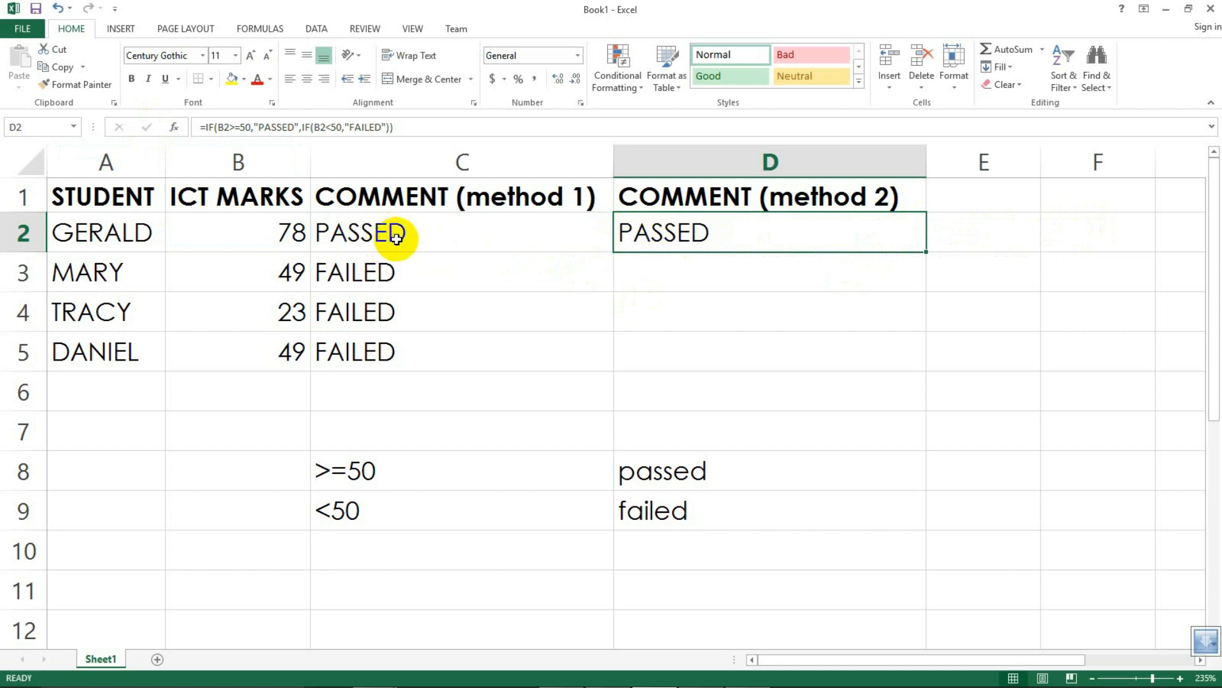
click(435, 266)
click(420, 233)
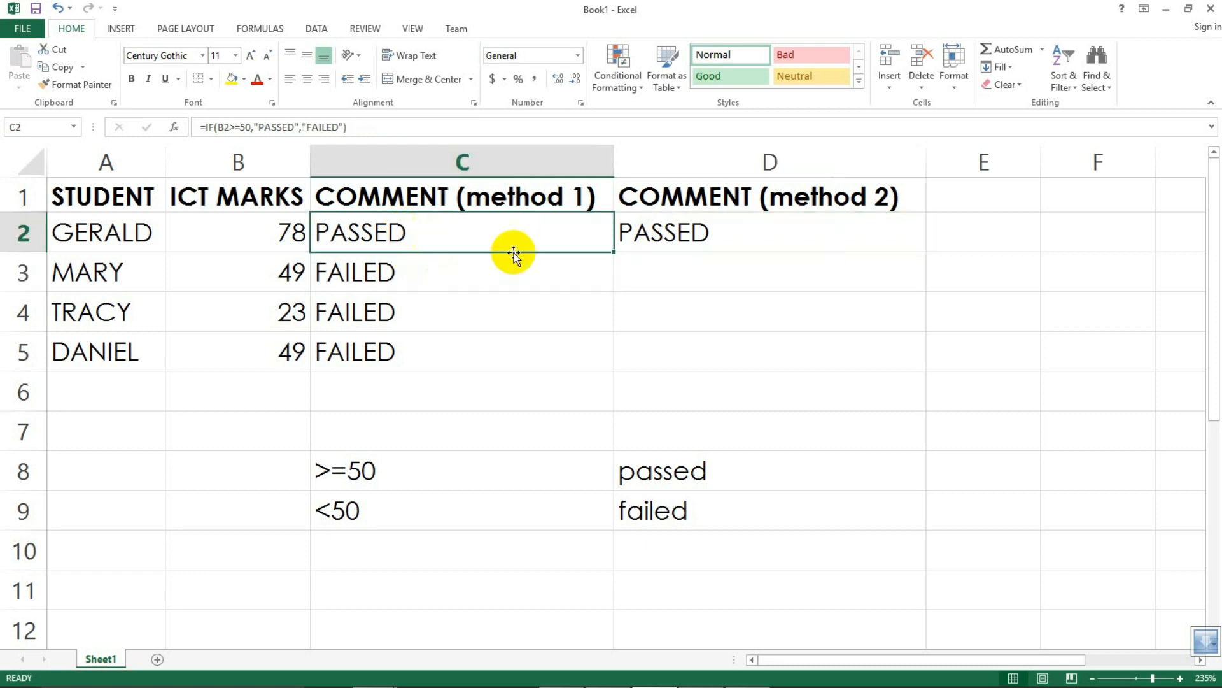
click(694, 235)
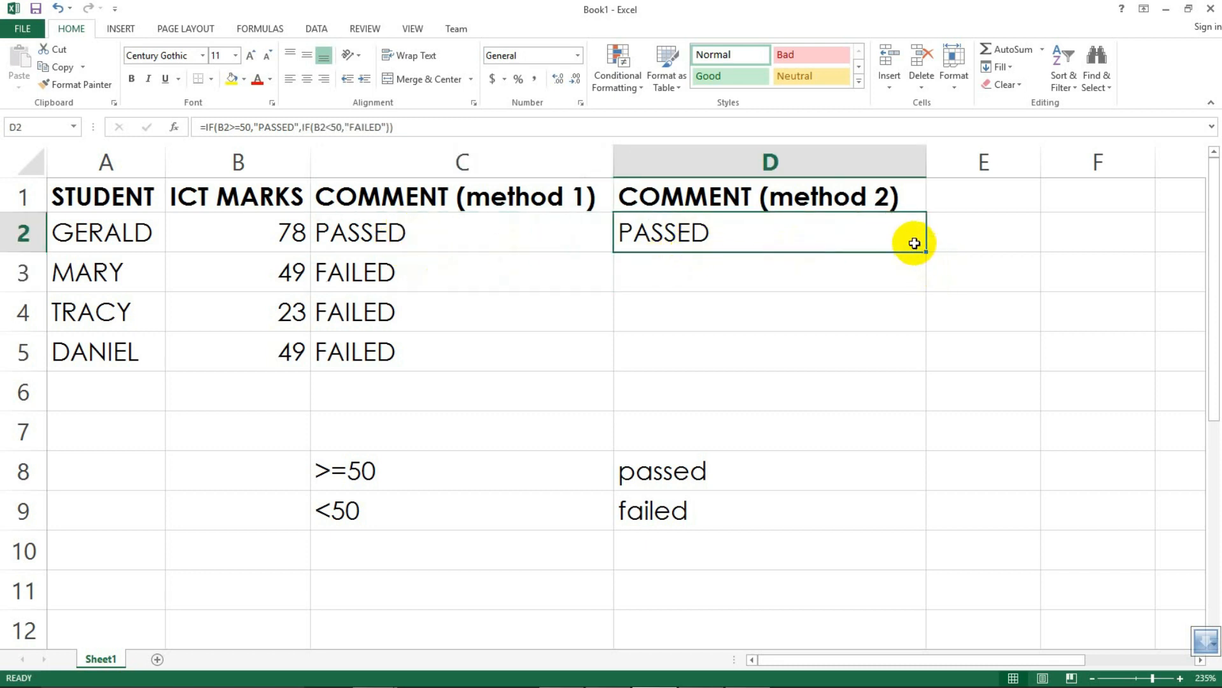
click(400, 233)
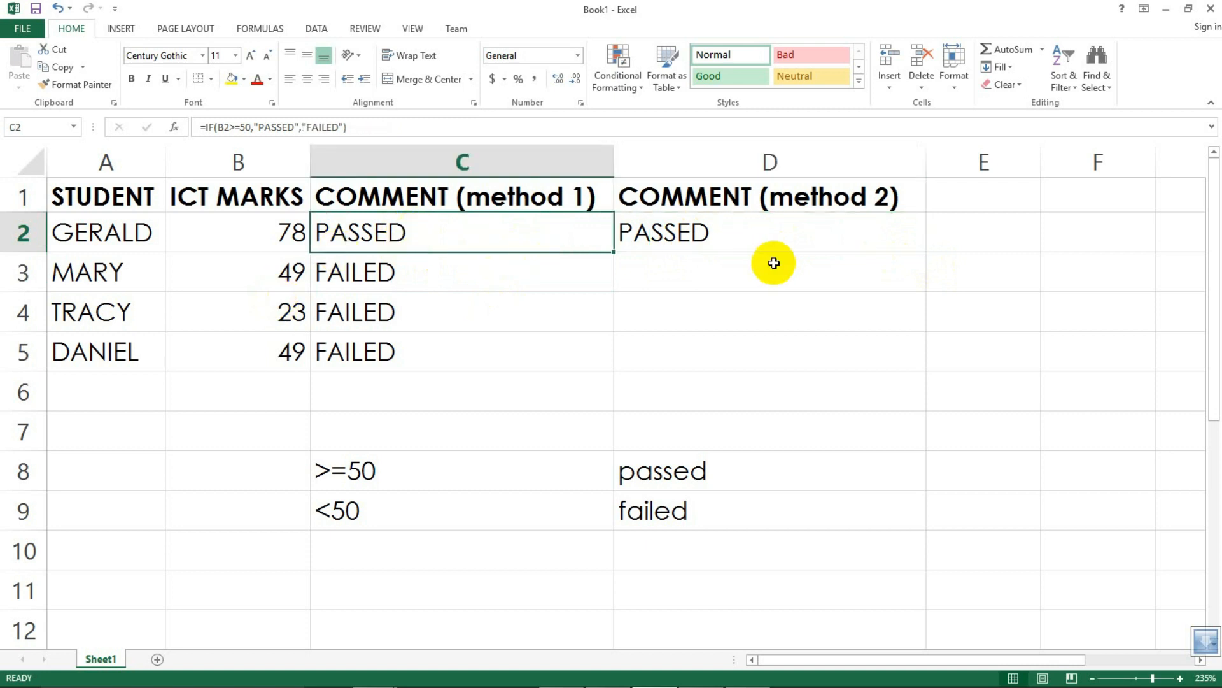
click(761, 237)
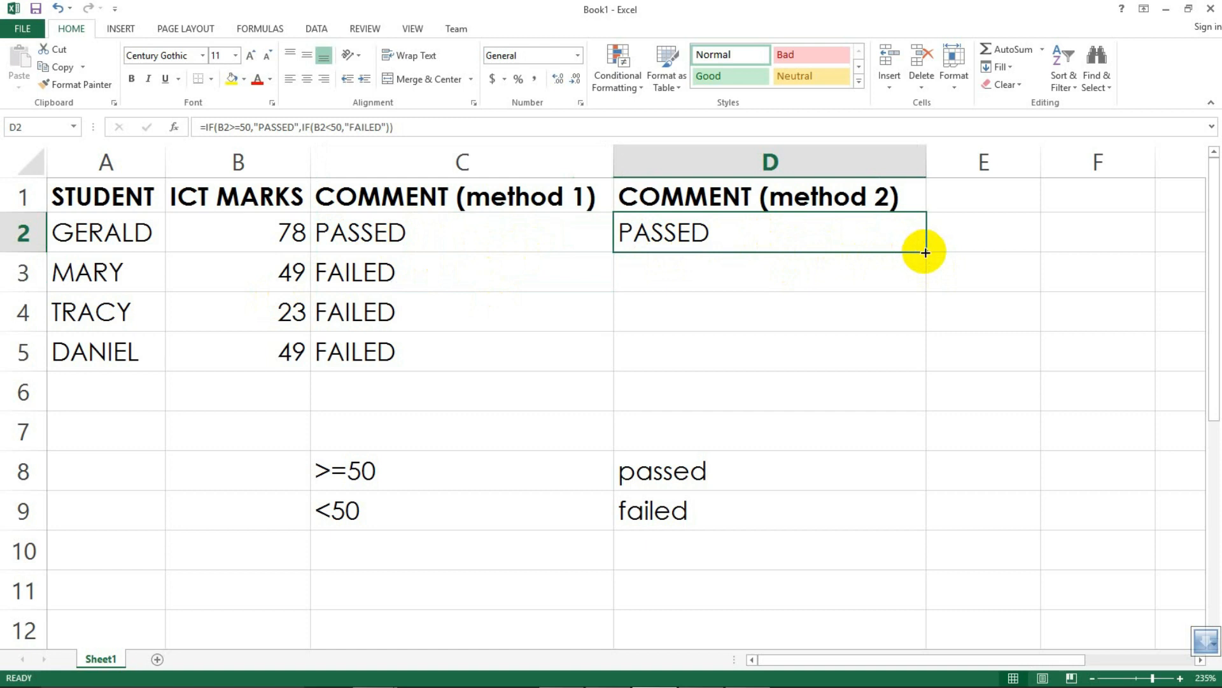
drag(926, 253, 908, 361)
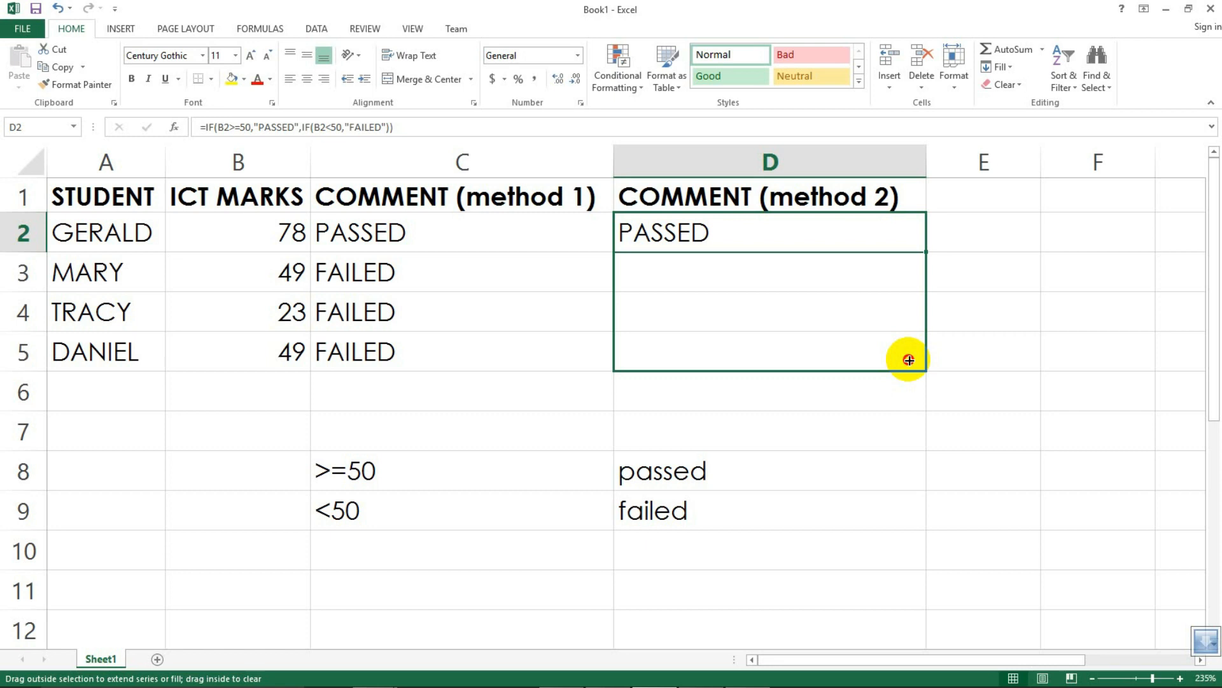
drag(908, 361, 908, 359)
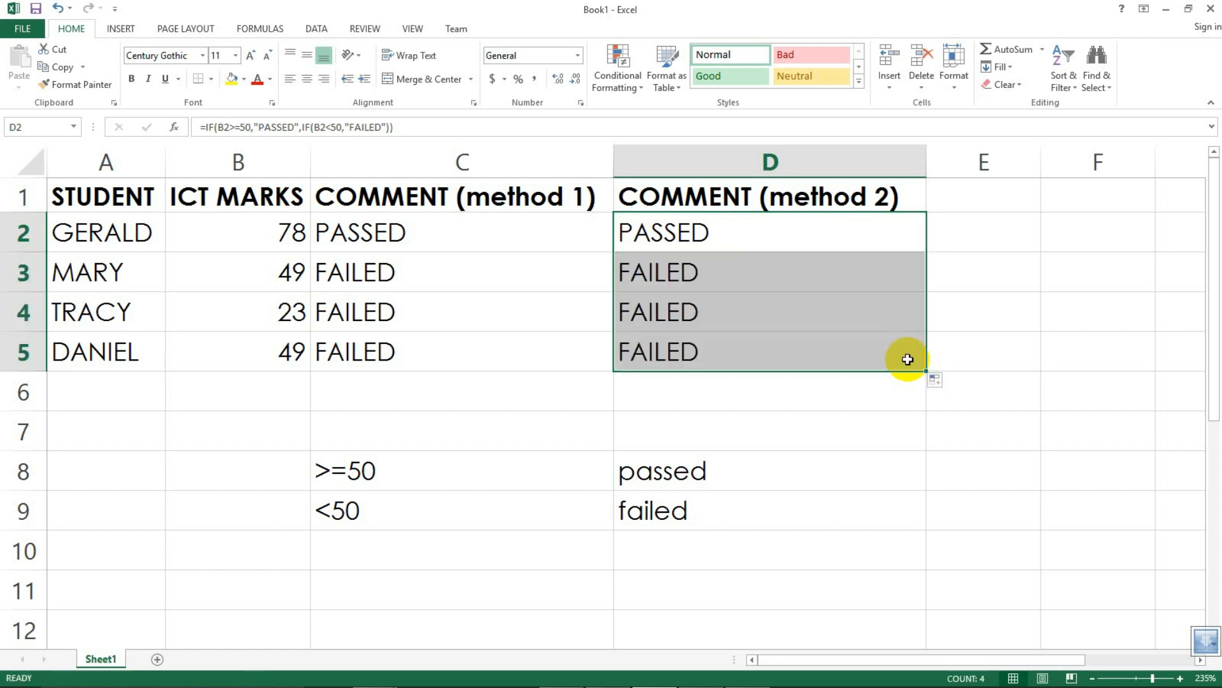
Step: Check the copied formulas in D3 to D5 and review the completed comment table
click(732, 275)
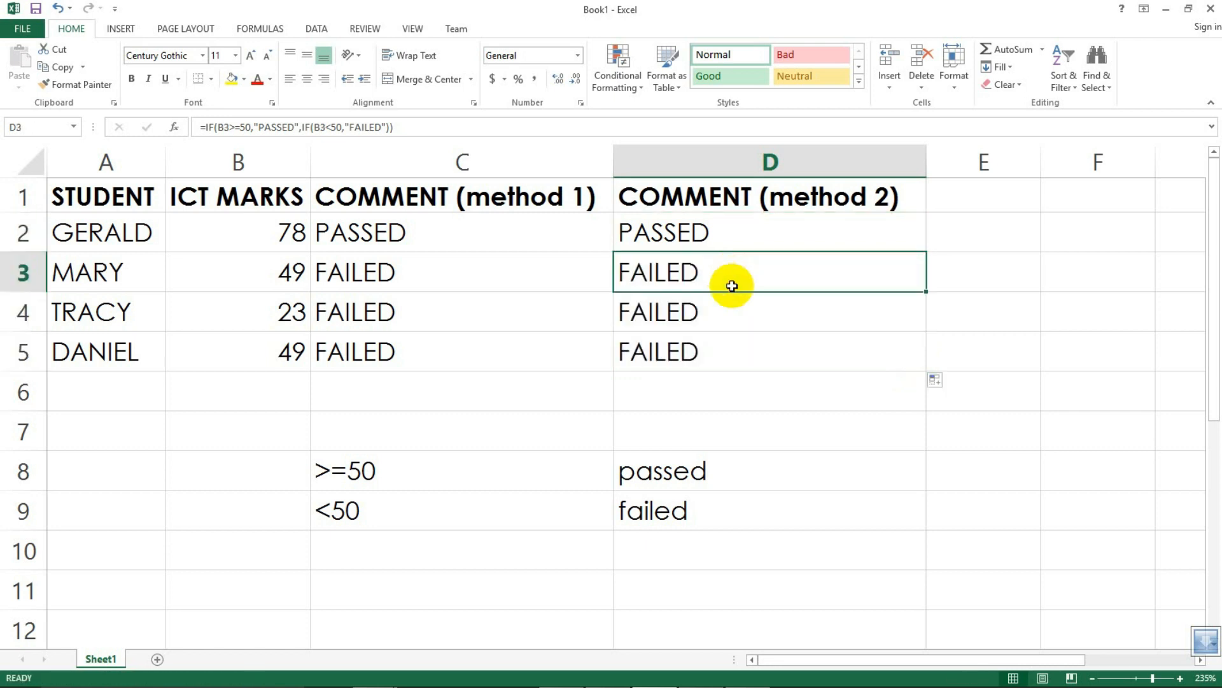
click(733, 319)
click(713, 358)
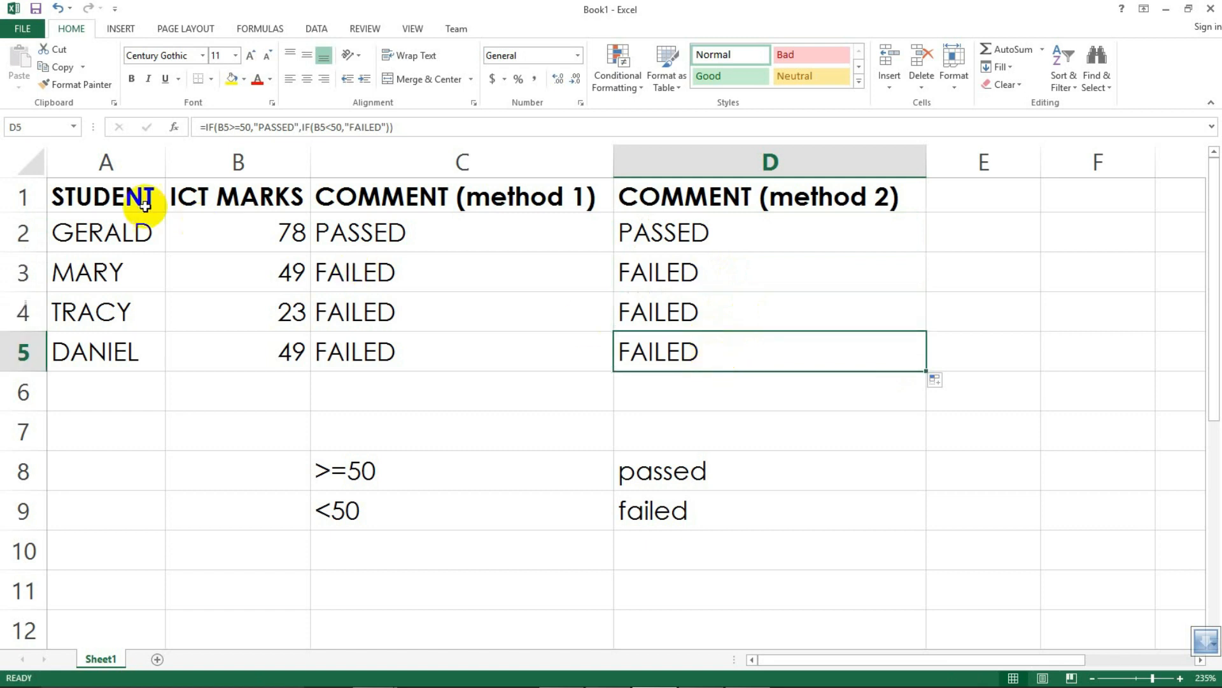
drag(49, 185, 770, 361)
click(539, 390)
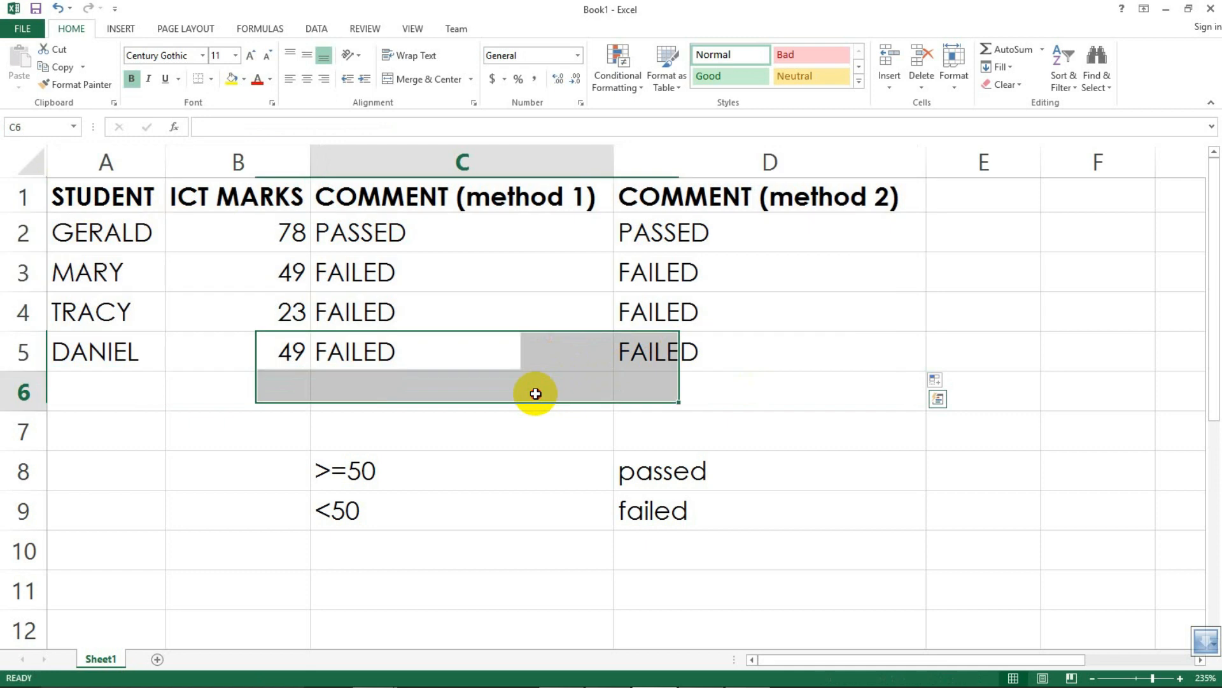
click(80, 197)
drag(774, 329, 781, 364)
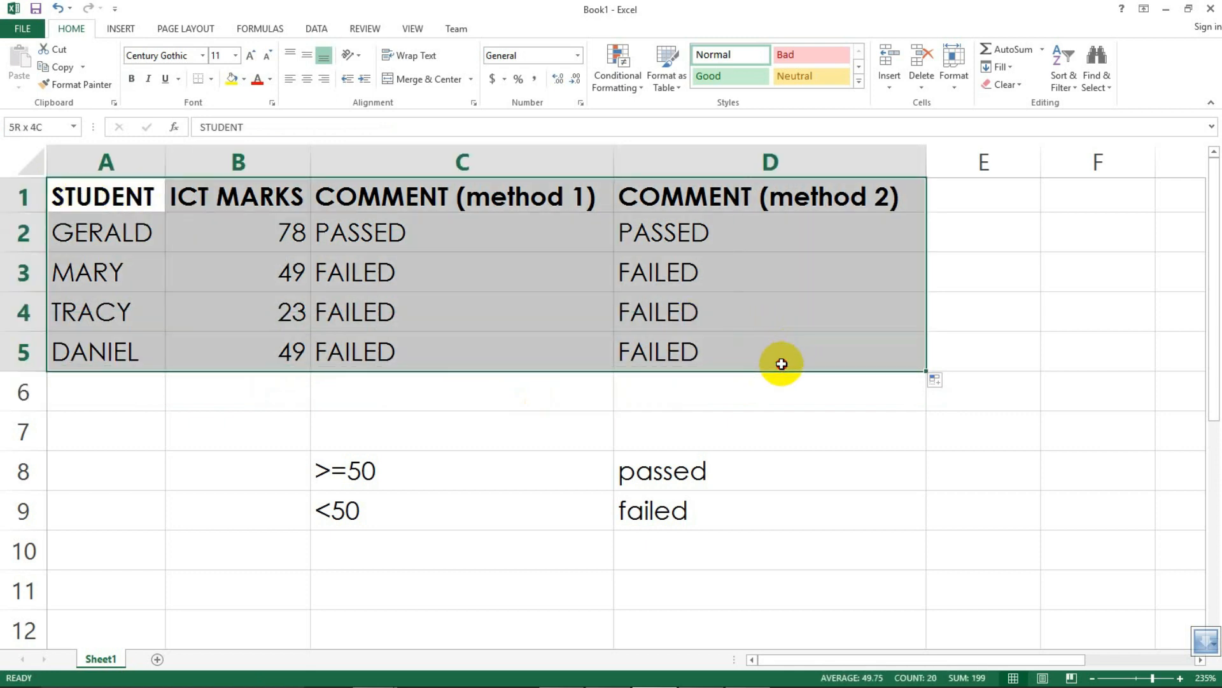
click(781, 398)
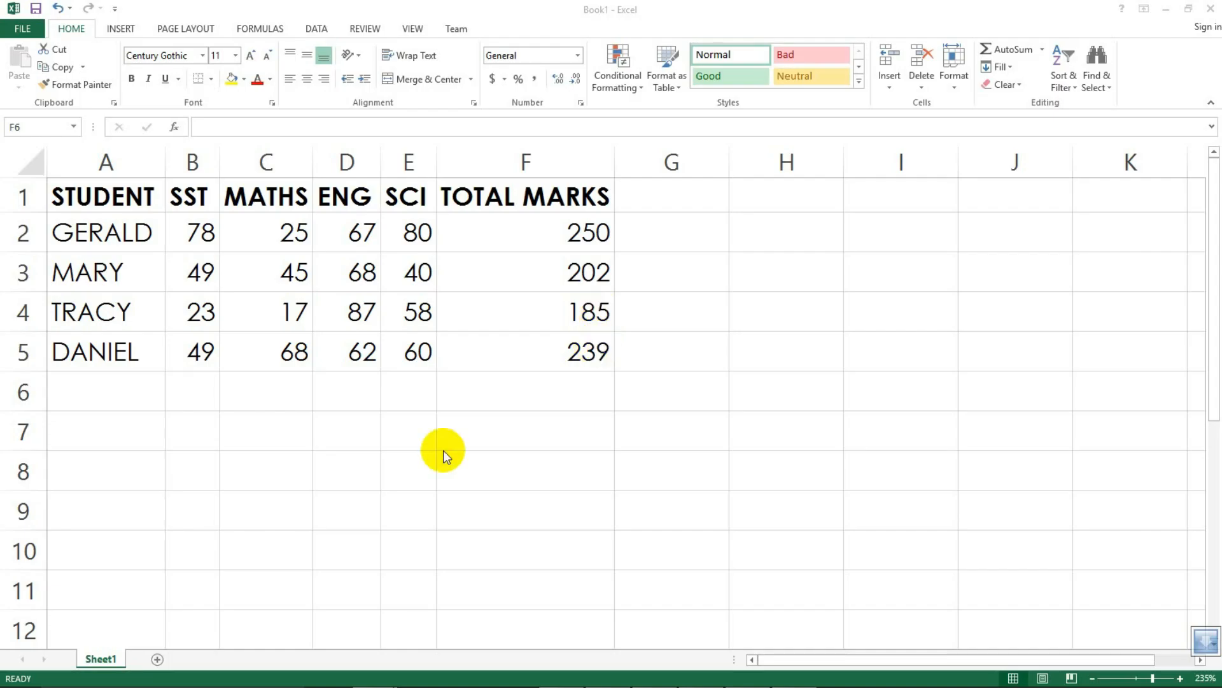
Step: On the marks sheet, add the heading POSITON in G1 next to TOTAL MARKS
click(465, 403)
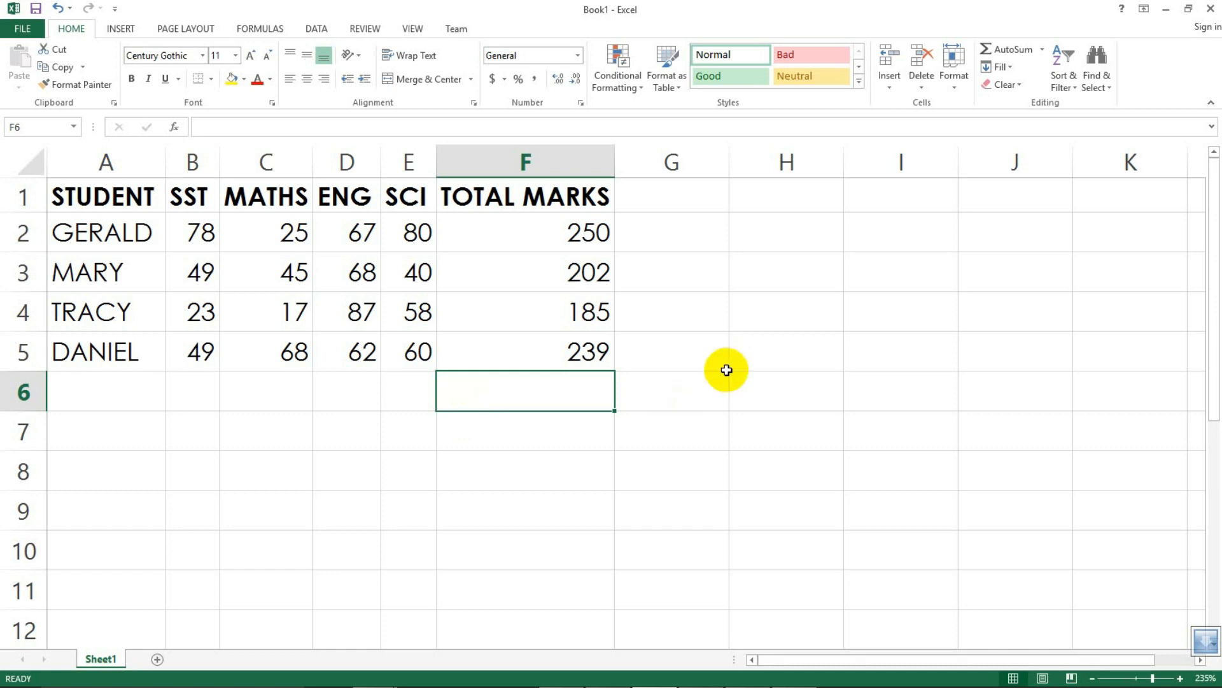
click(645, 196)
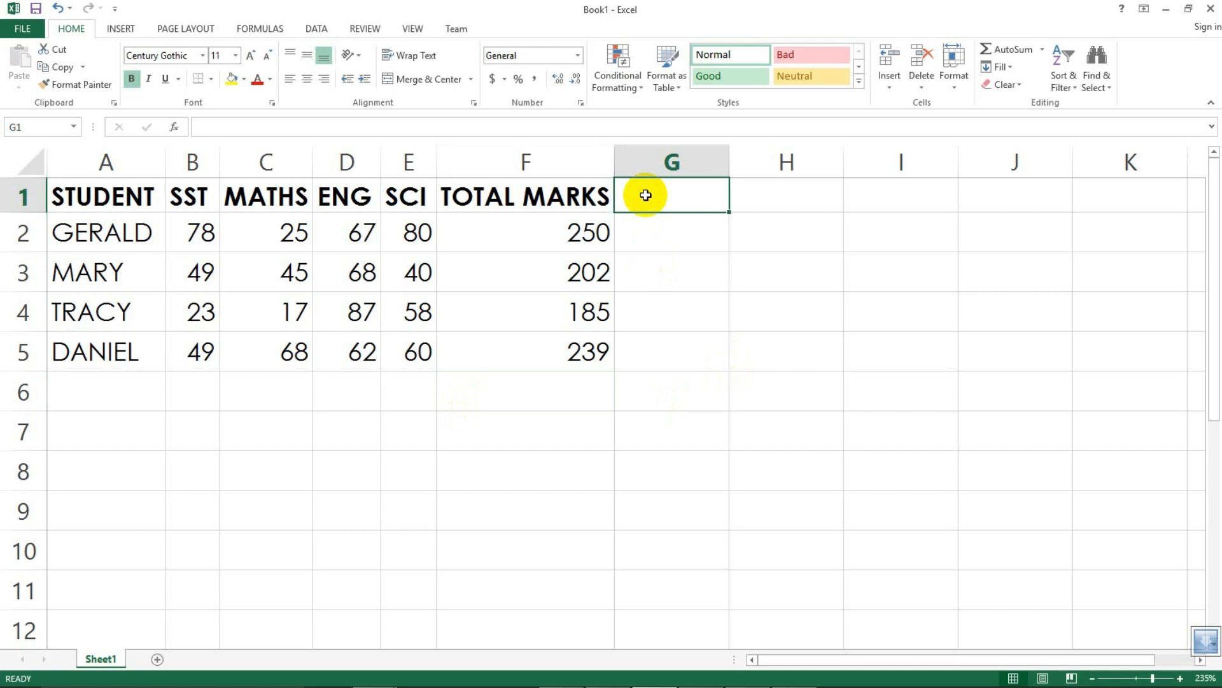
text(POSITON)
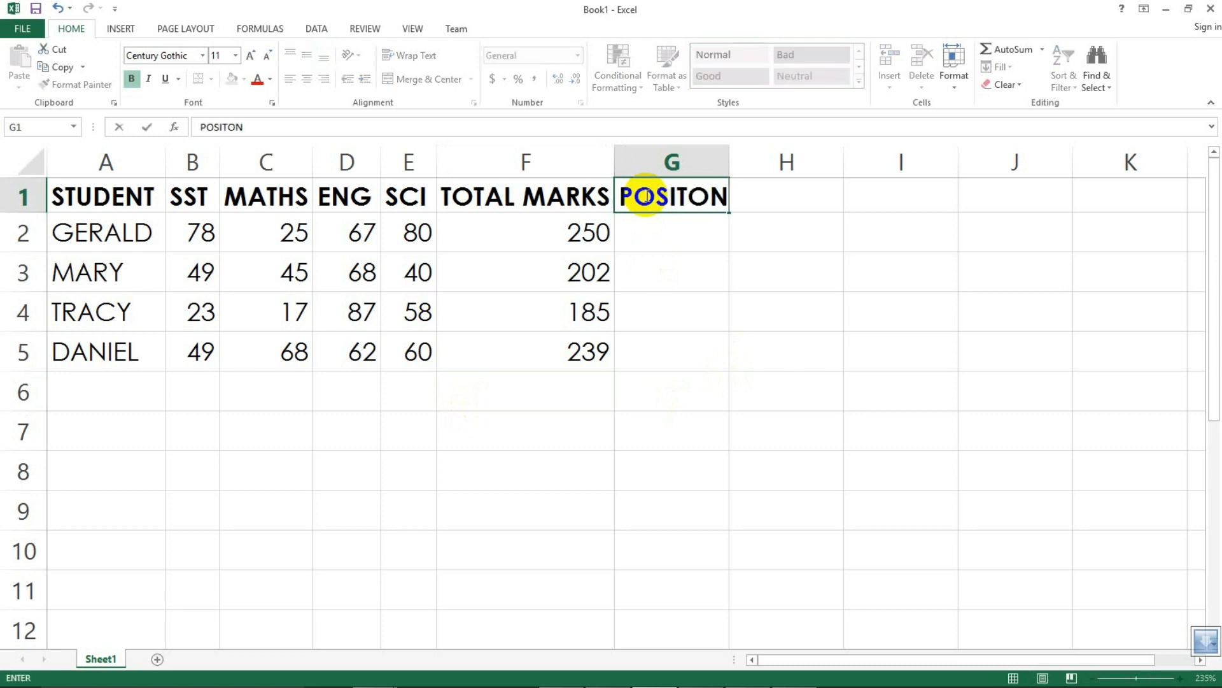
Step: Widen column G slightly and enter =RANK(F2,F2:F5,0) in G2 to rank the total marks in descending order
click(672, 238)
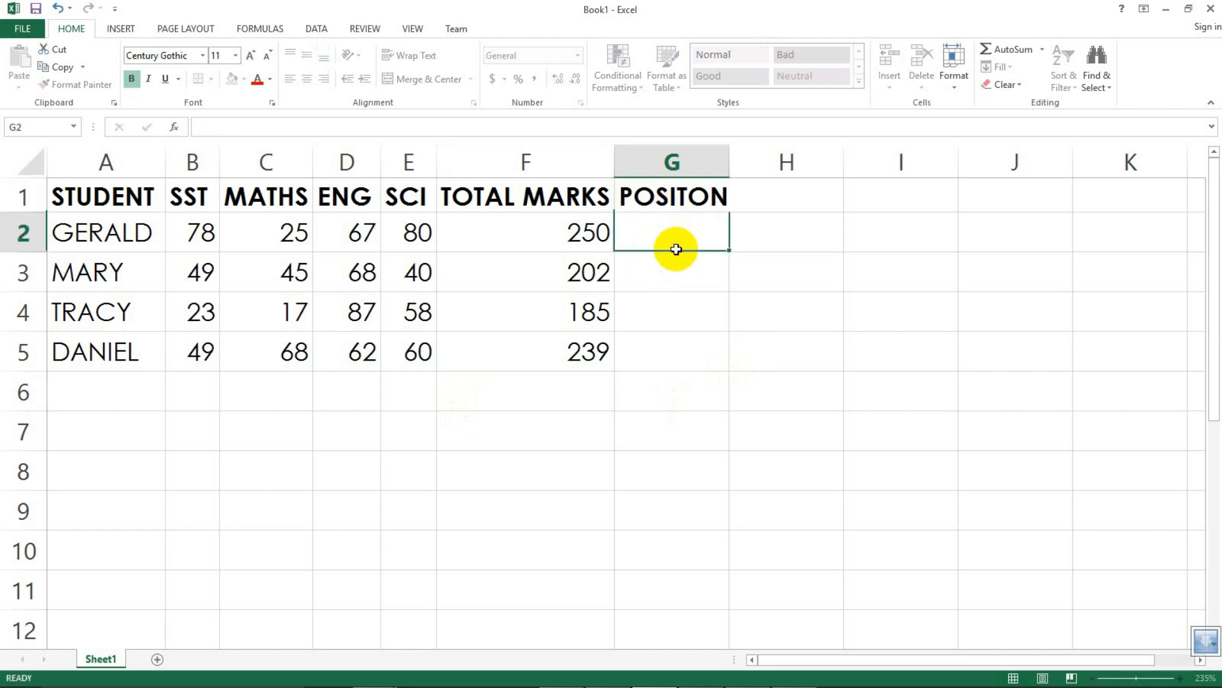
drag(729, 154, 744, 157)
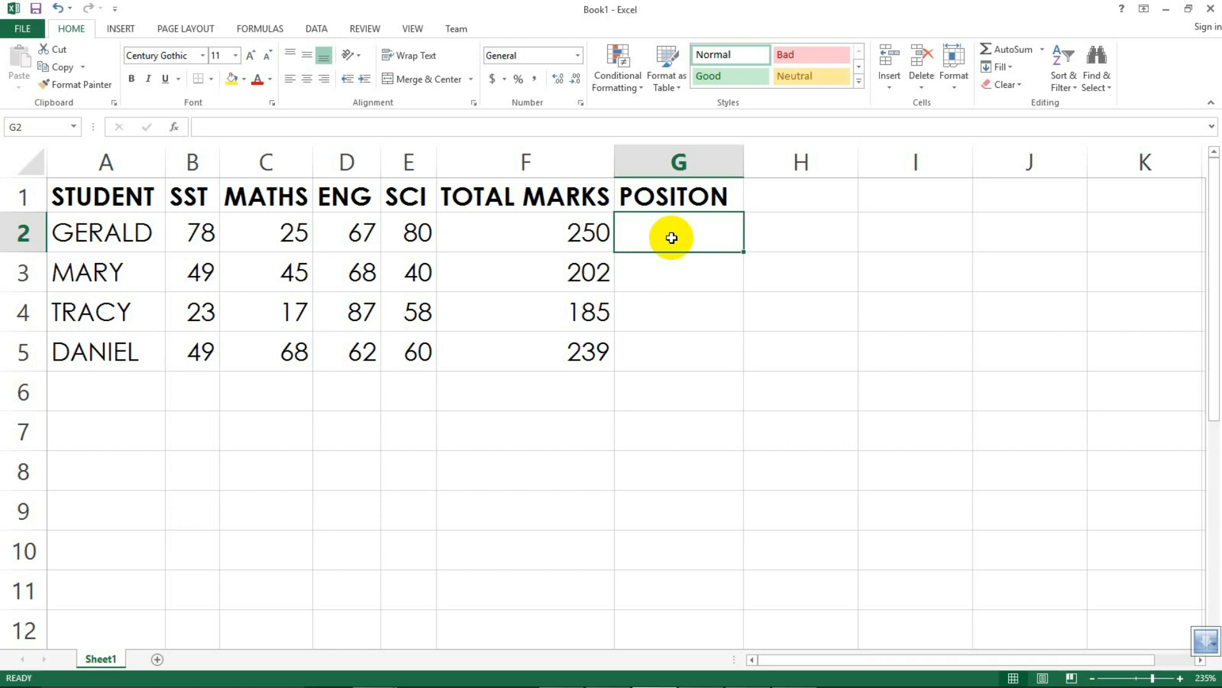
text(=)
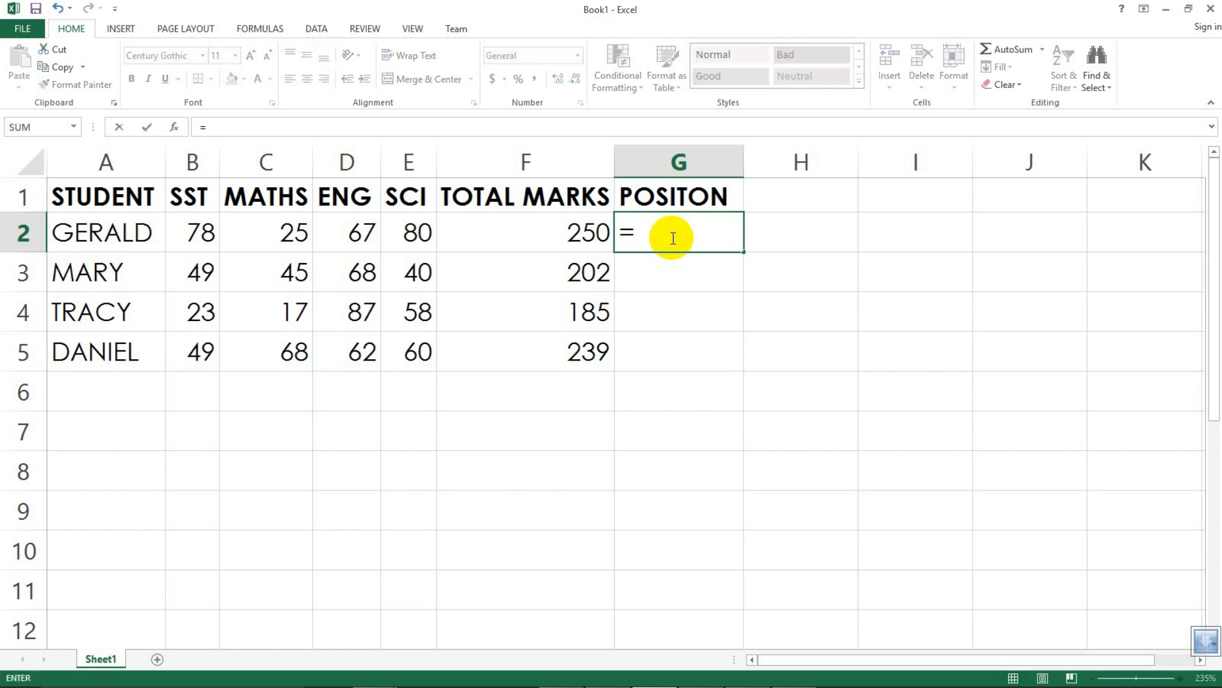
text(RANL)
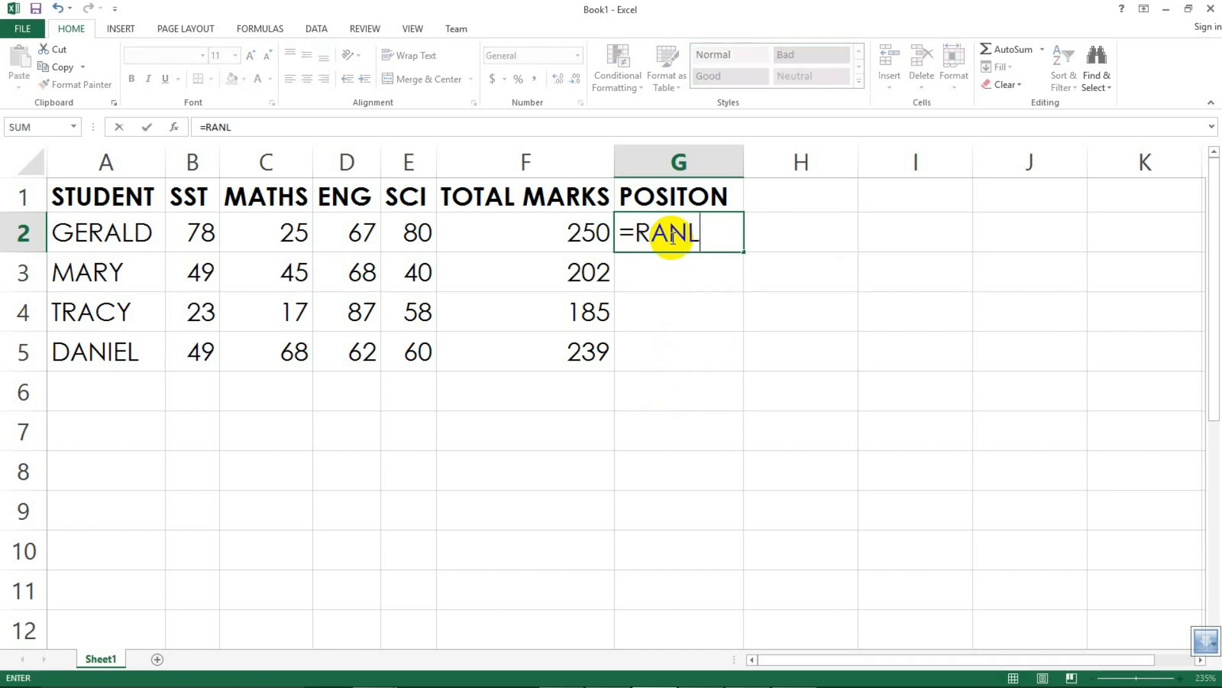
key(BackSpace)
text(K)
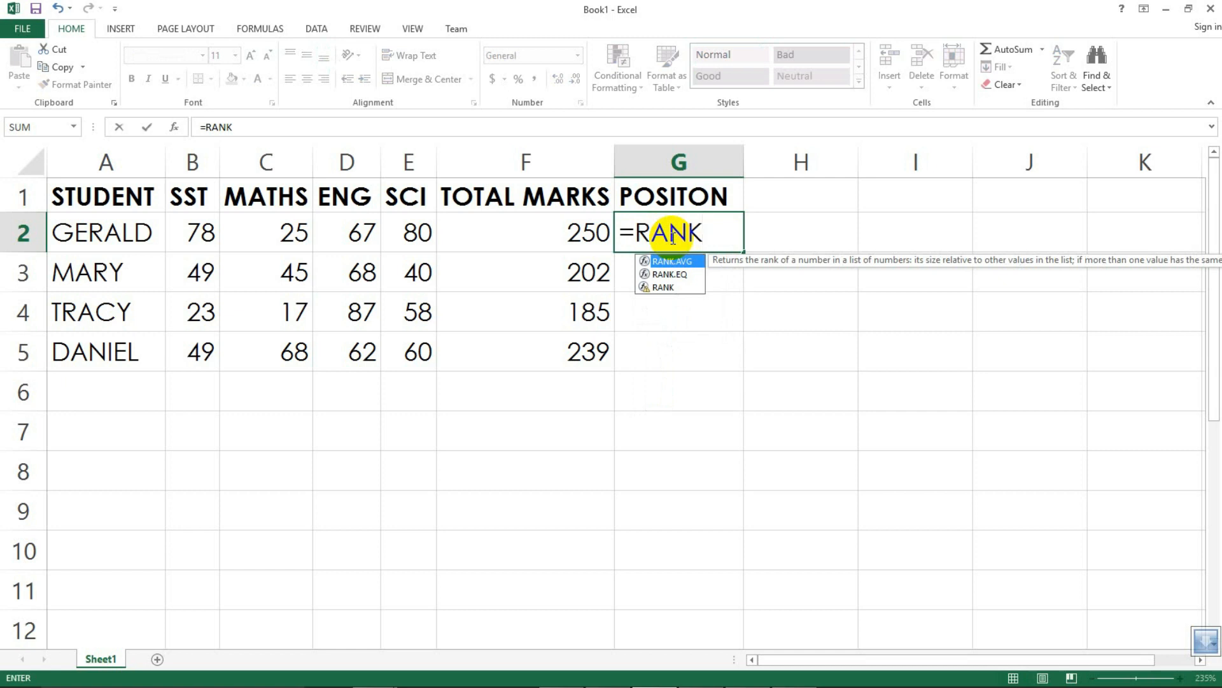
text(()
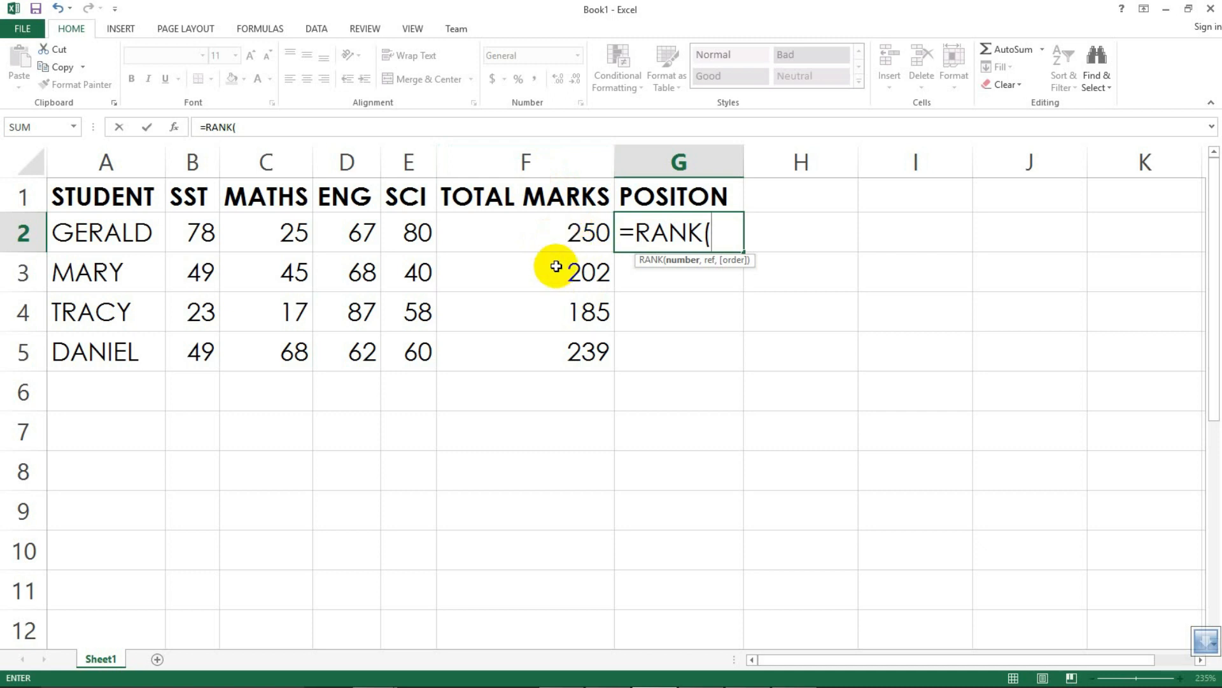
click(549, 230)
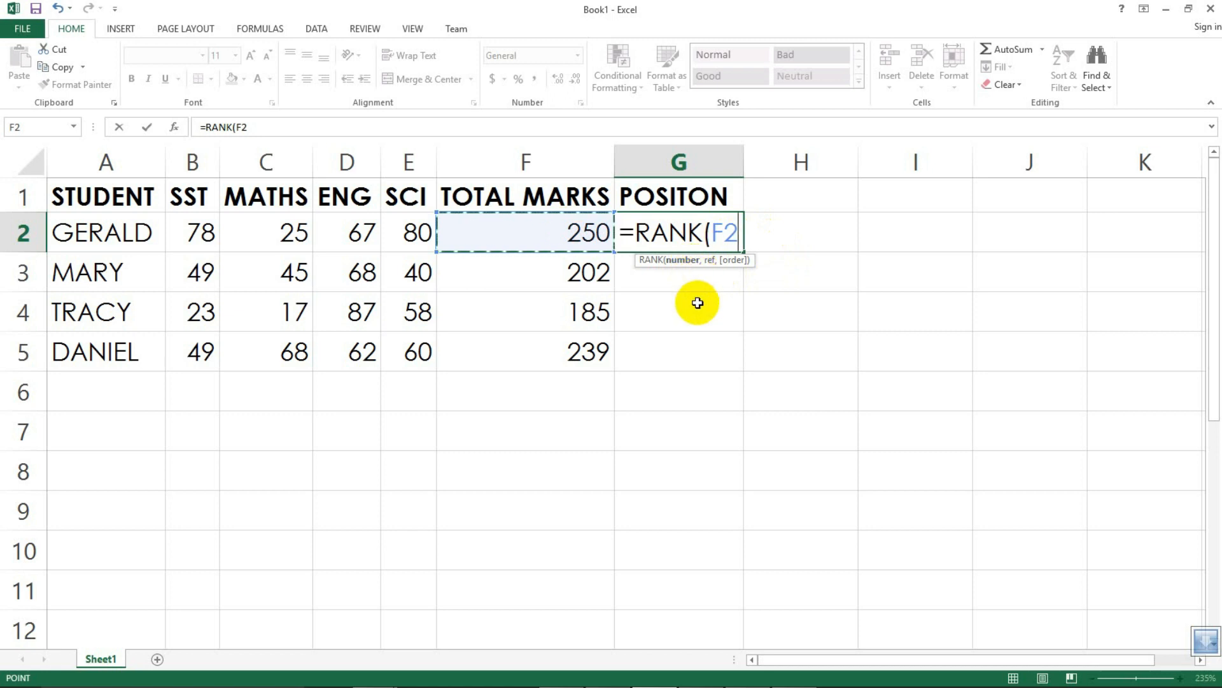
text(,)
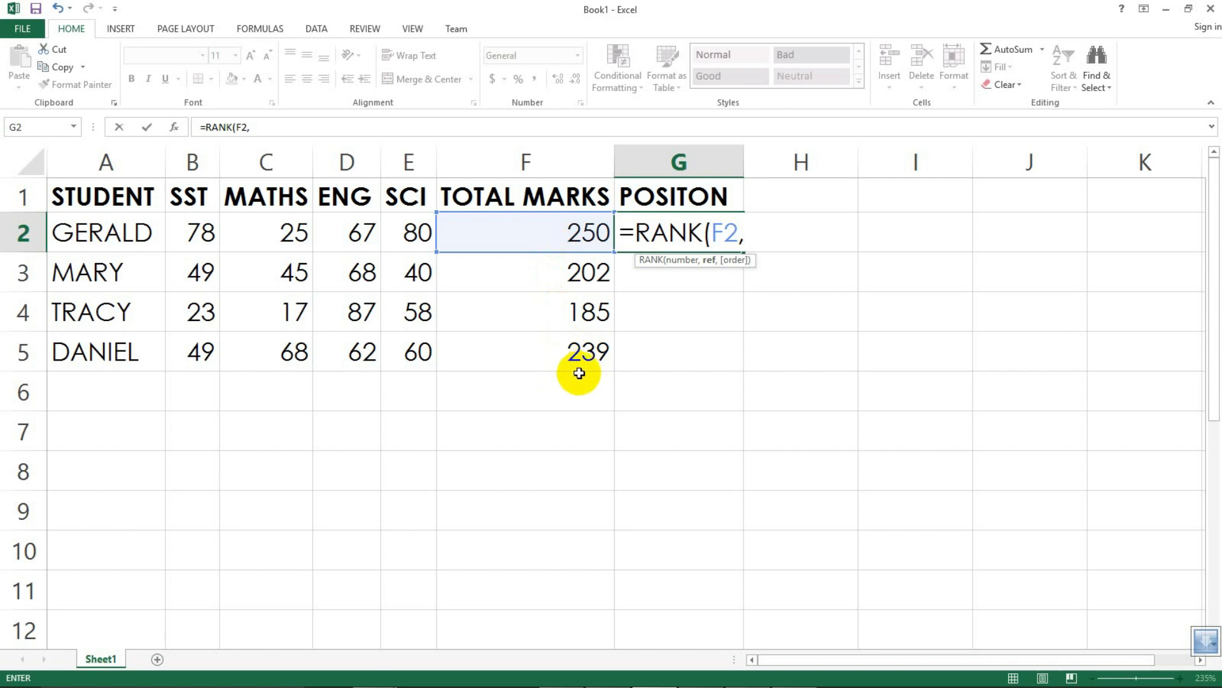
click(525, 227)
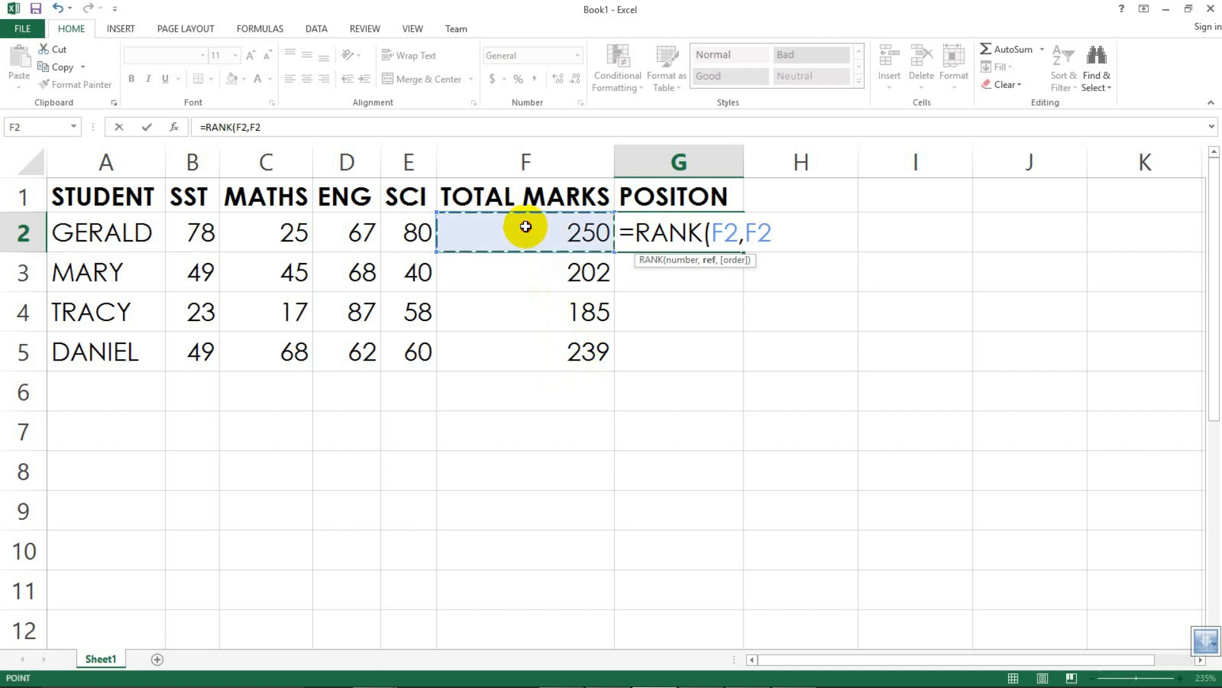
drag(528, 242, 540, 337)
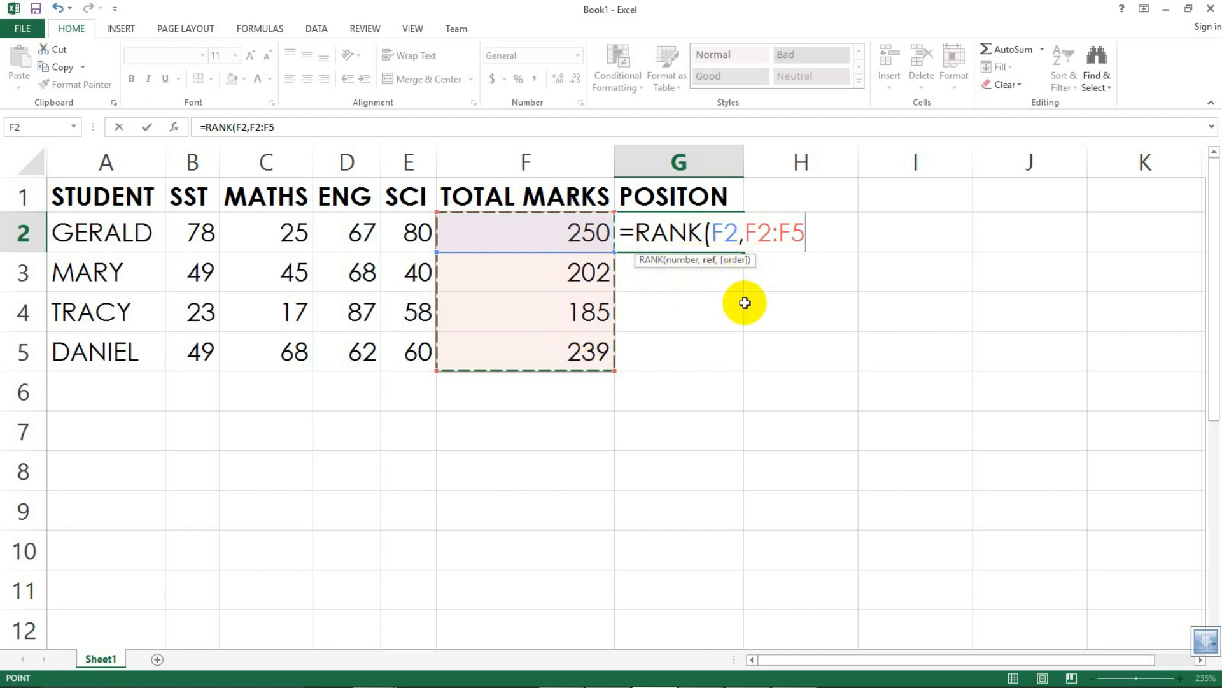
text(,)
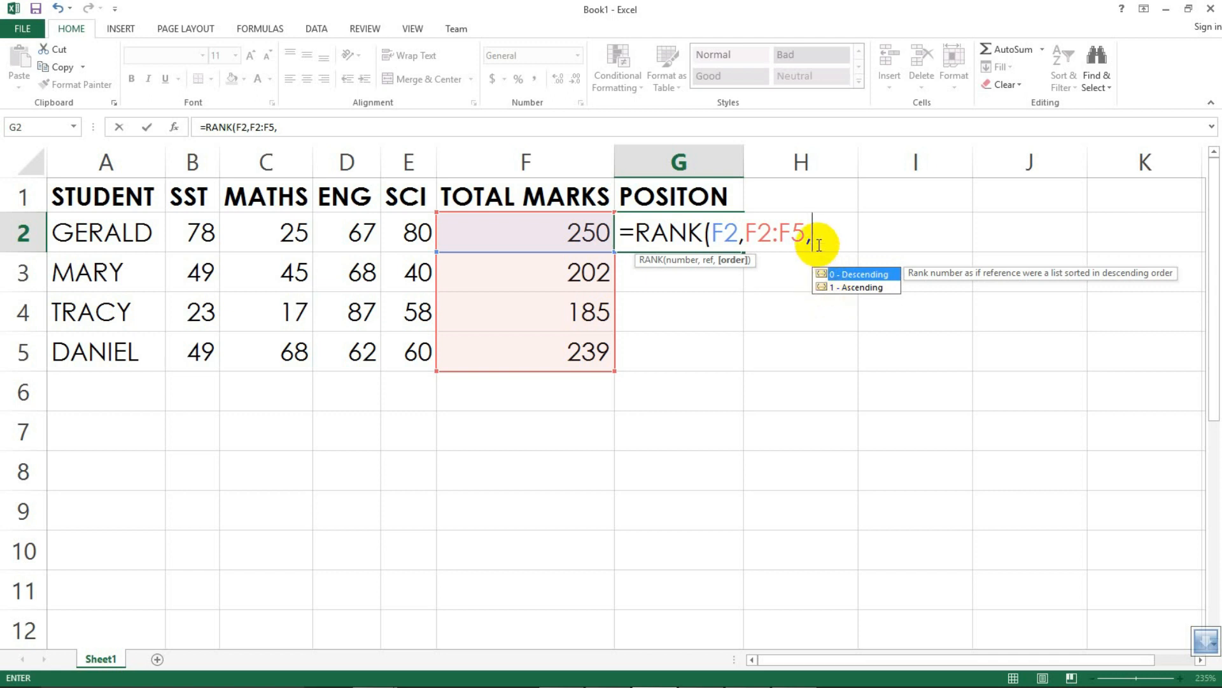
text(0))
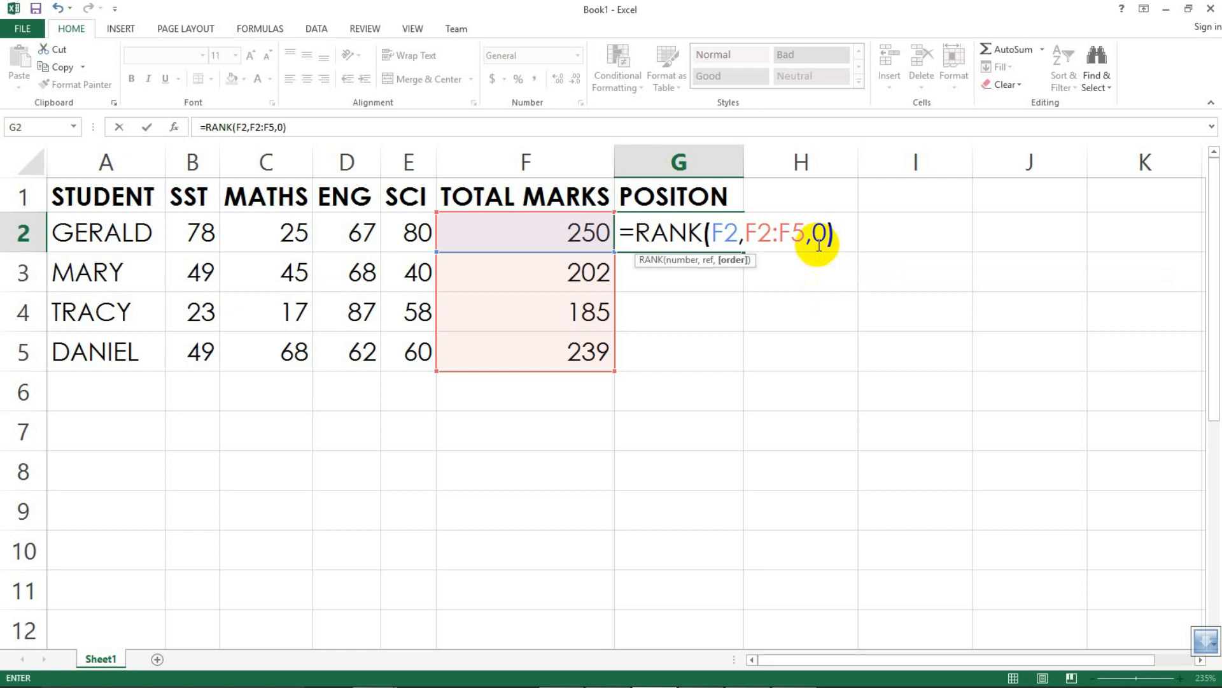
key(Return)
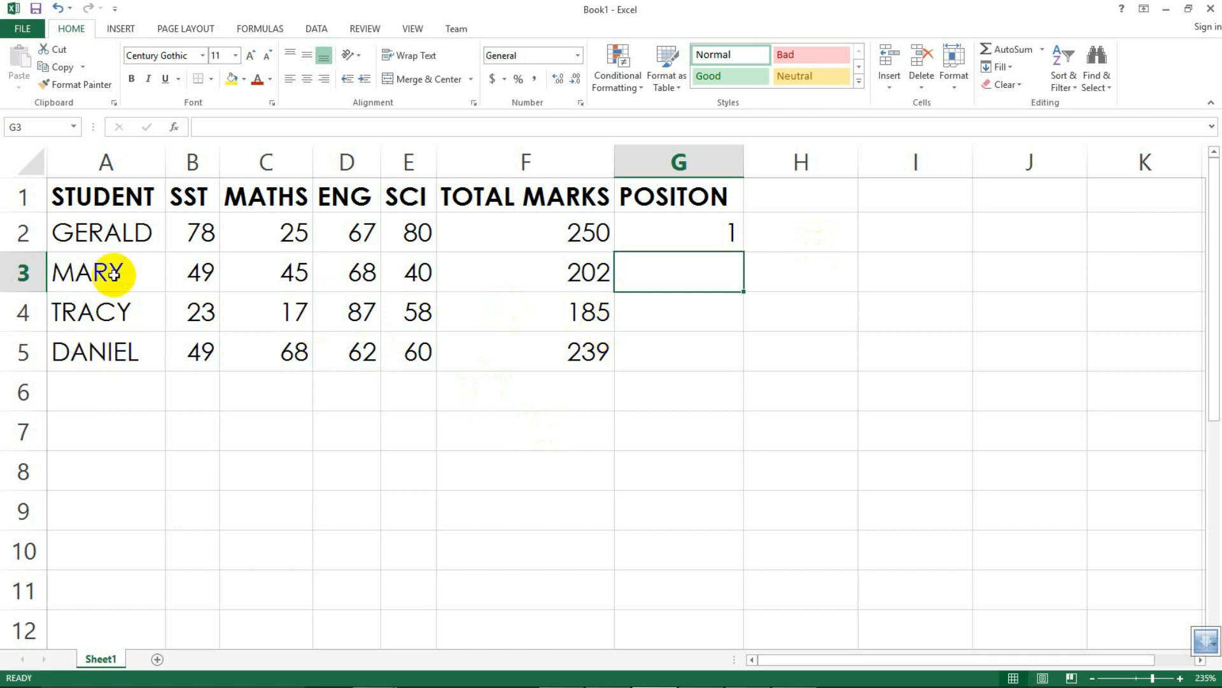
Step: Fill the RANK formula from G2 down to G5
click(704, 235)
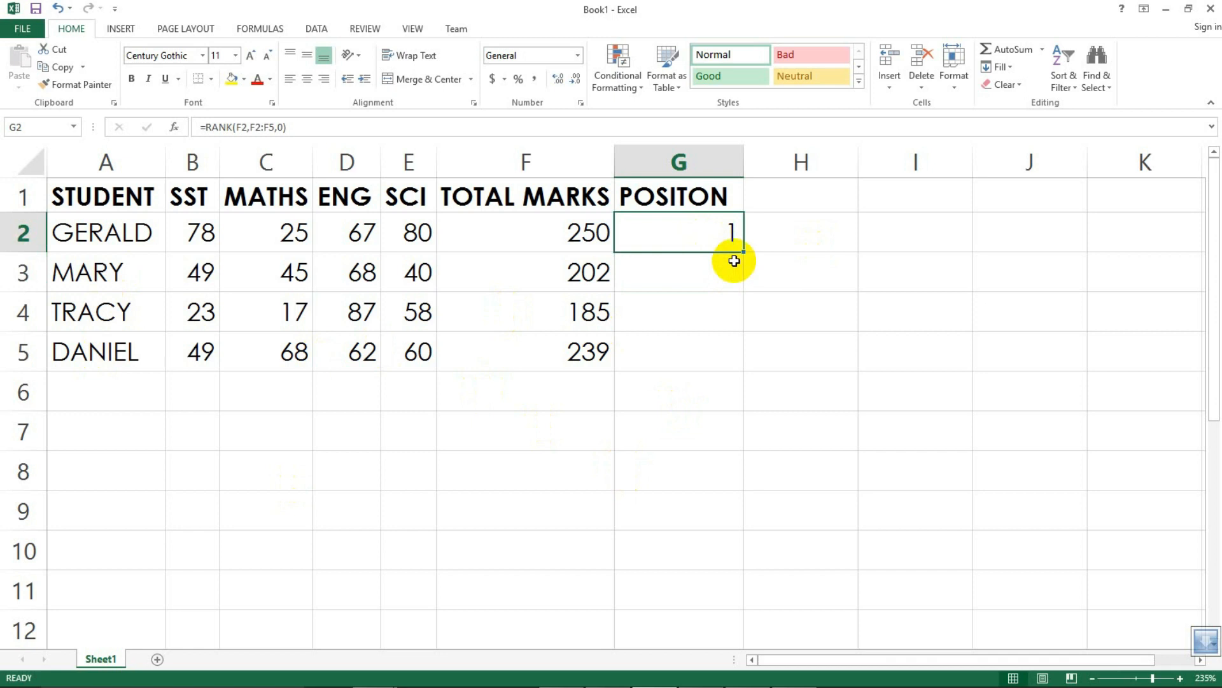
drag(744, 251, 720, 355)
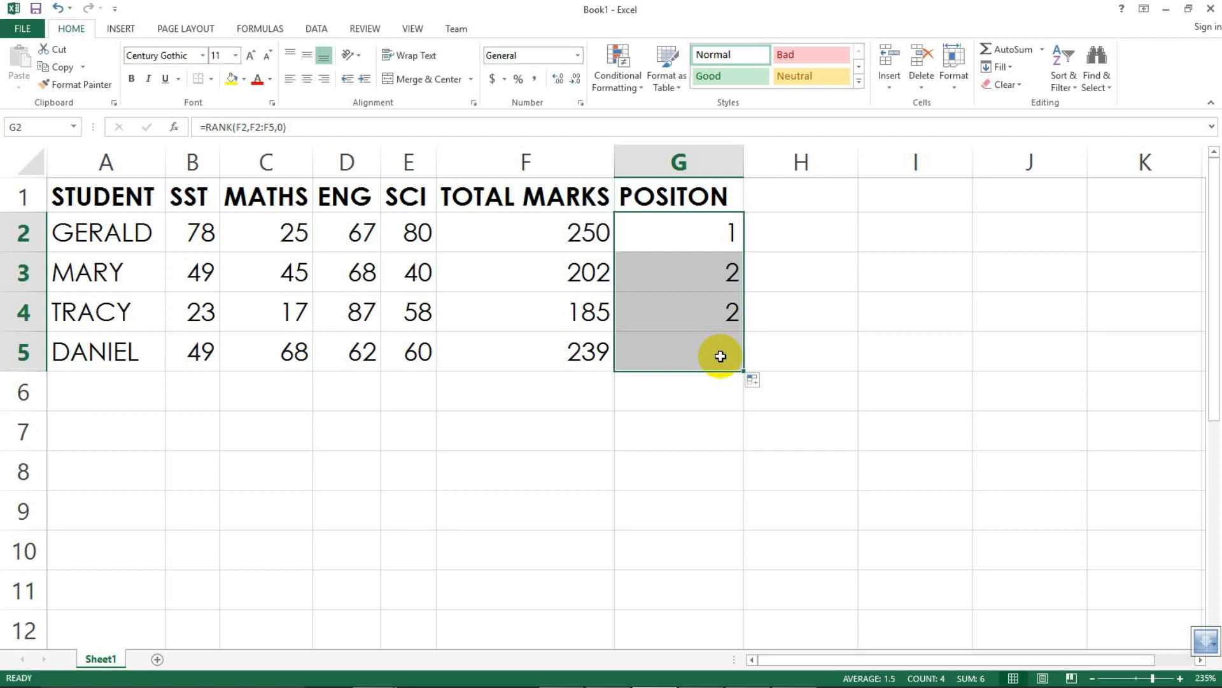
click(692, 405)
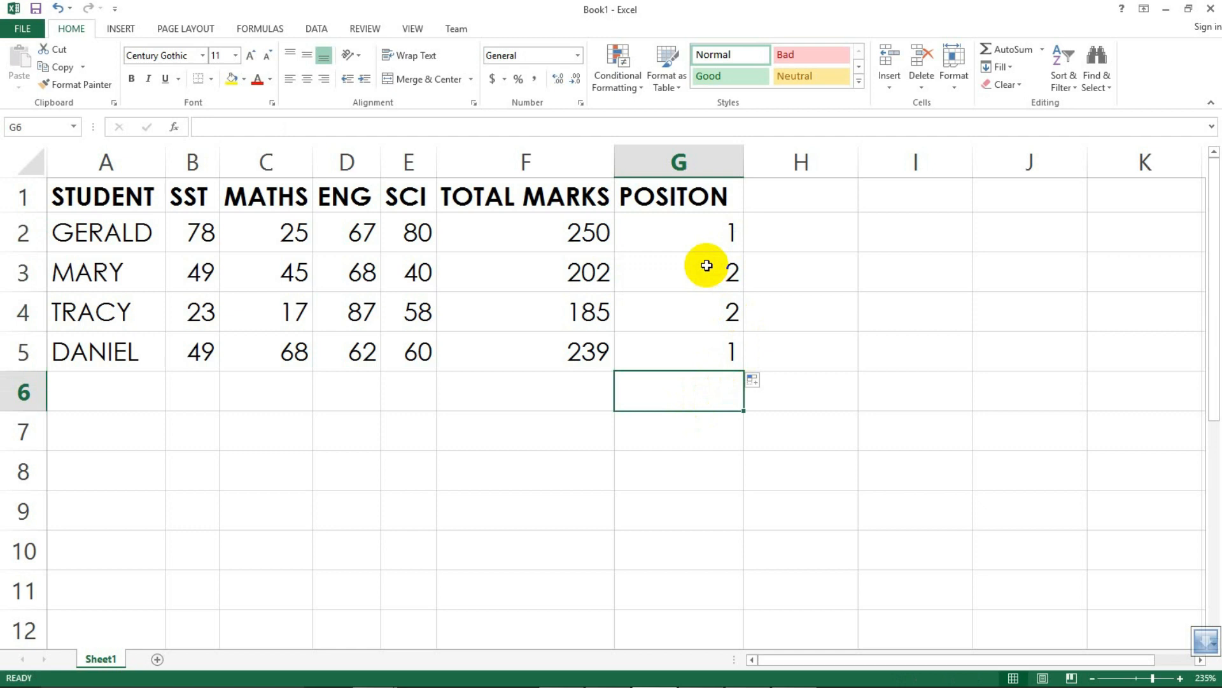
Step: Compare the positions in G2:G5 with the total marks in F2:F5, checking each total's formula
click(708, 233)
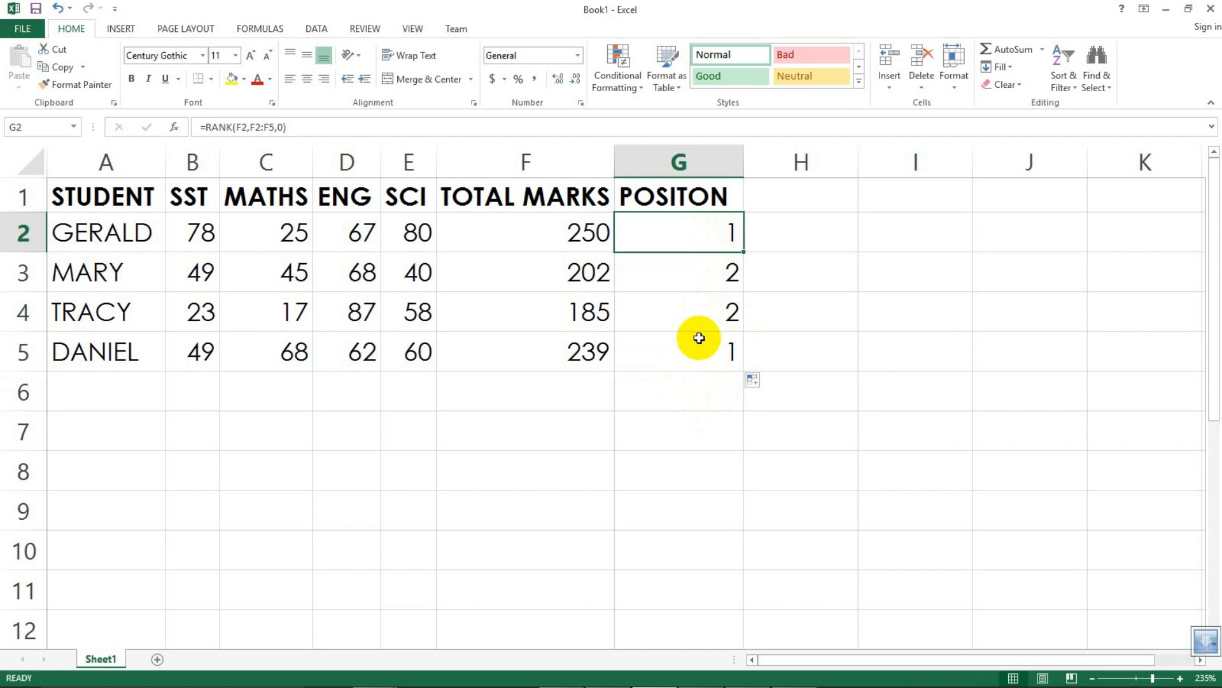
drag(712, 269, 705, 302)
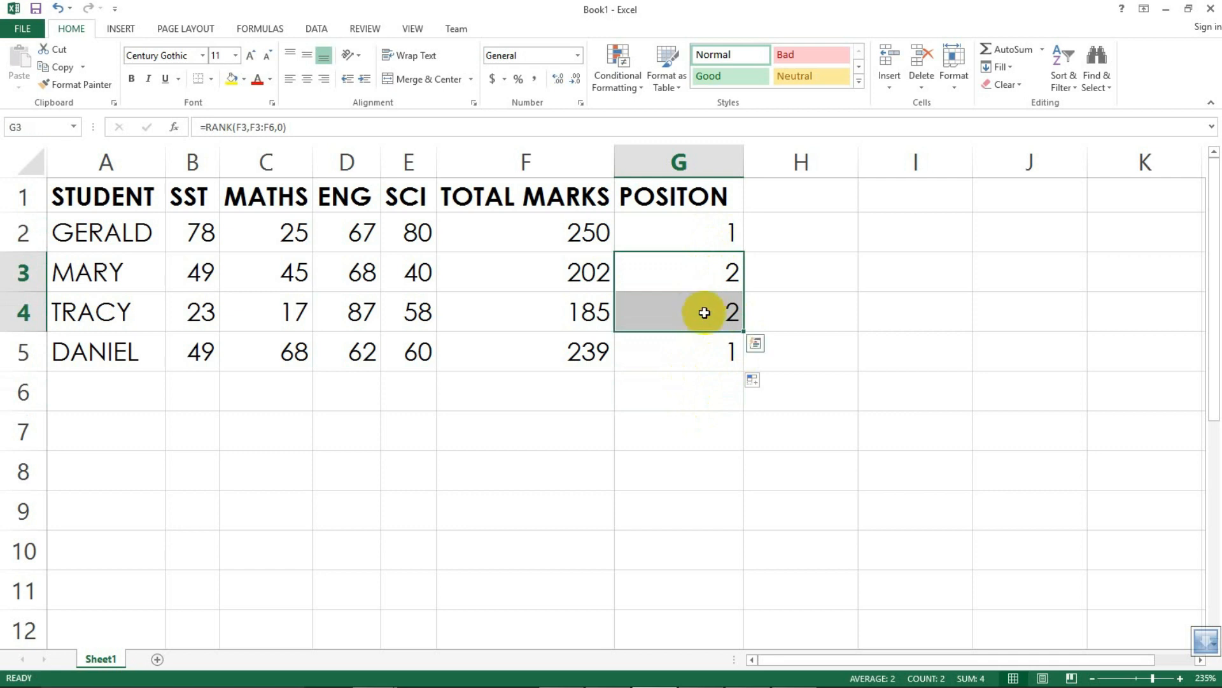
click(560, 275)
click(560, 318)
click(554, 276)
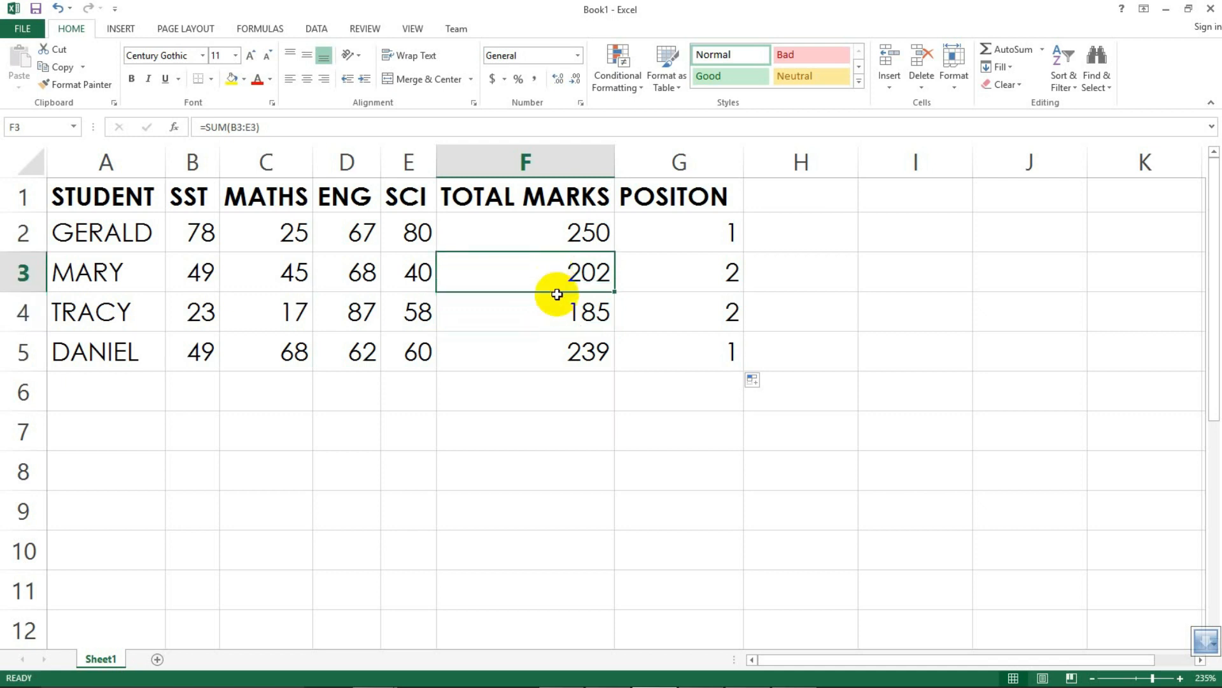
click(560, 308)
click(555, 283)
click(560, 308)
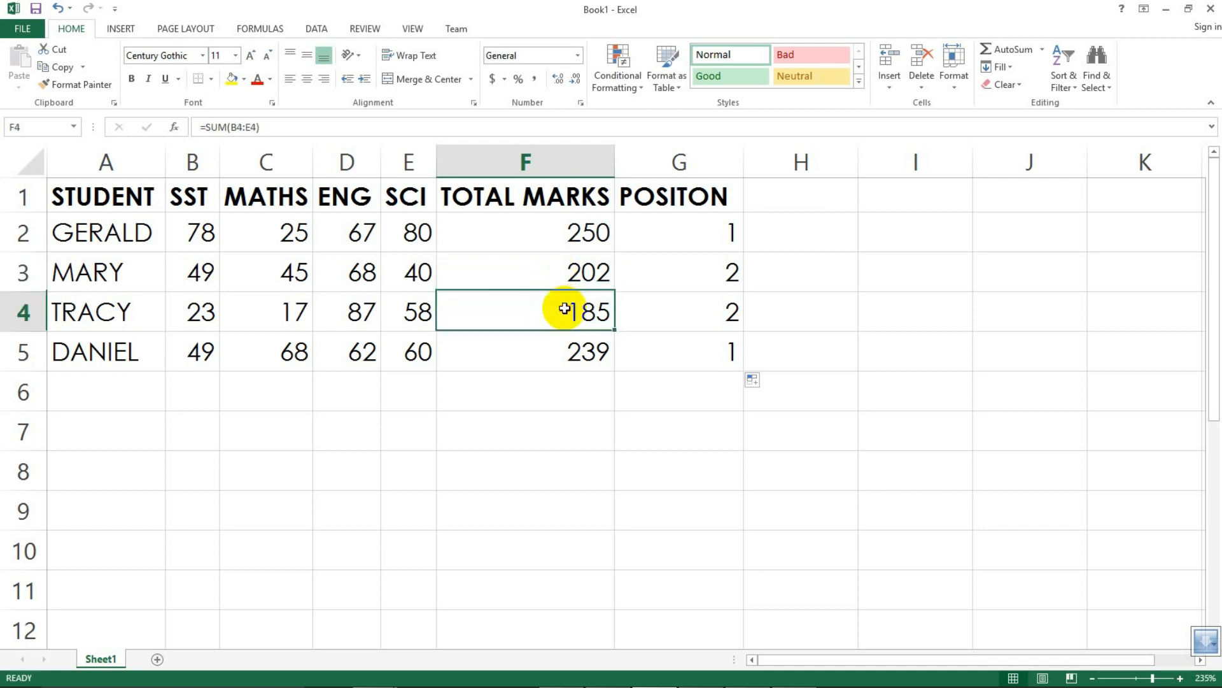
click(549, 270)
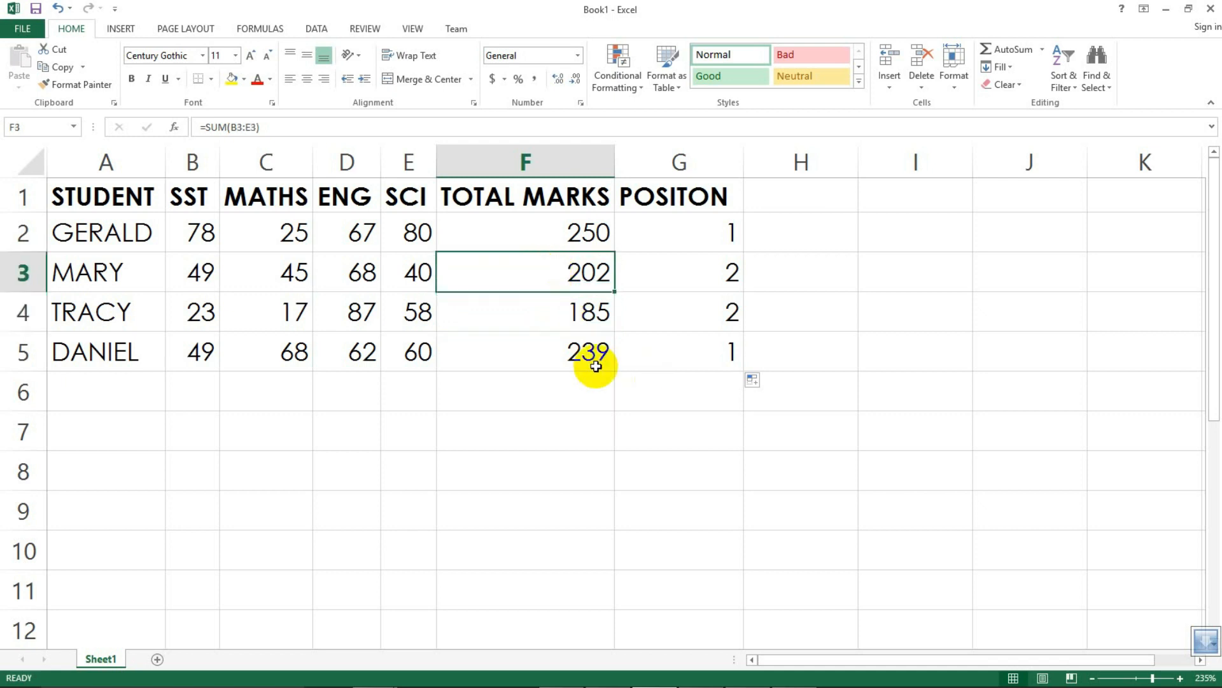
click(569, 352)
click(565, 240)
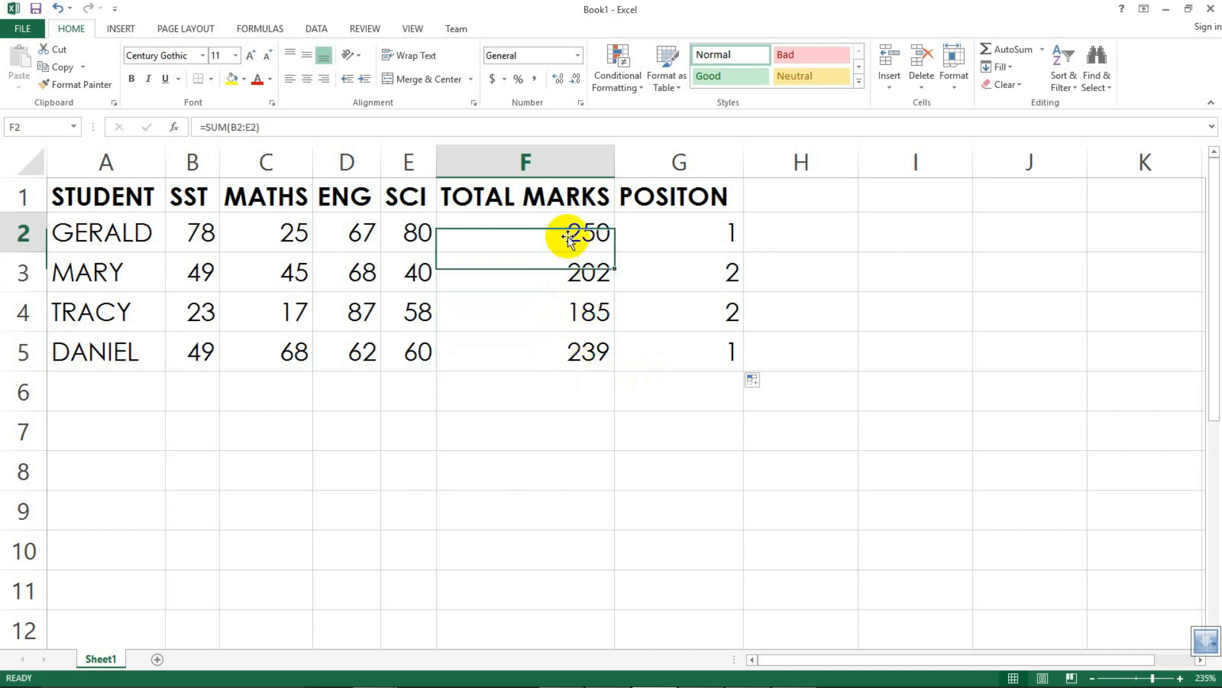
click(591, 348)
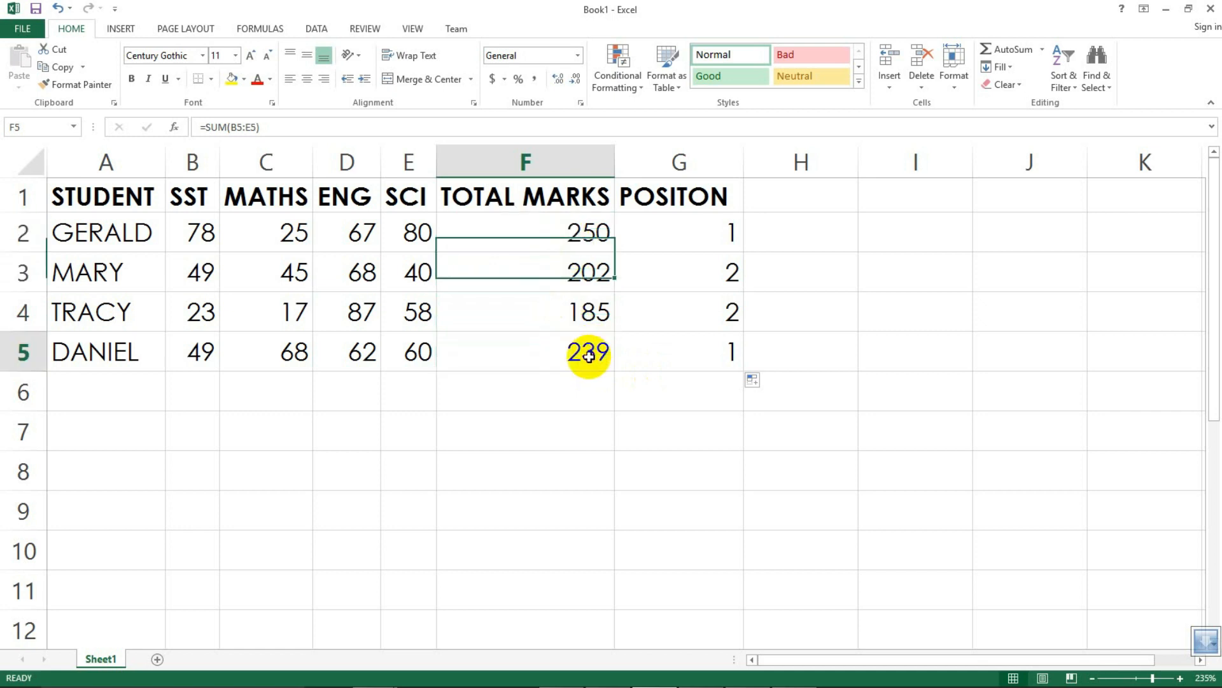
click(586, 233)
click(595, 355)
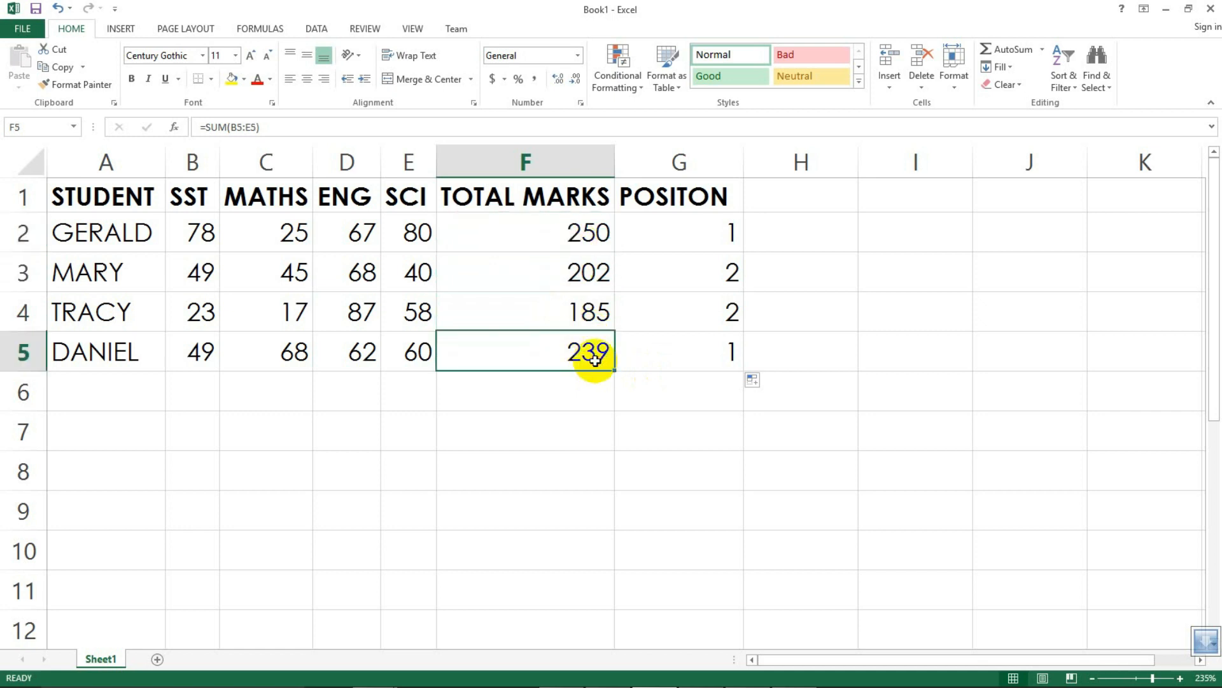
click(708, 271)
drag(711, 276, 709, 344)
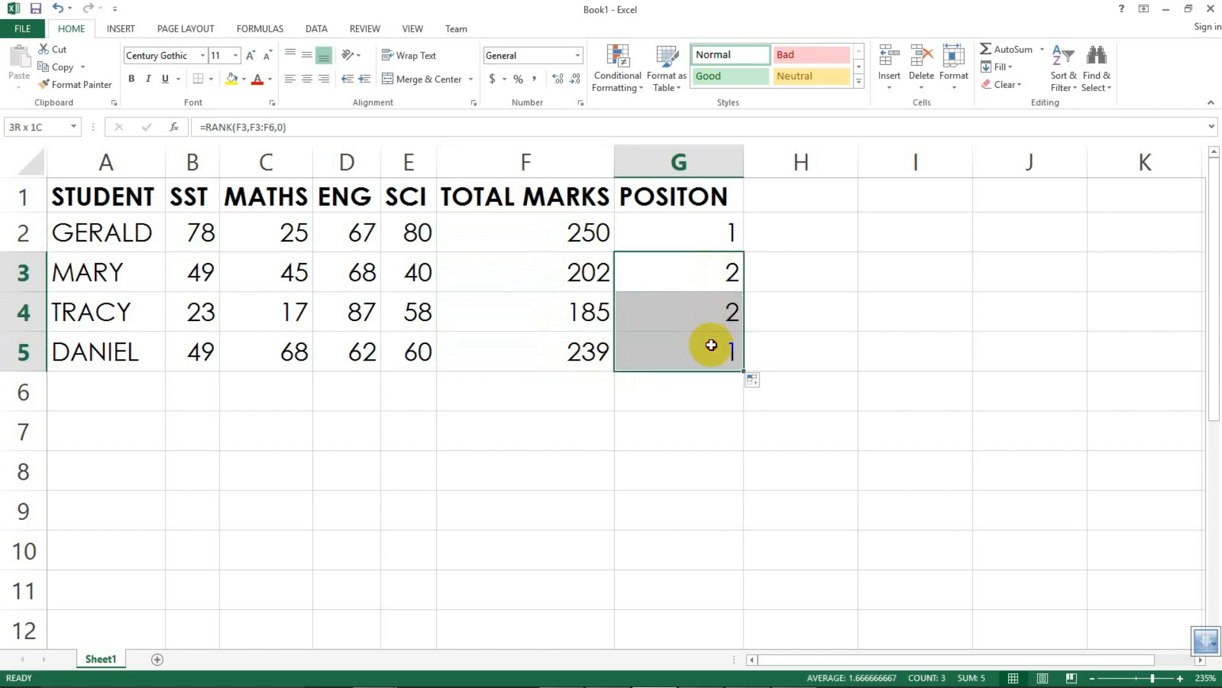
Step: Open the RANK formula in G2 for editing and examine its number, reference range and order arguments
click(664, 228)
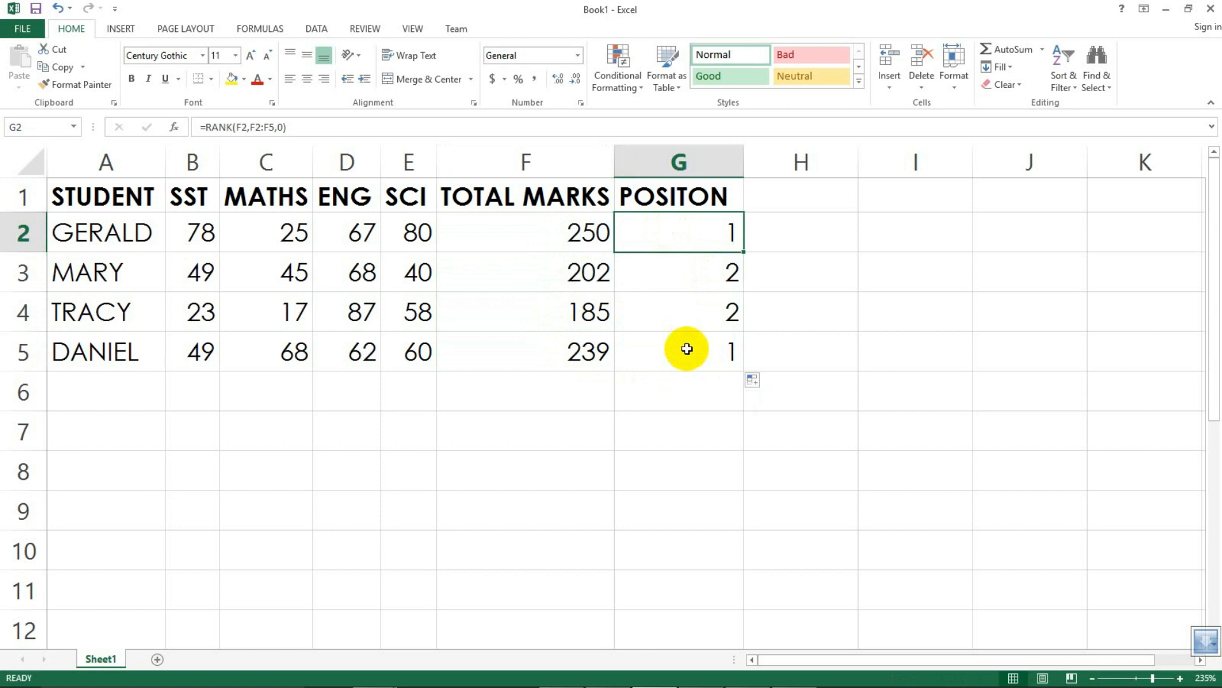
double_click(693, 234)
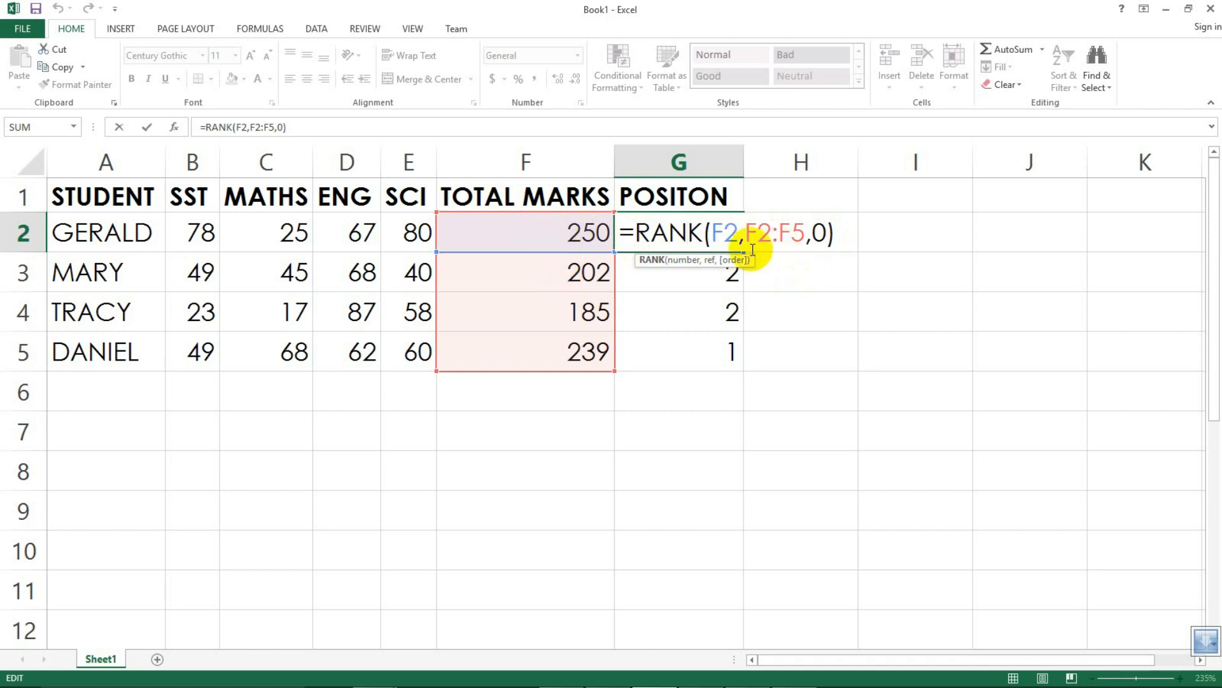
drag(748, 232, 777, 233)
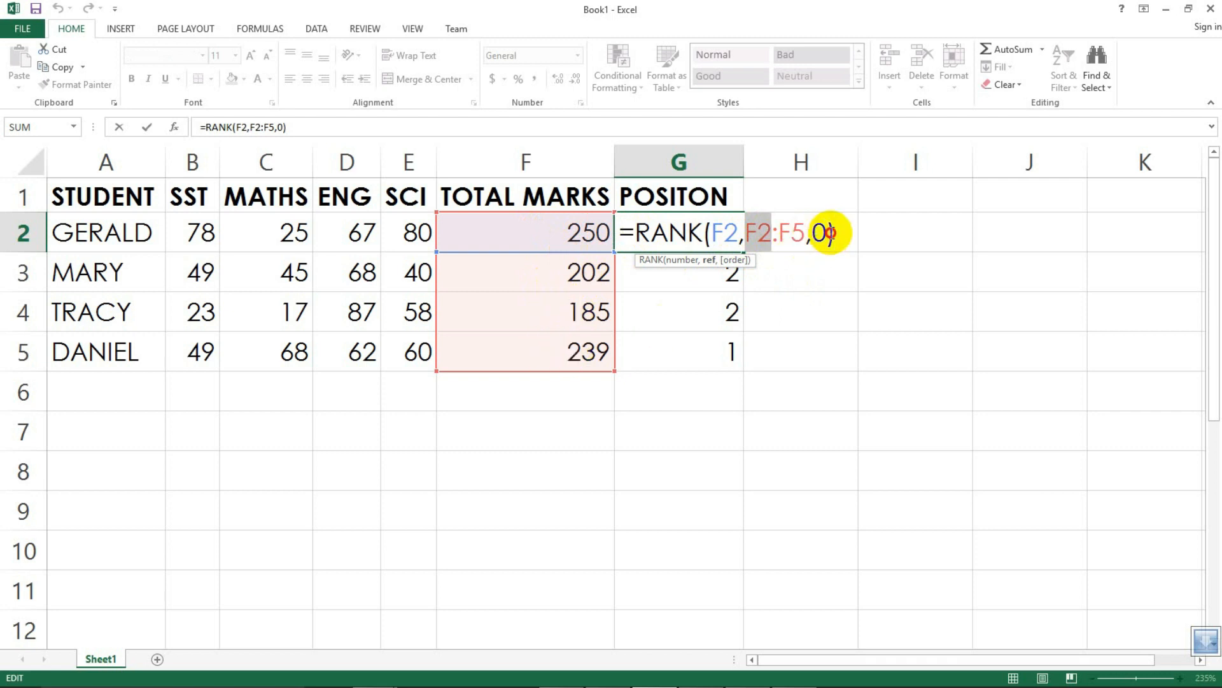
click(834, 233)
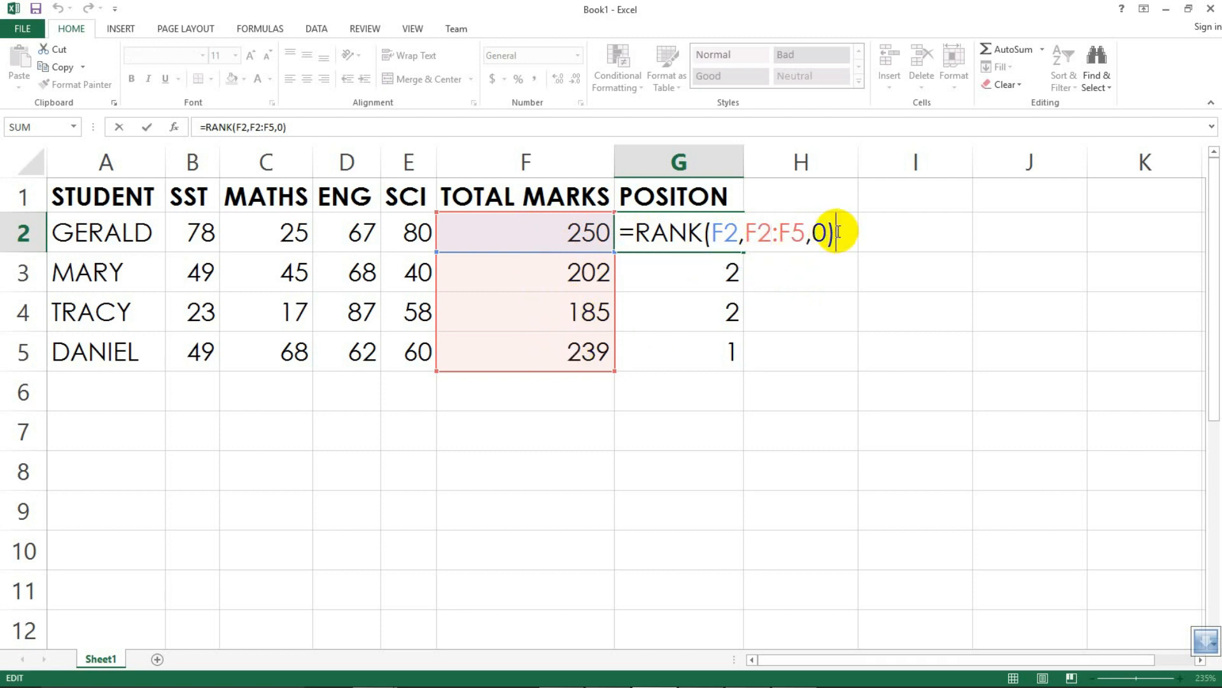
key(Return)
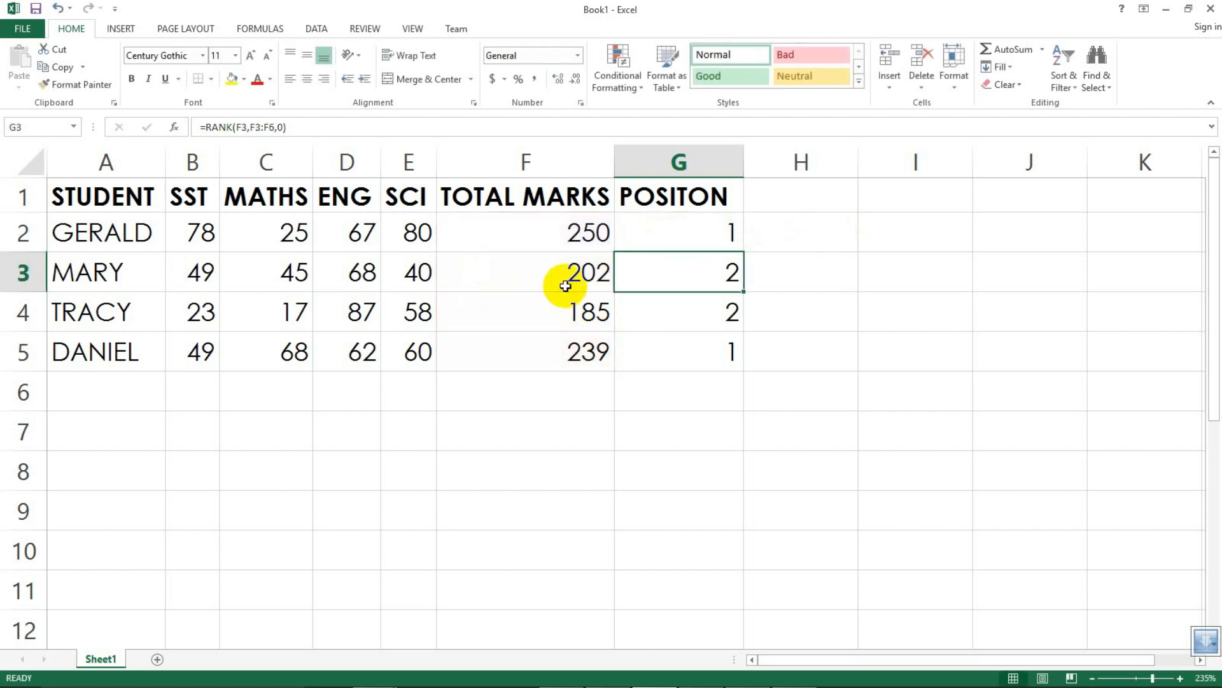
Step: Open the RANK formulas in G3 and G4 for editing to examine how their number and range references shifted
double_click(700, 274)
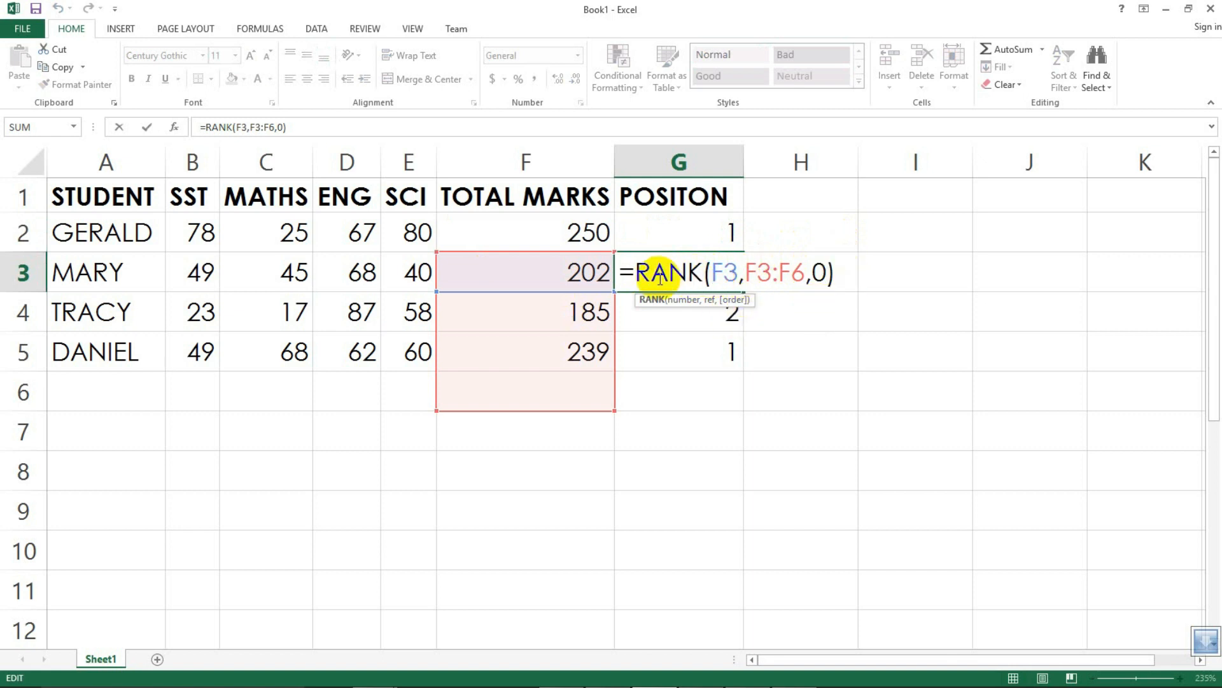
drag(735, 273, 730, 273)
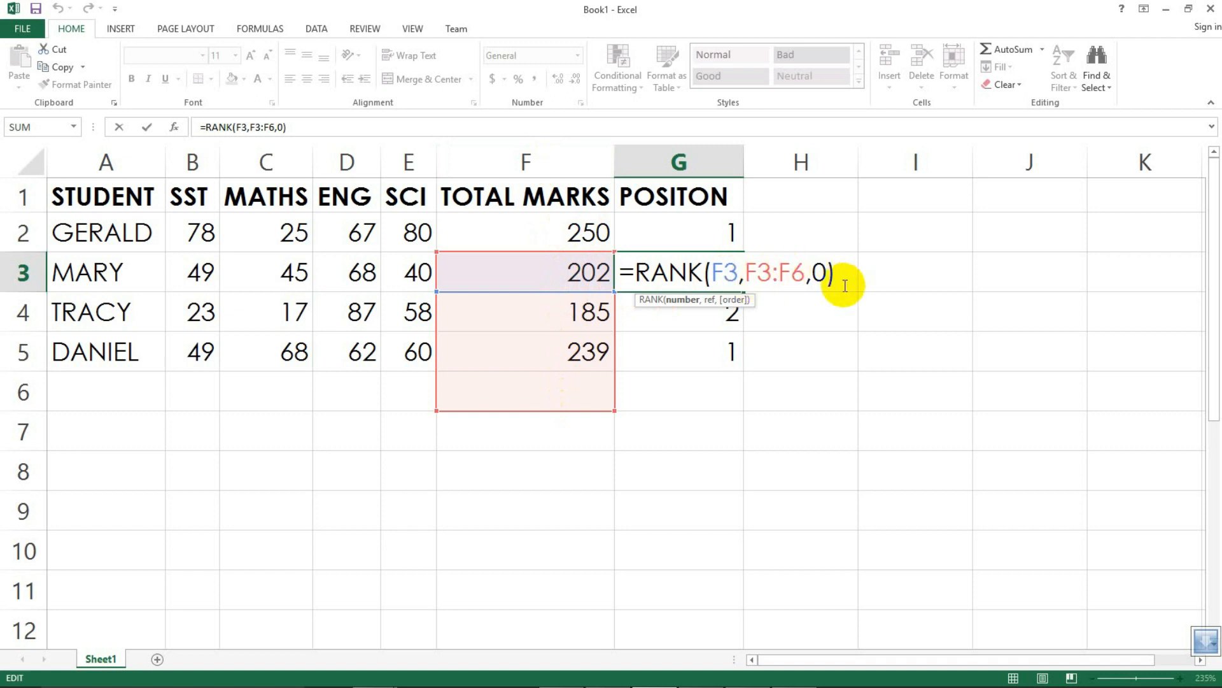
key(Return)
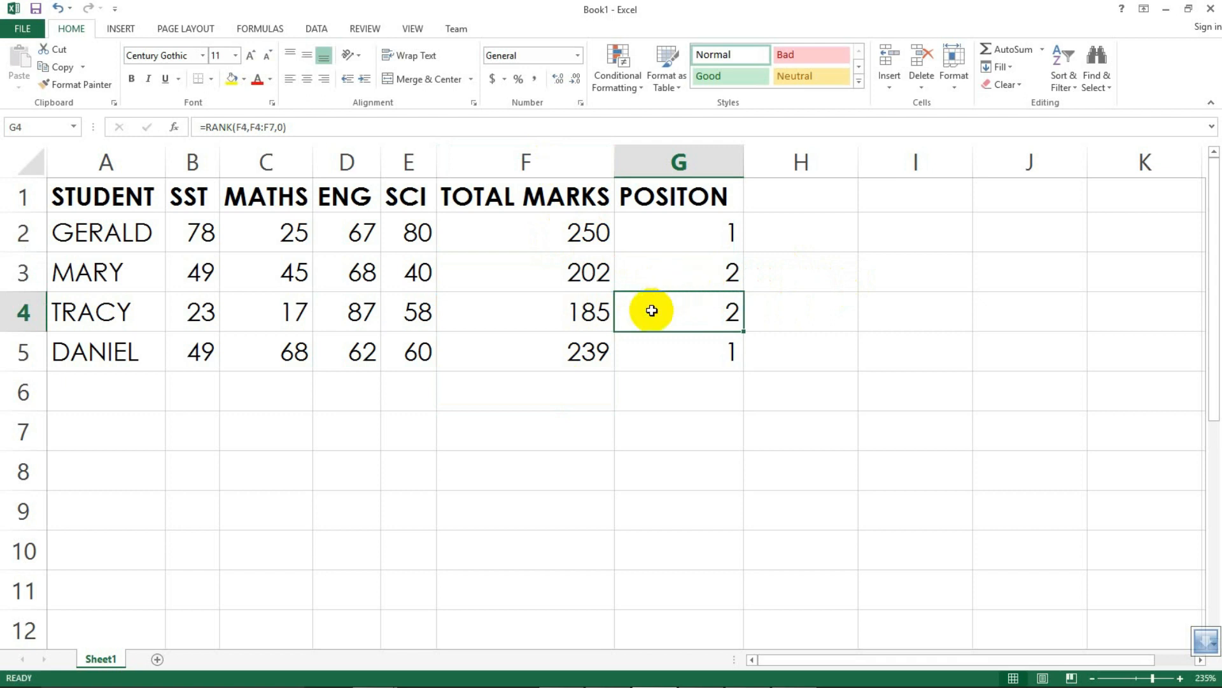
click(709, 282)
click(712, 304)
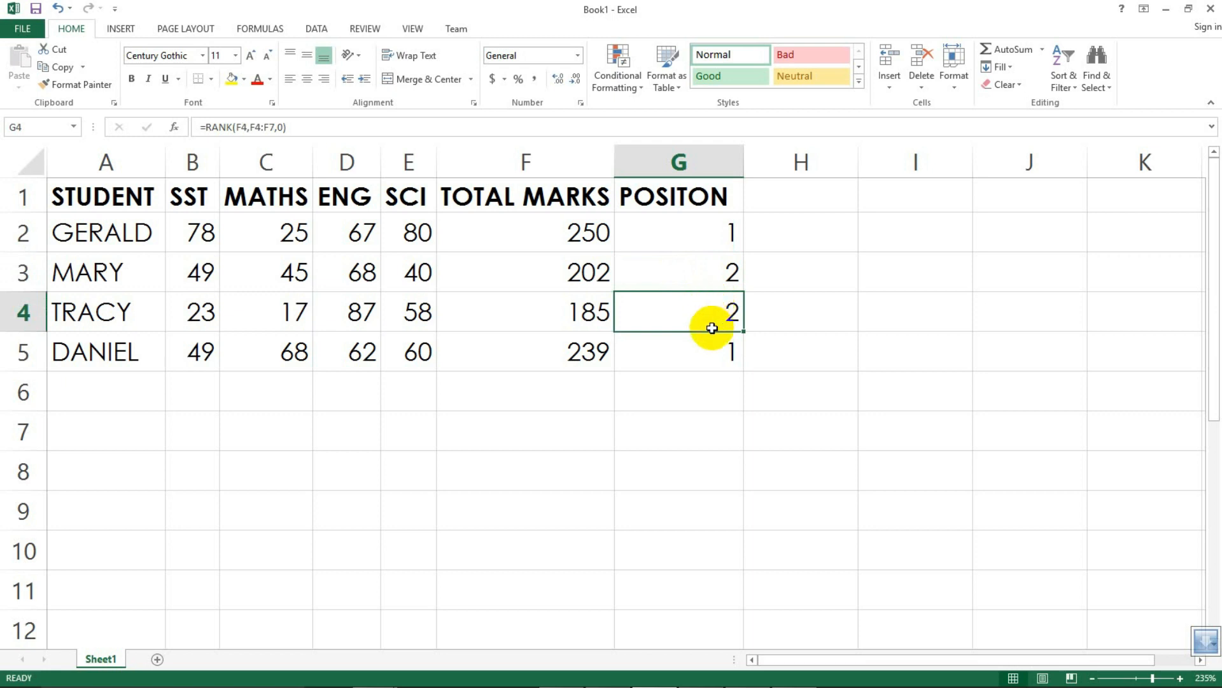
double_click(710, 321)
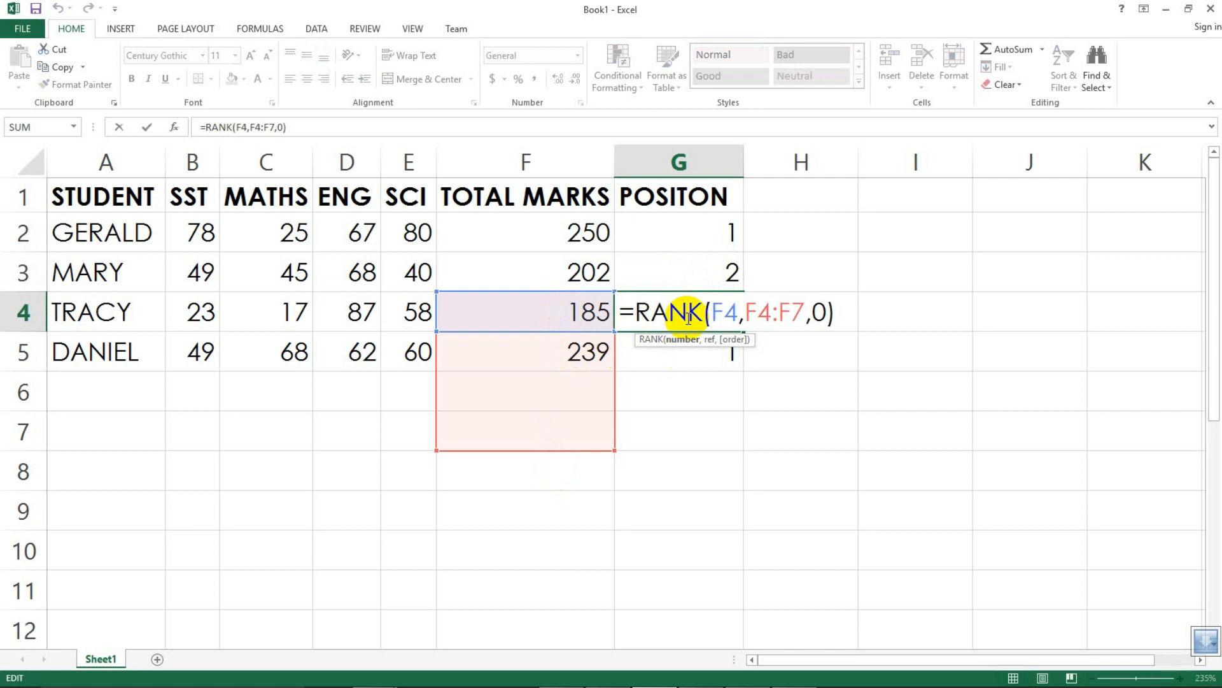
key(Return)
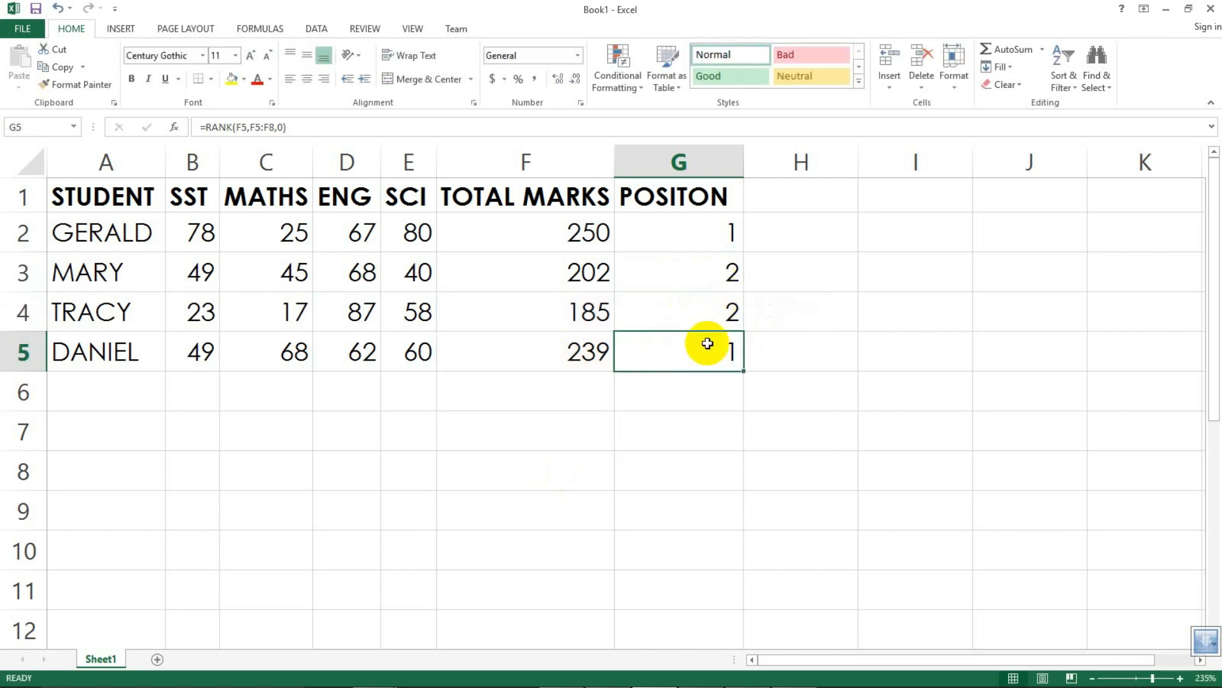
Step: Clear the filled RANK formulas from G3:G5
drag(701, 265, 708, 346)
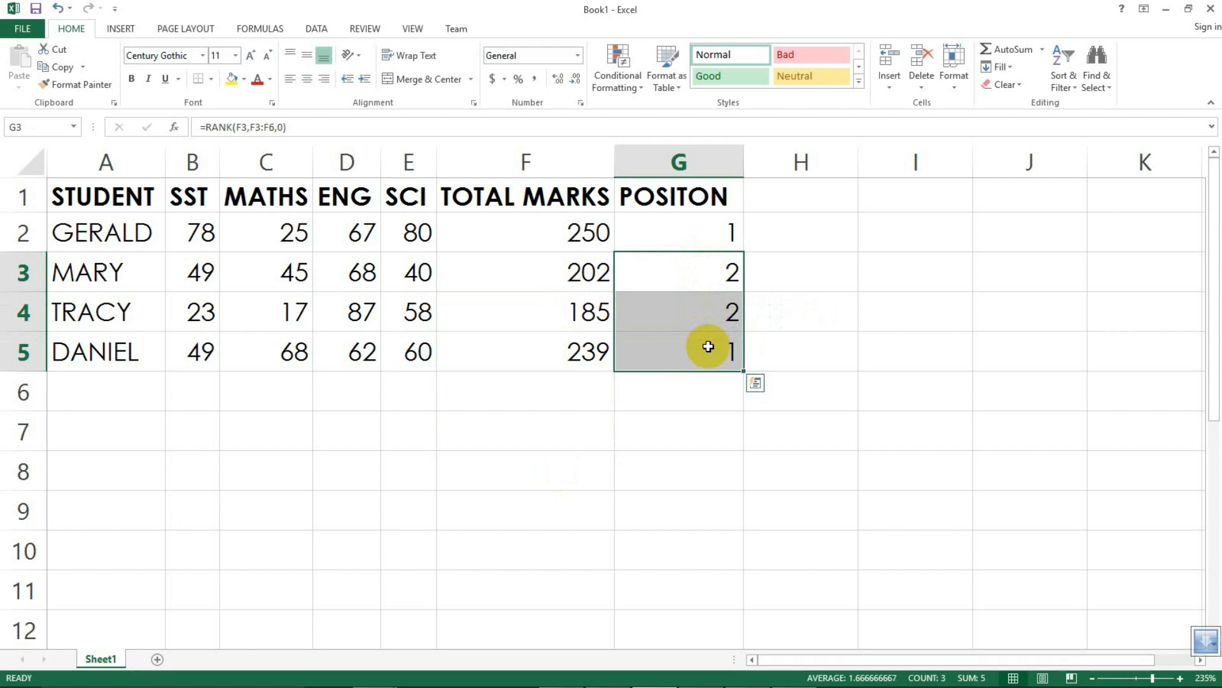
key(Delete)
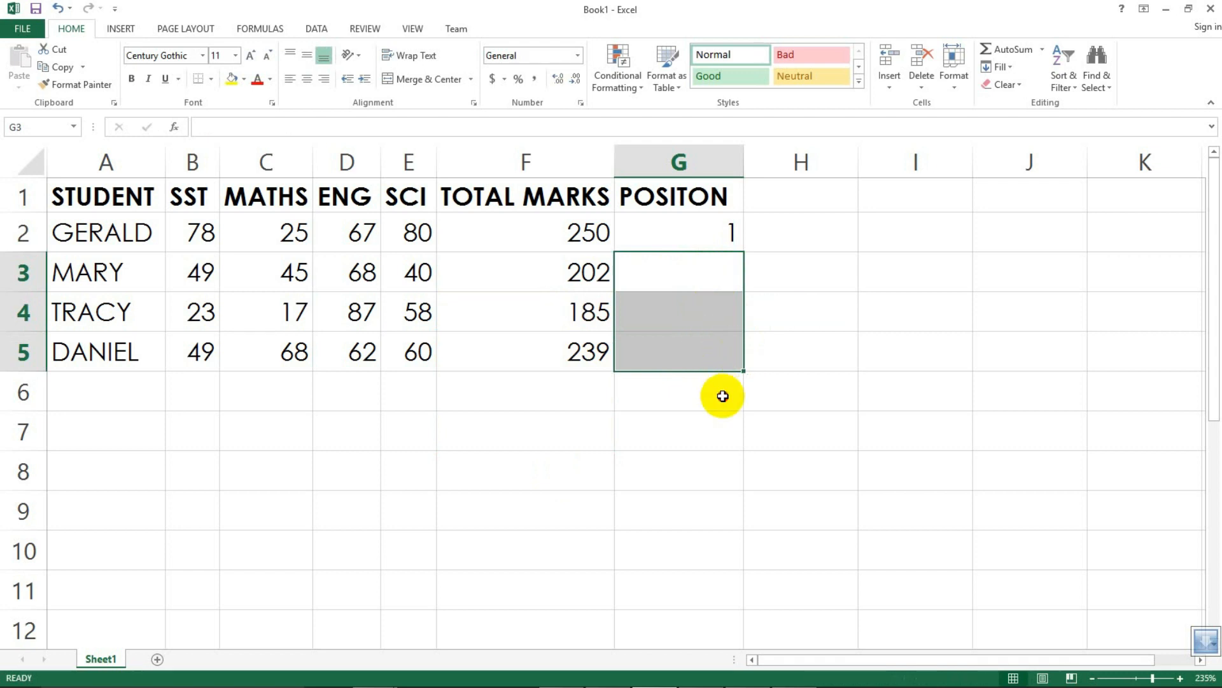
click(720, 398)
click(700, 273)
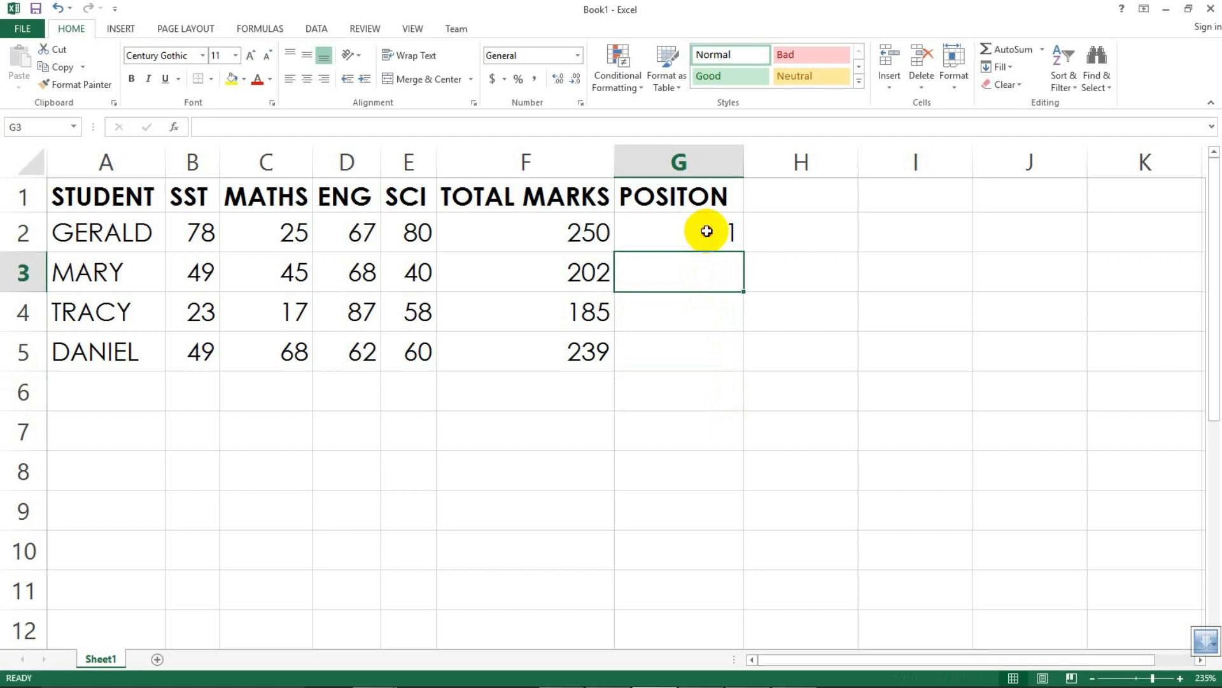
Step: Make the reference range in G2's formula absolute so it reads =RANK(F2,$F$2:$F$5,0)
click(697, 233)
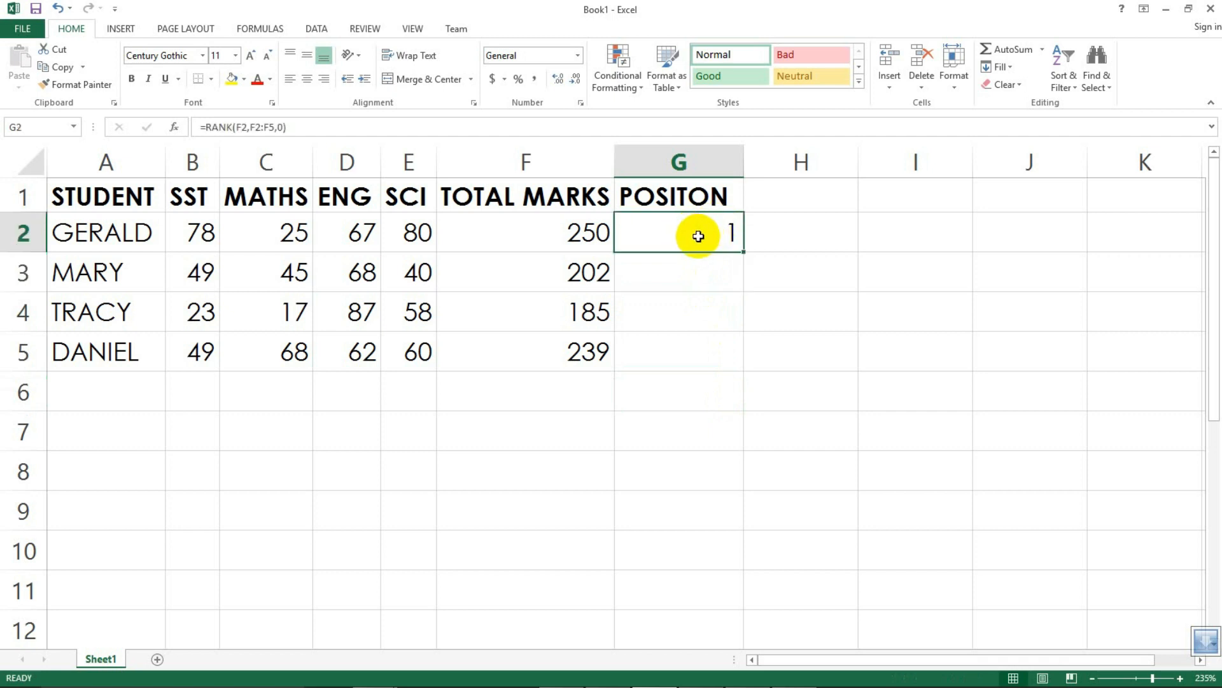
double_click(698, 236)
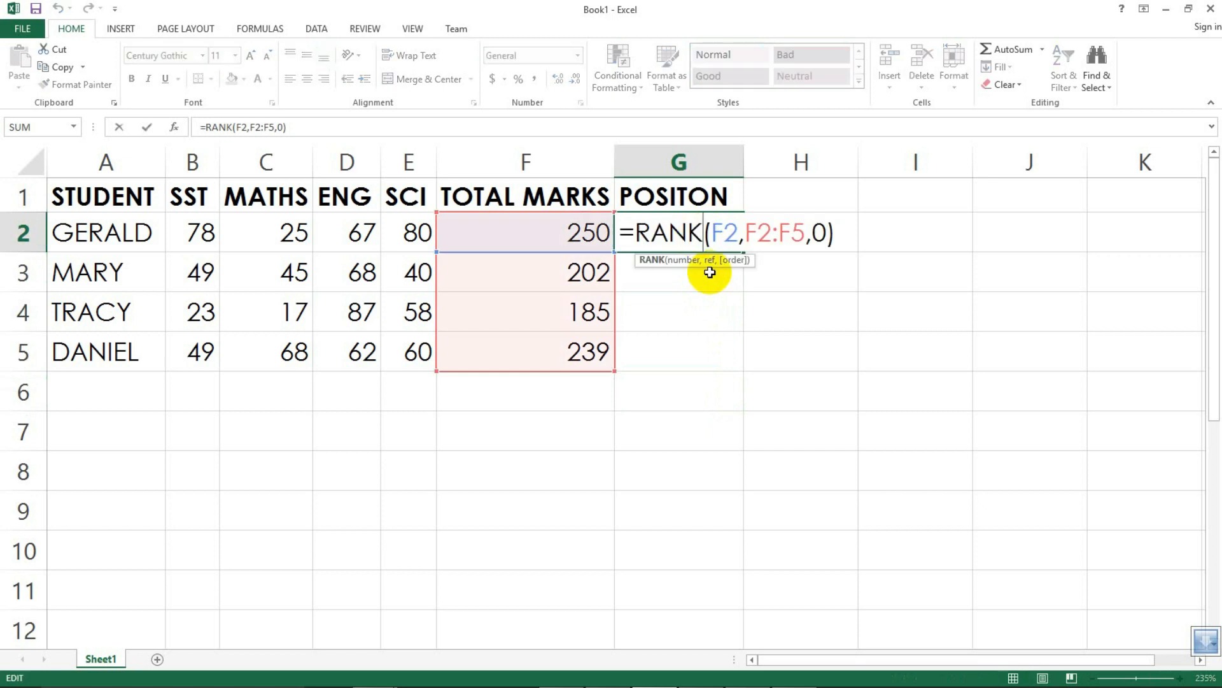
click(747, 233)
drag(746, 232, 806, 232)
drag(715, 230, 799, 230)
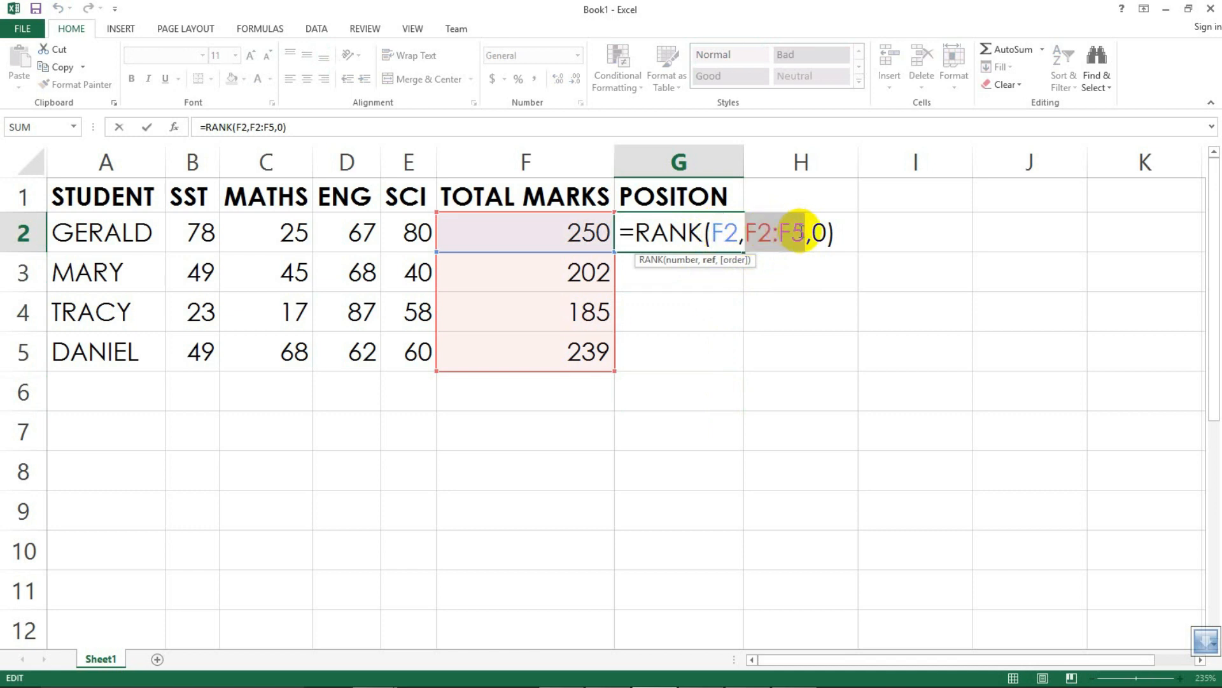
click(744, 231)
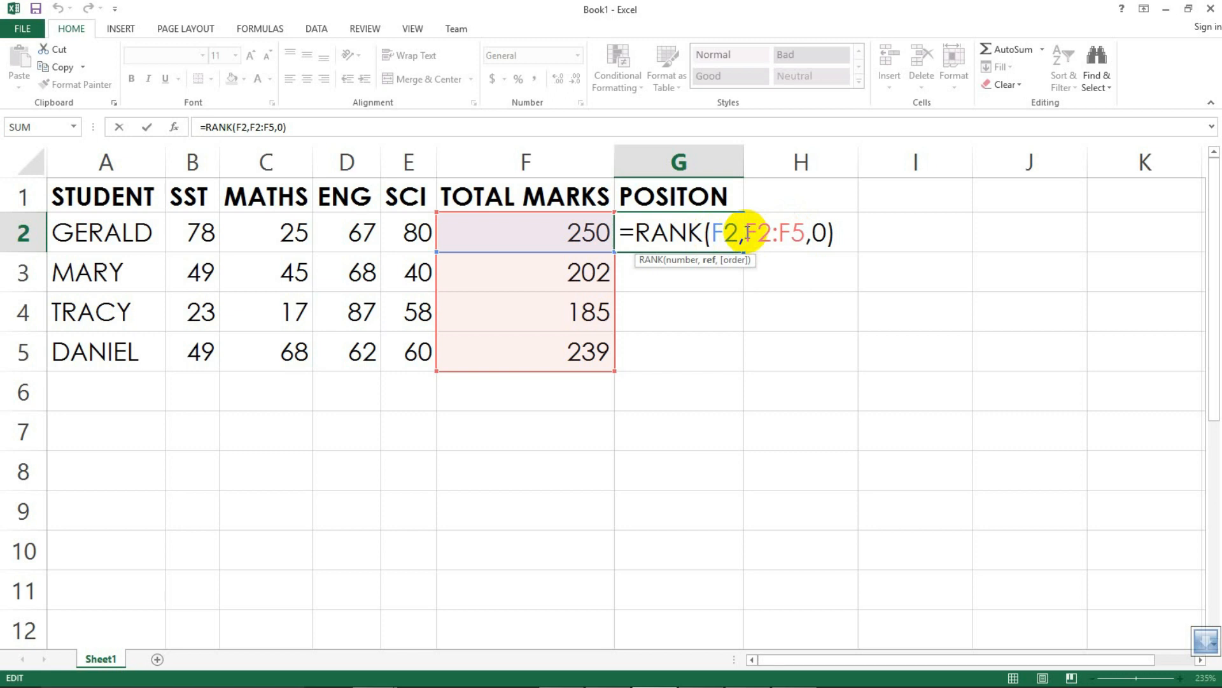
text($)
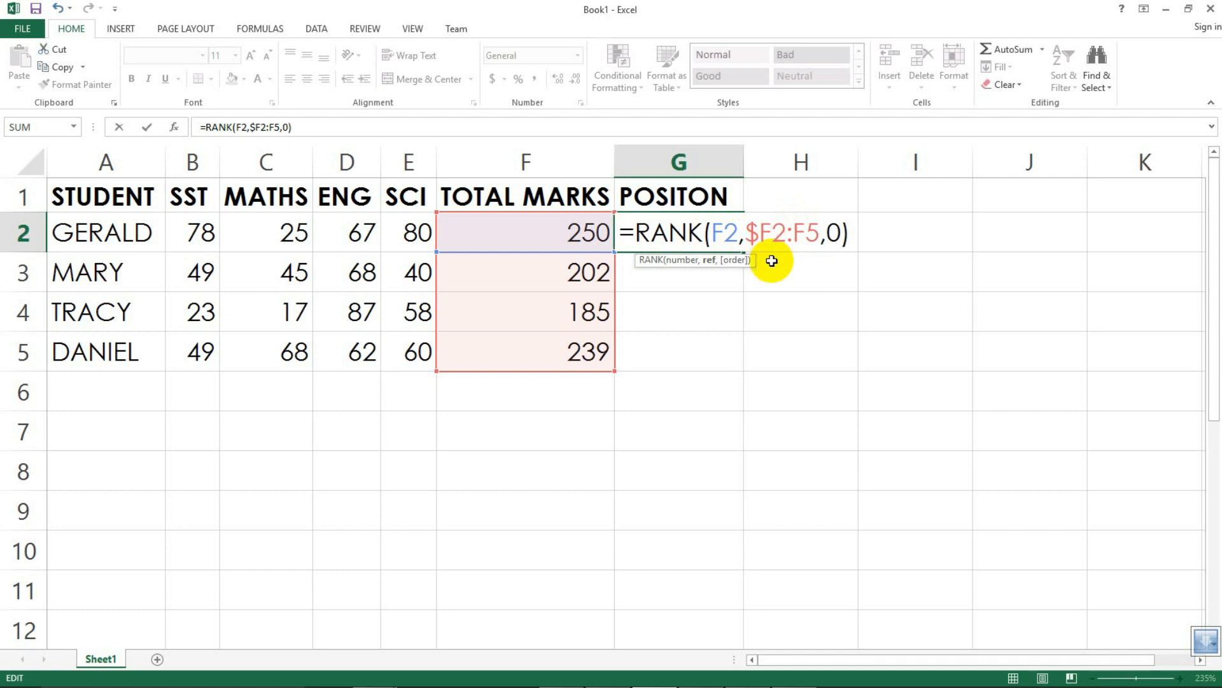
key(Right)
text($F)
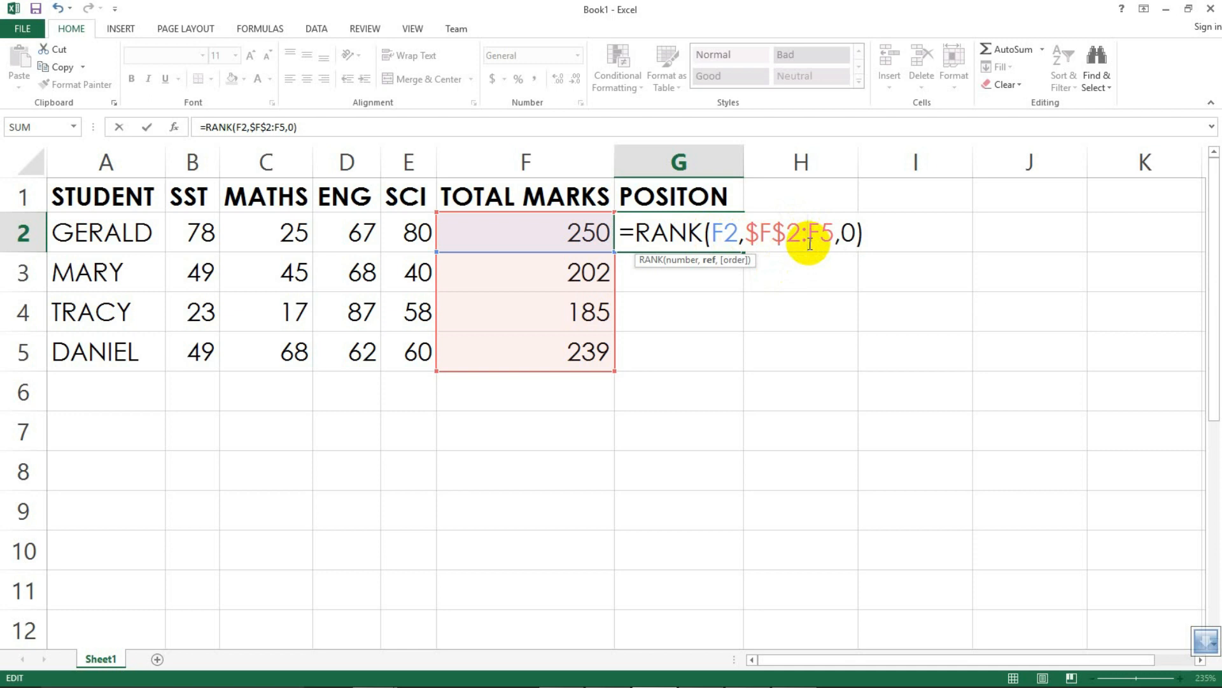
text($)
click(836, 237)
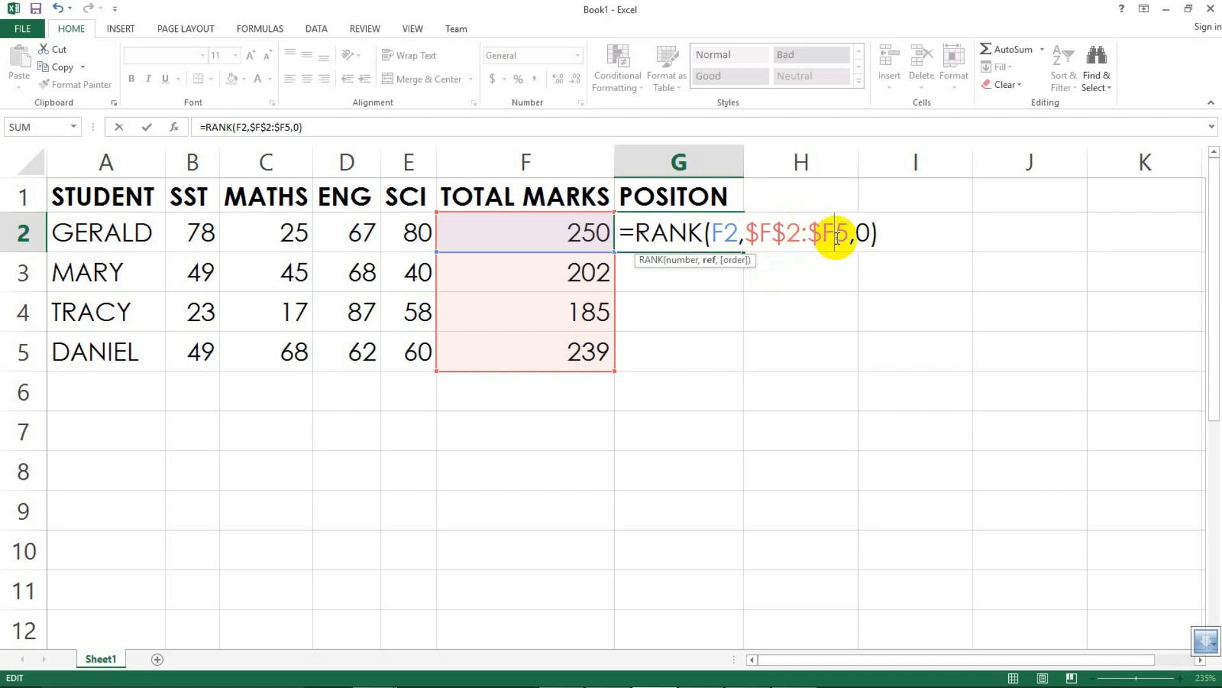
text($)
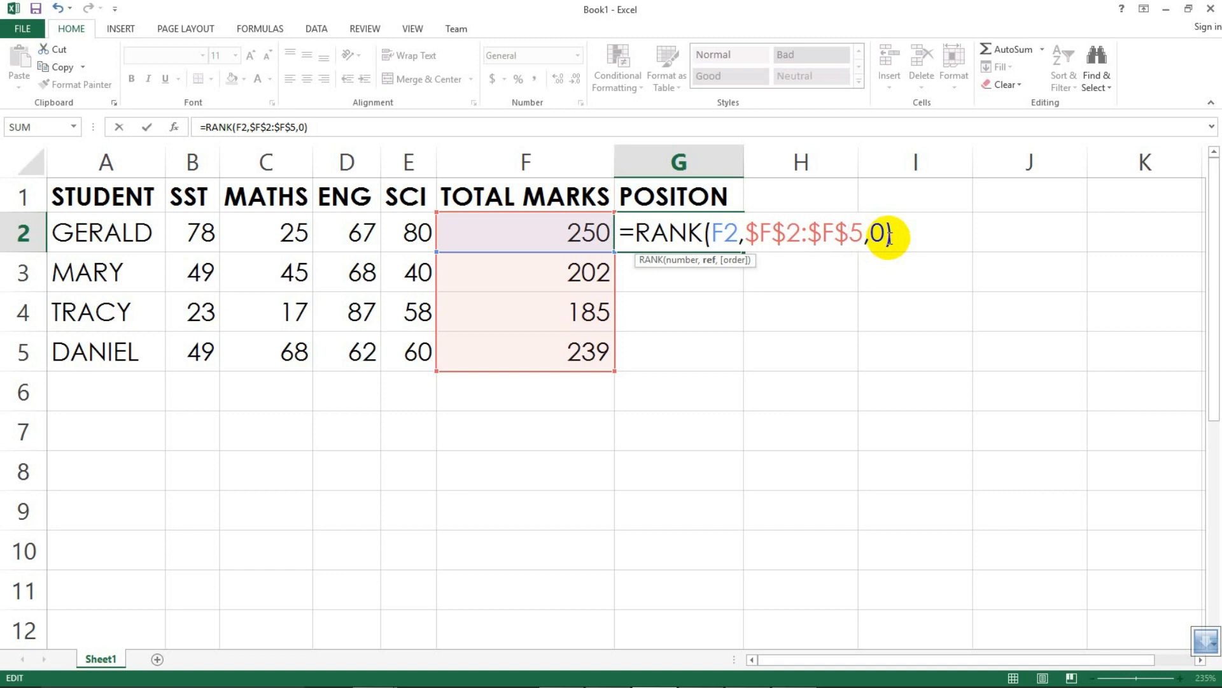
key(Return)
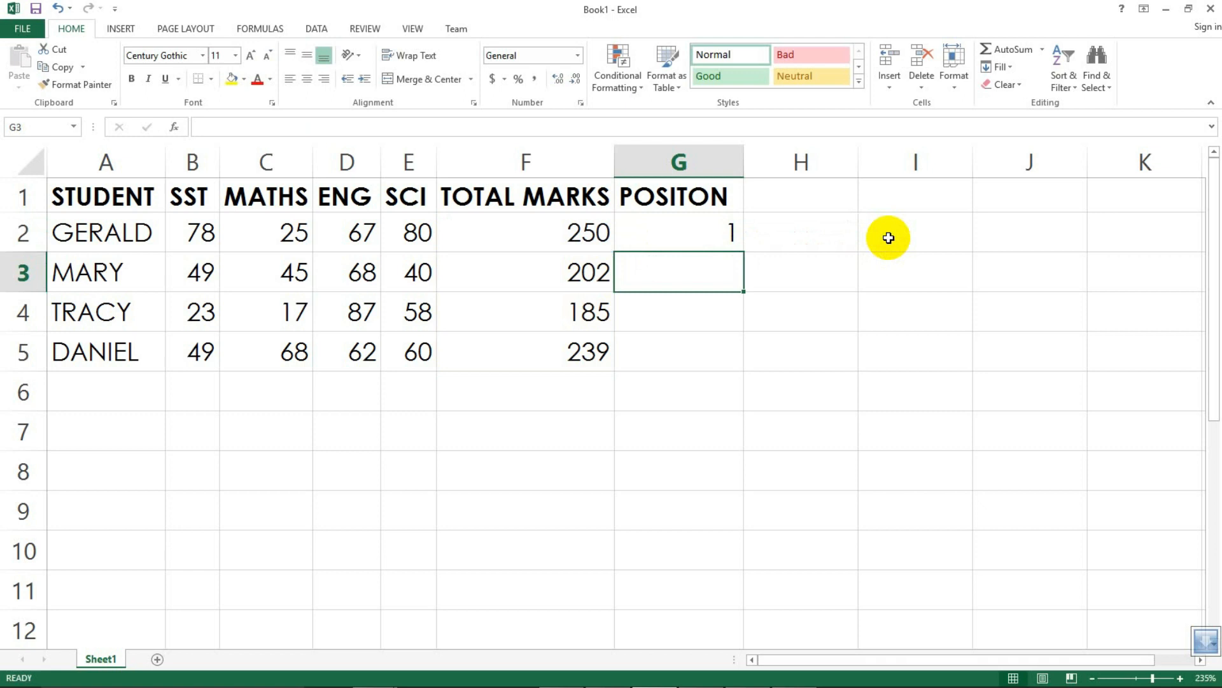
Step: Fill the corrected RANK formula from G2 down to G5 and check the copied formulas
click(684, 228)
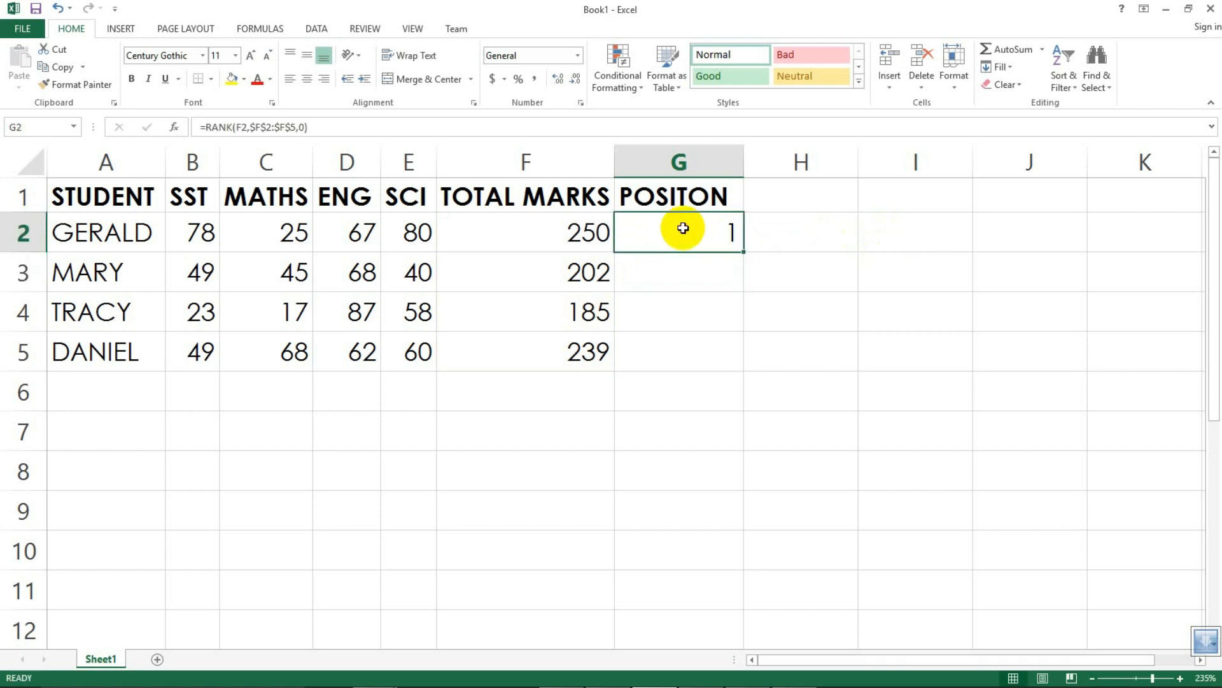
drag(742, 252, 728, 358)
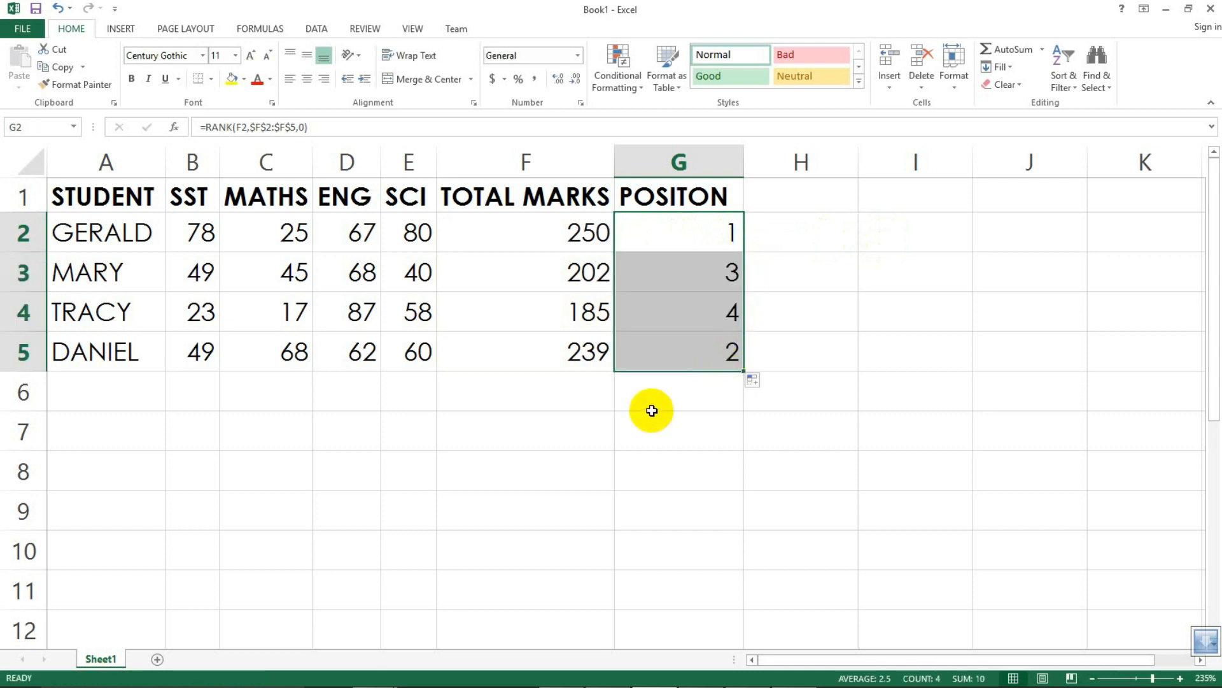
click(707, 377)
click(704, 248)
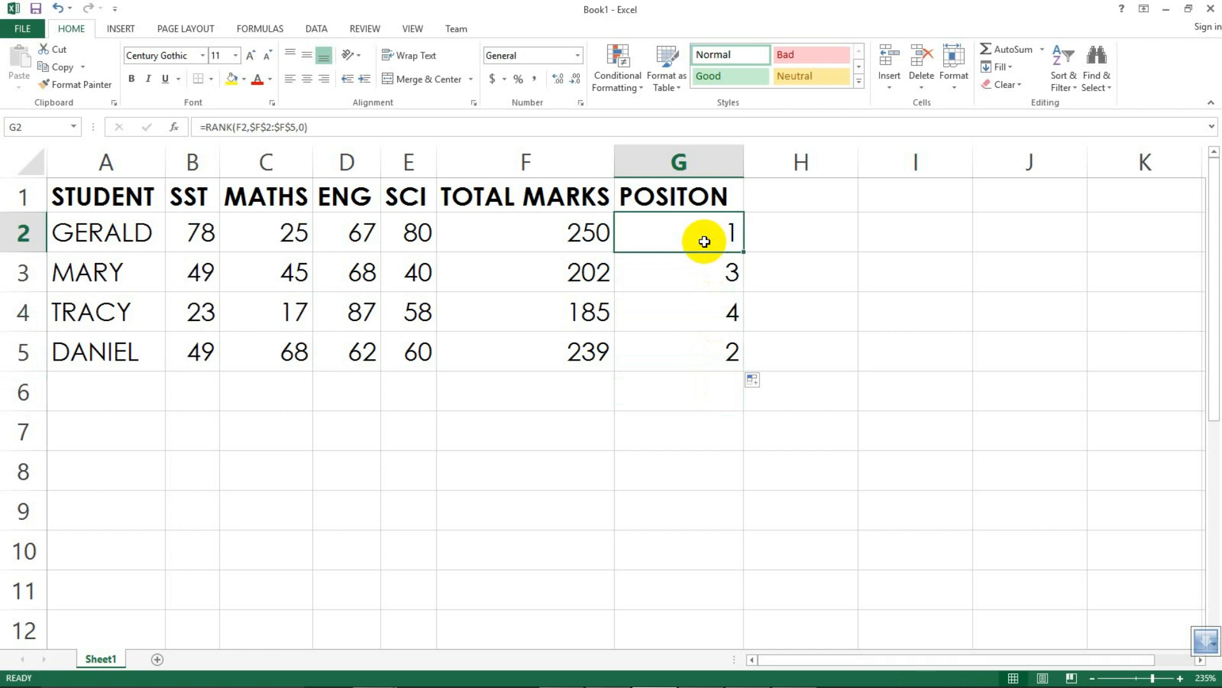
click(696, 307)
click(709, 354)
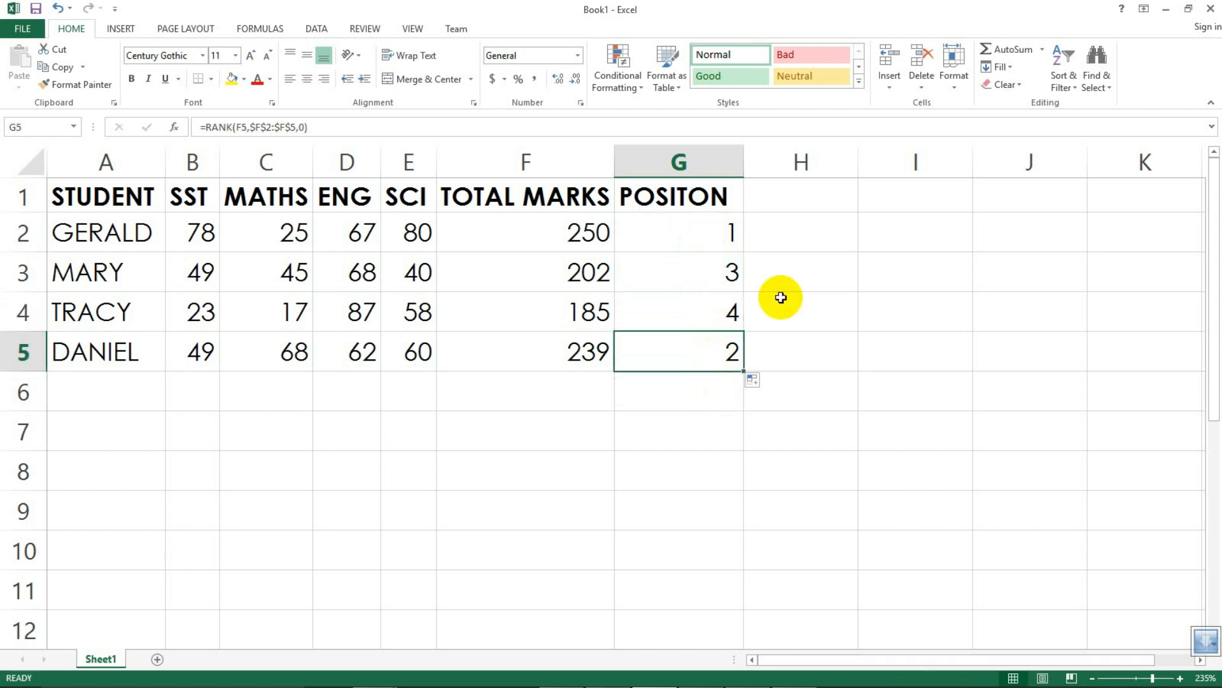
Step: Enter the heading POSTION in H1
click(787, 203)
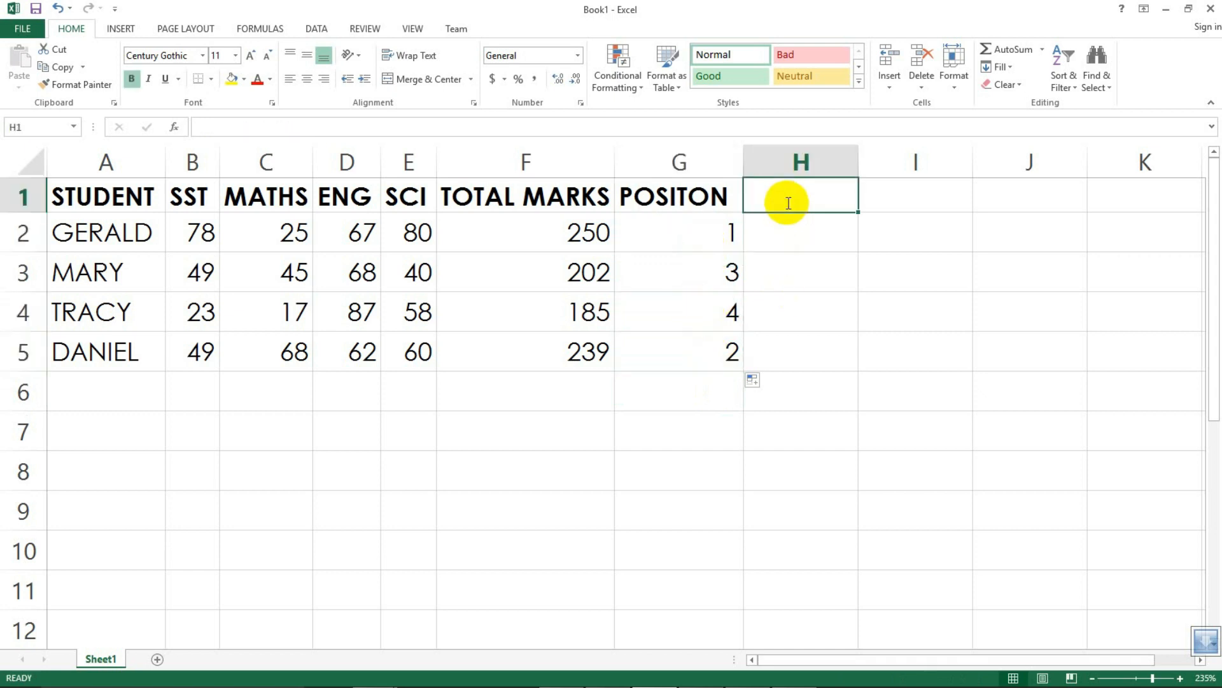
text(POSTION)
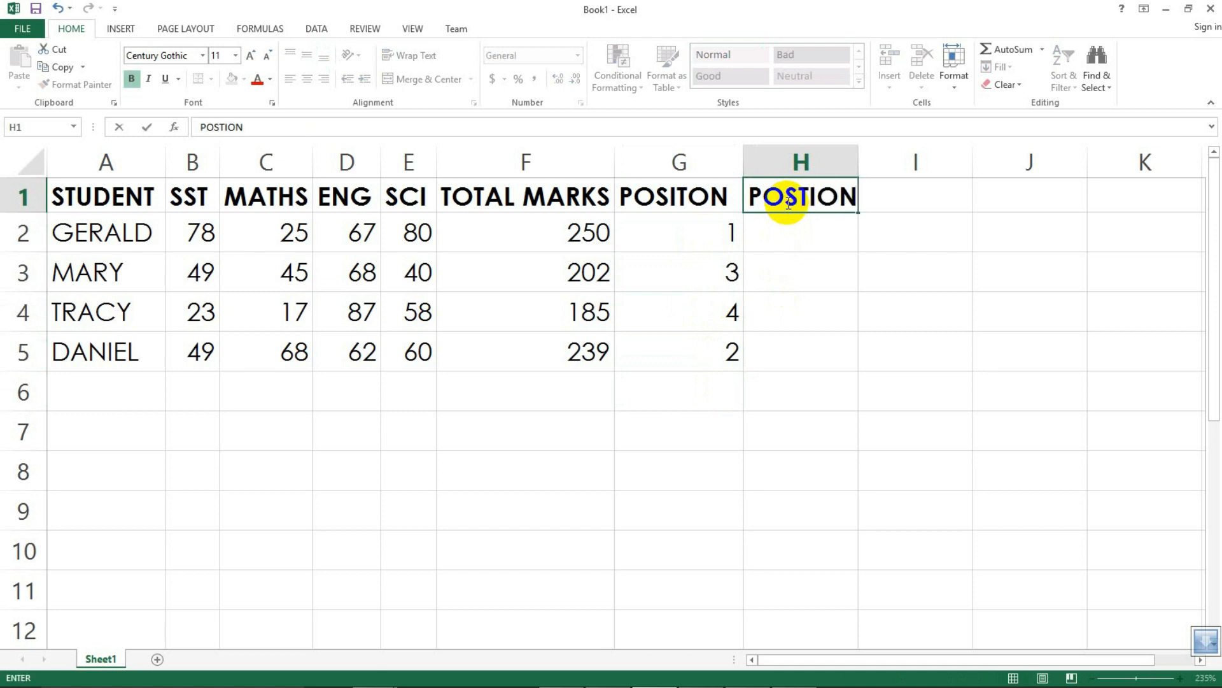
Step: Widen column H and enter =RANK(F2,F:F,0) in H2, using the whole column F as the reference
click(798, 298)
click(804, 243)
mouse_move(861, 180)
mouse_down()
mouse_move(860, 161)
mouse_move(871, 163)
mouse_up()
text(=)
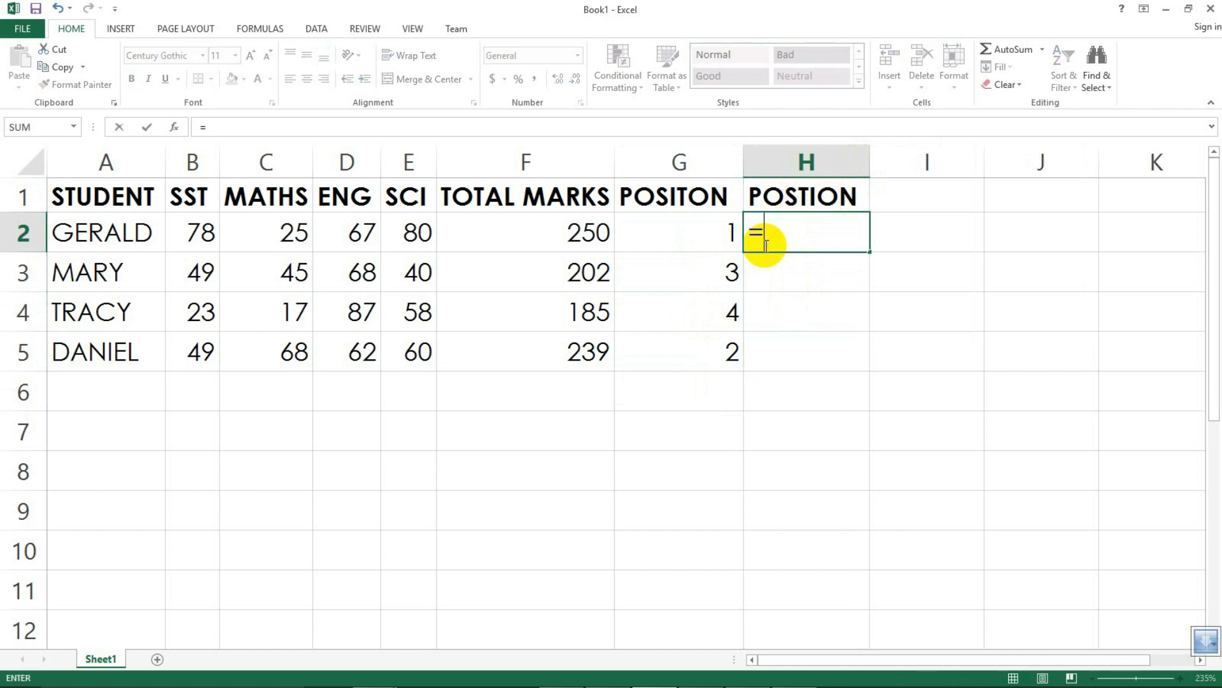
text(RANK)
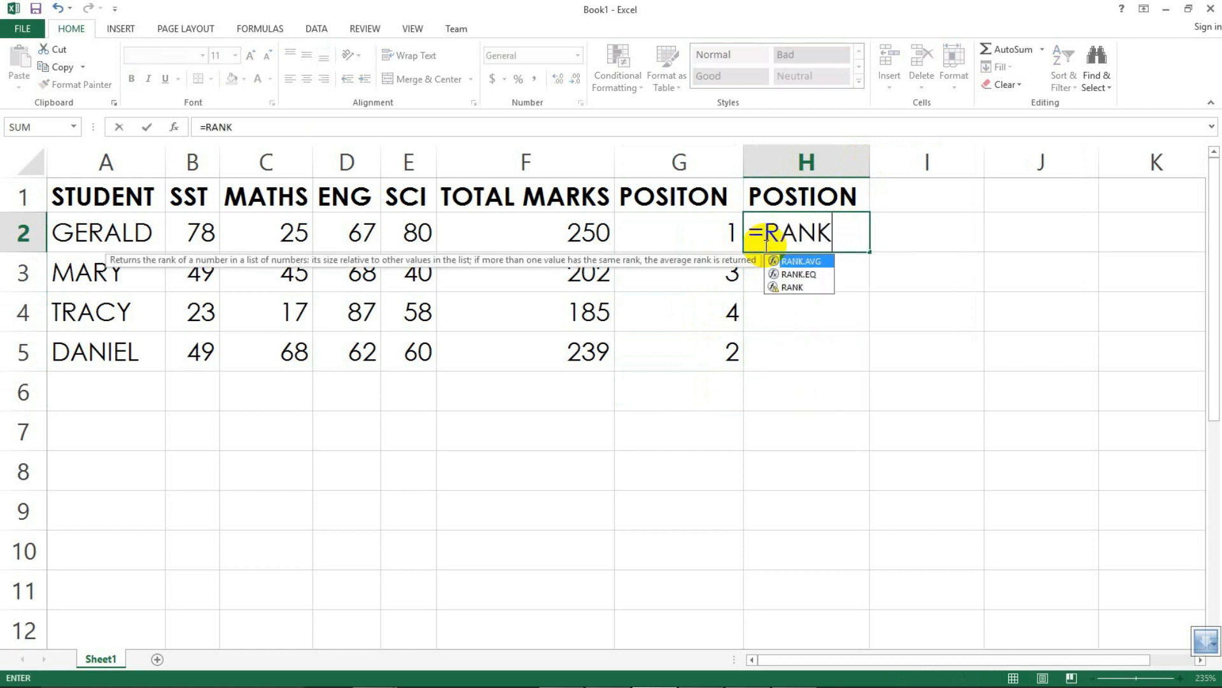
text(()
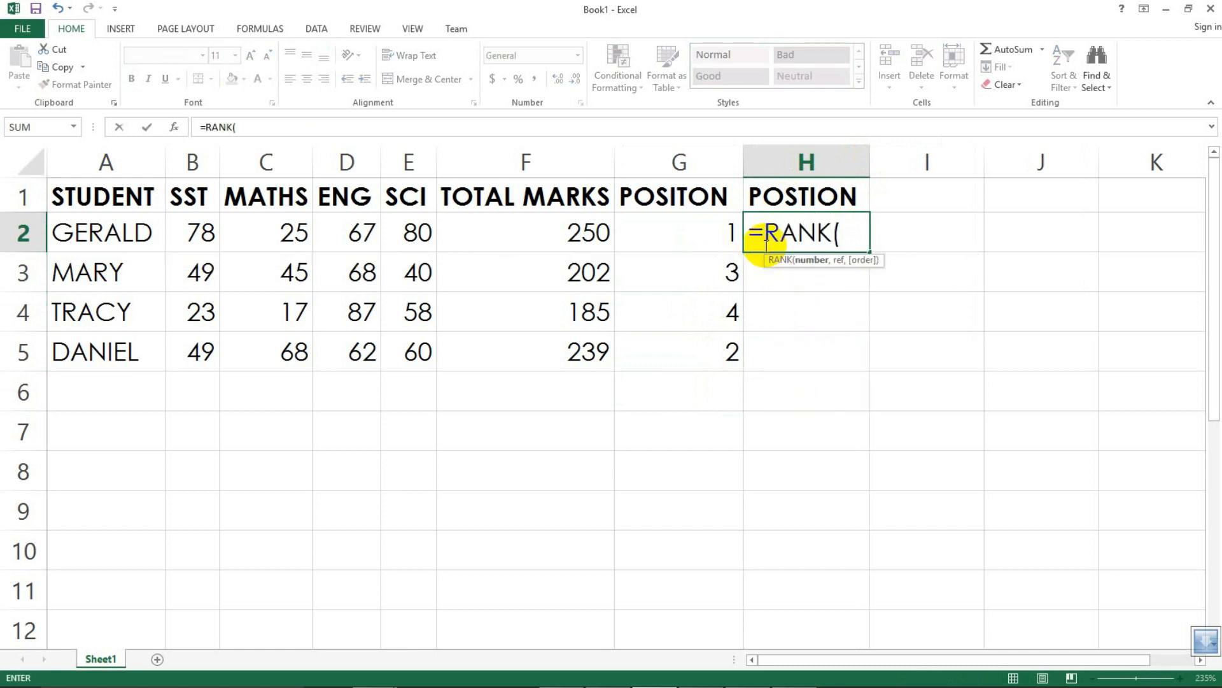
click(564, 236)
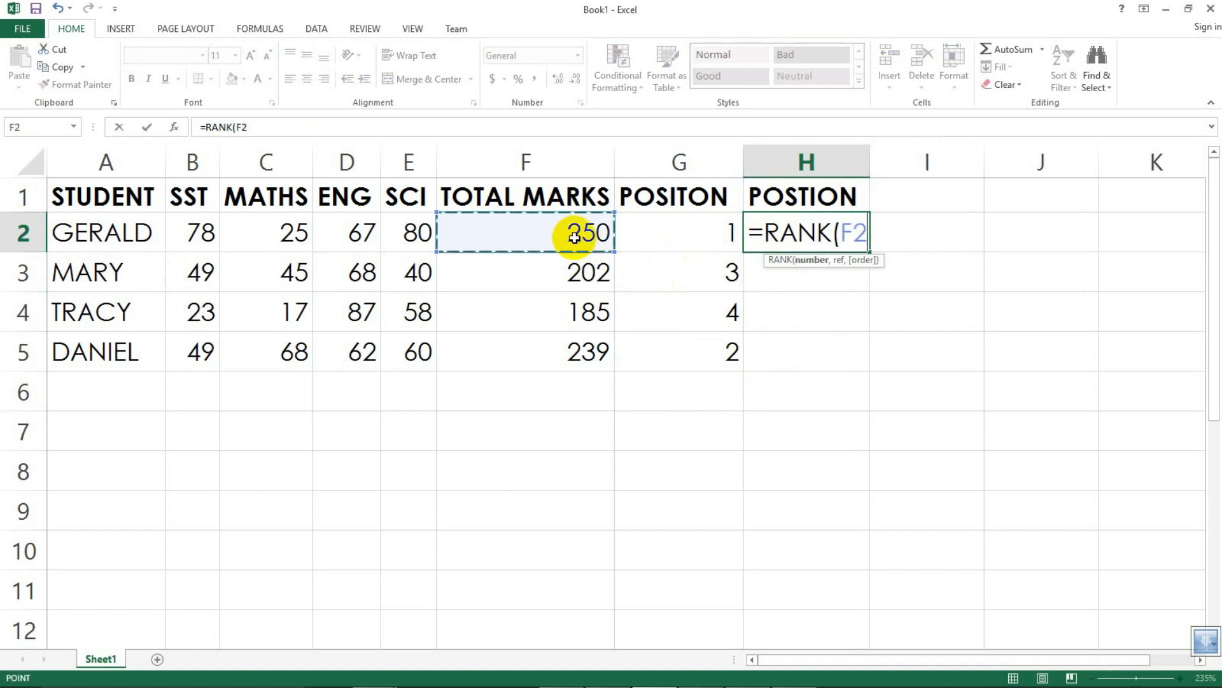
text(,)
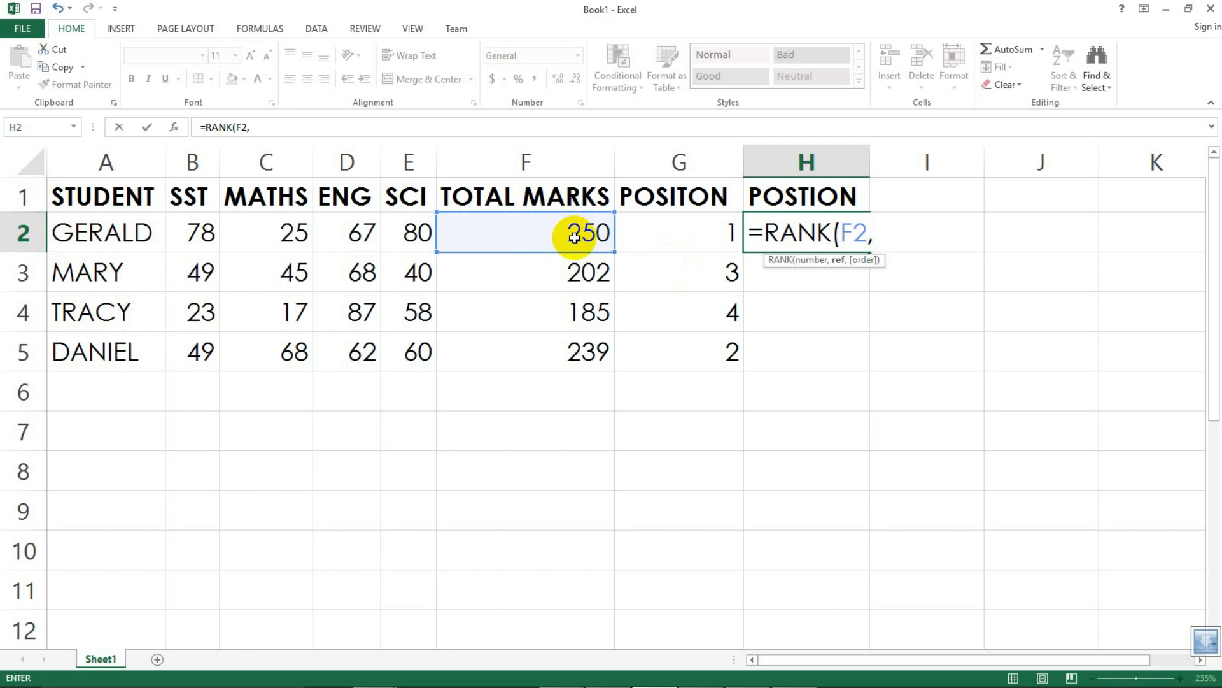
text(F)
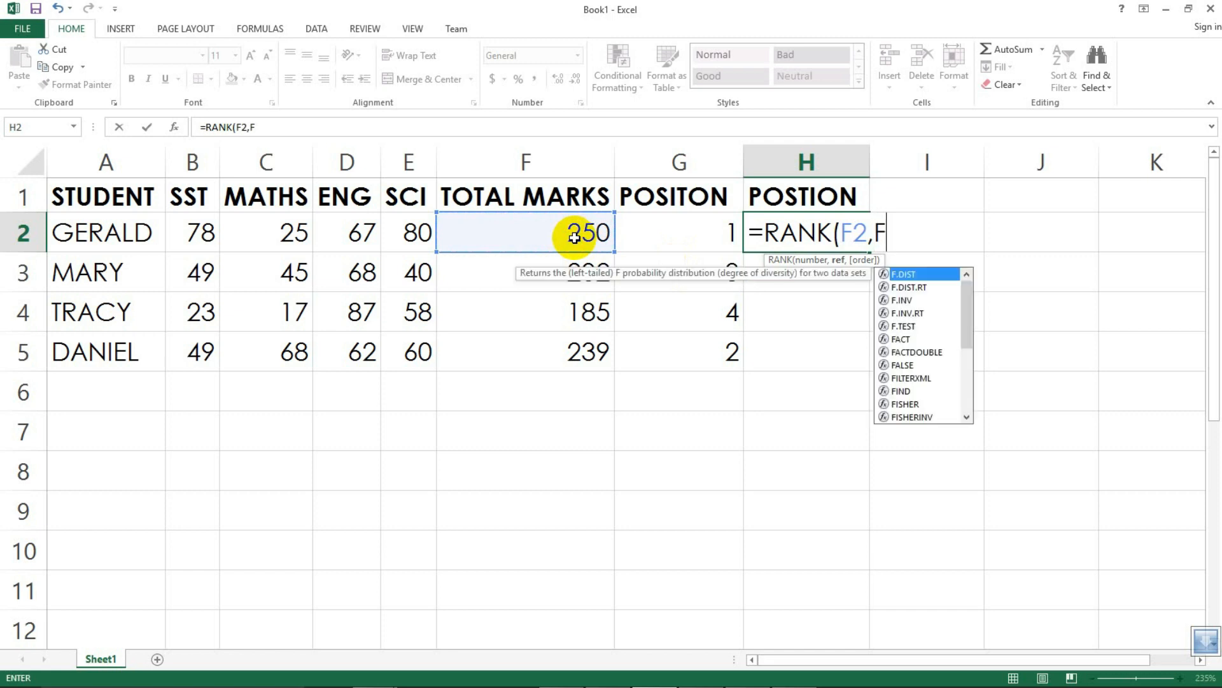
text(:f)
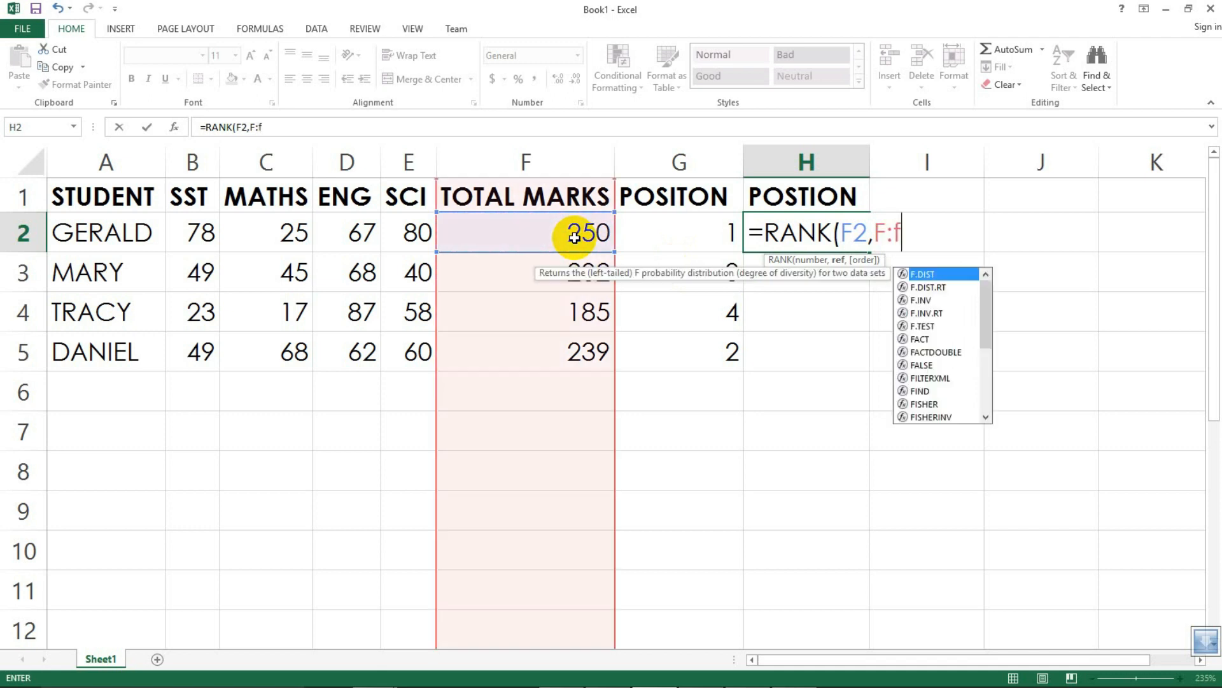
key(BackSpace)
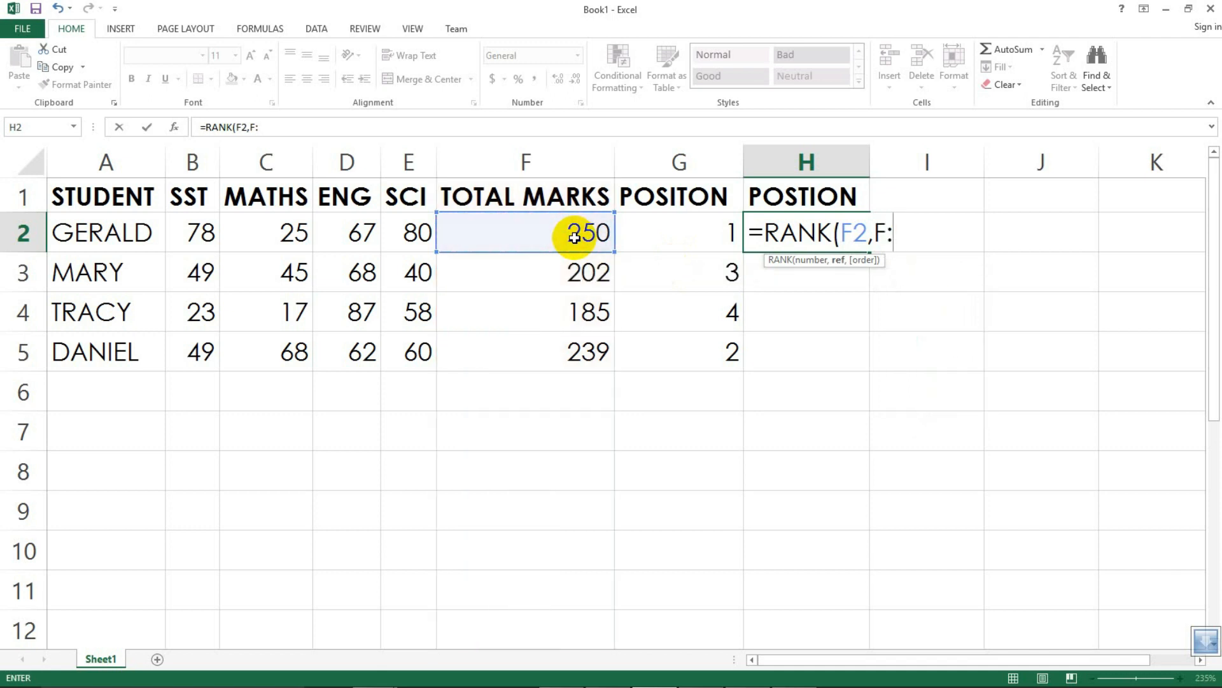
text(f)
key(BackSpace)
text(F)
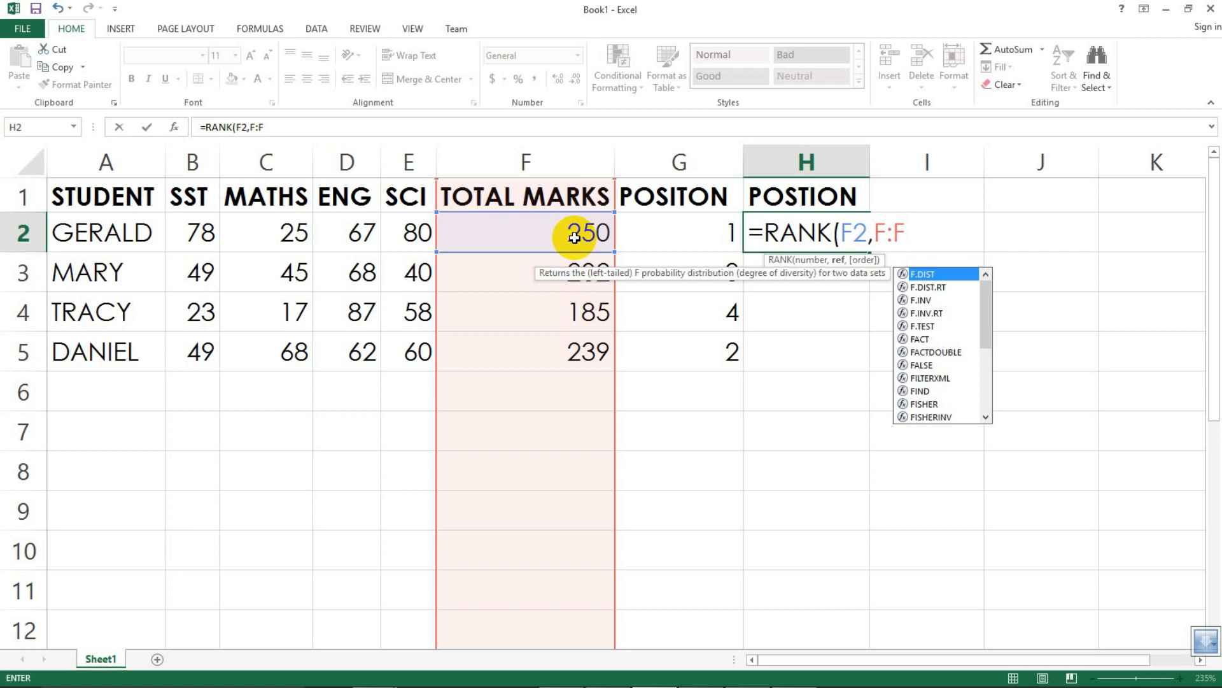
text(,)
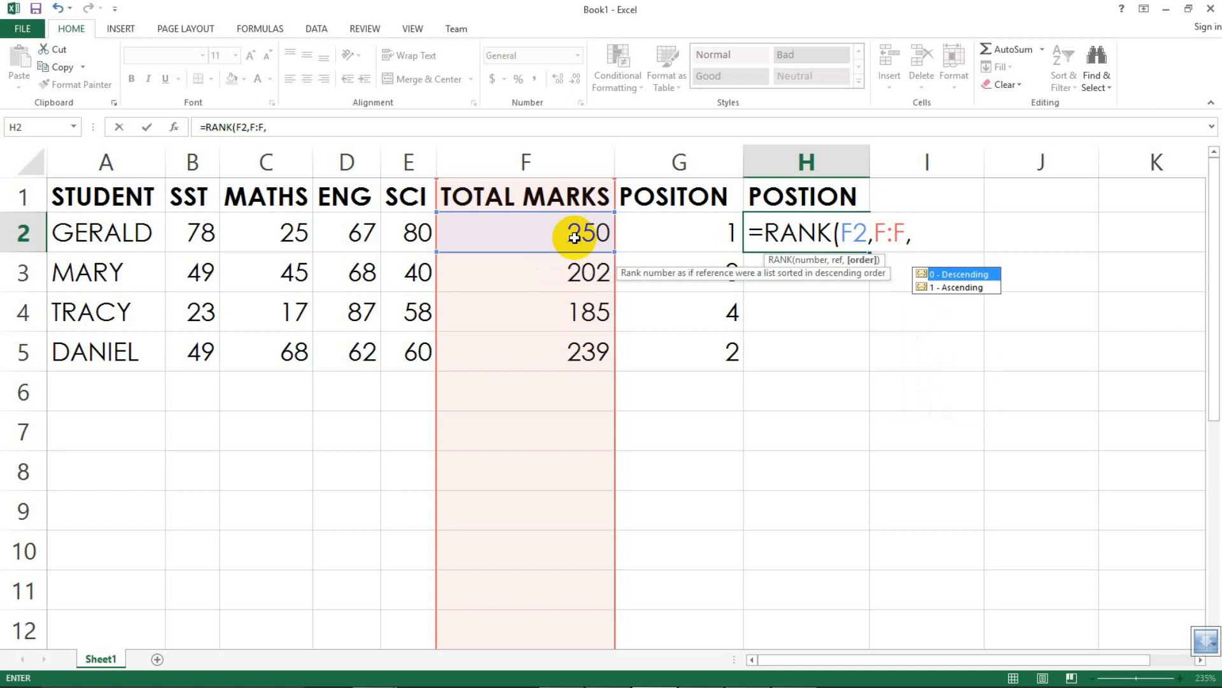
text(0)
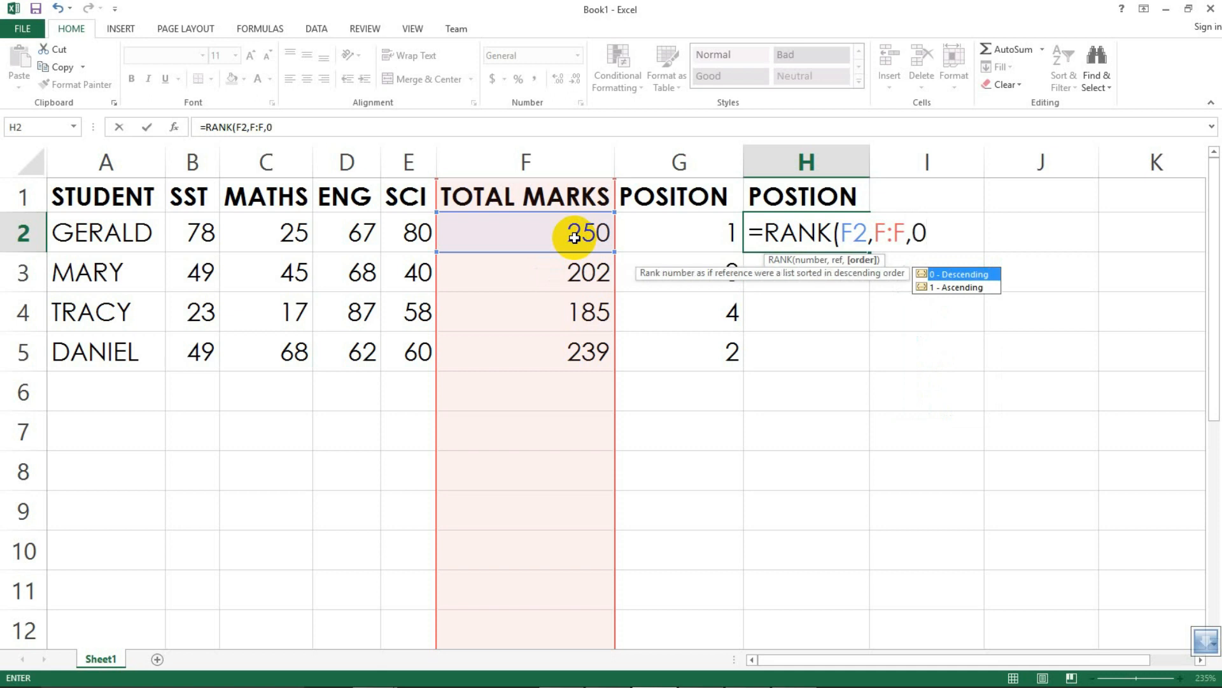
text())
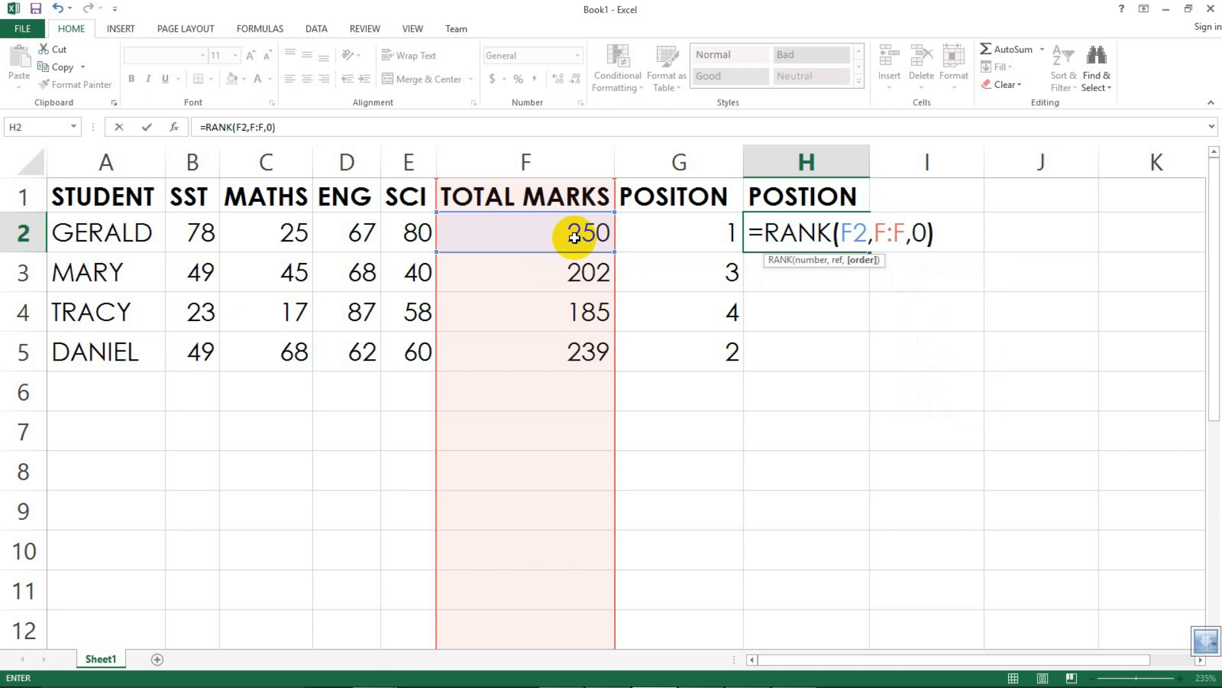
key(Return)
Step: Fill the RANK formula from H2 down to H5
click(846, 242)
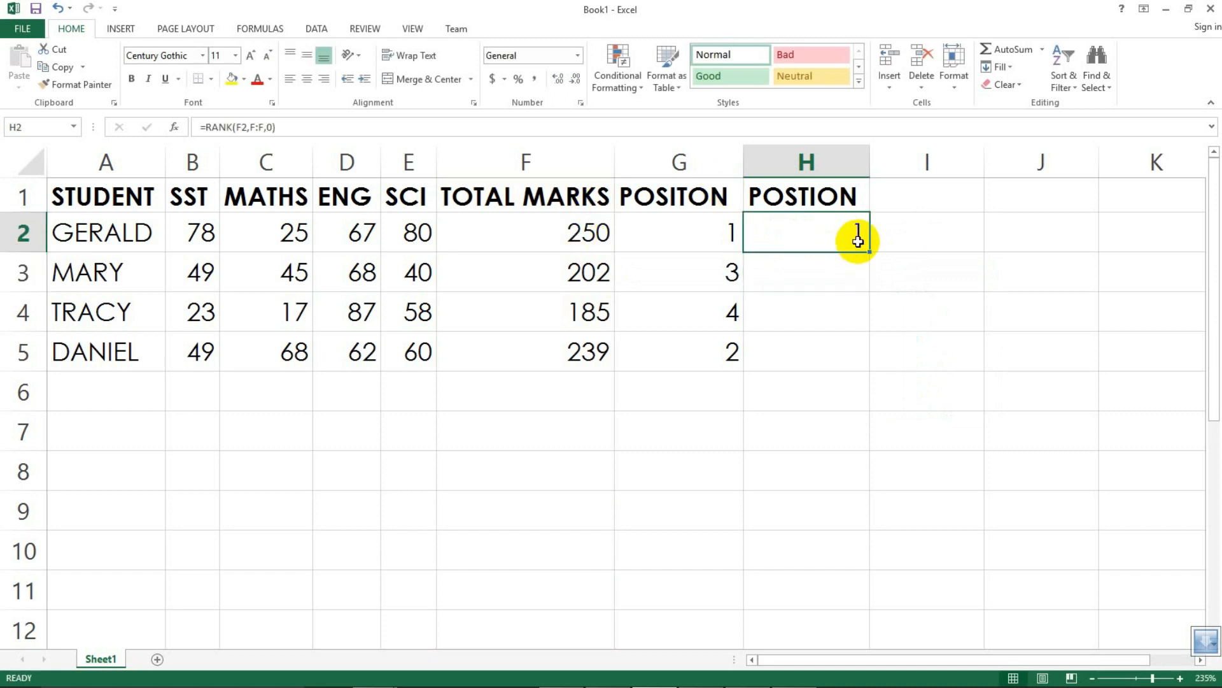
drag(869, 253, 844, 357)
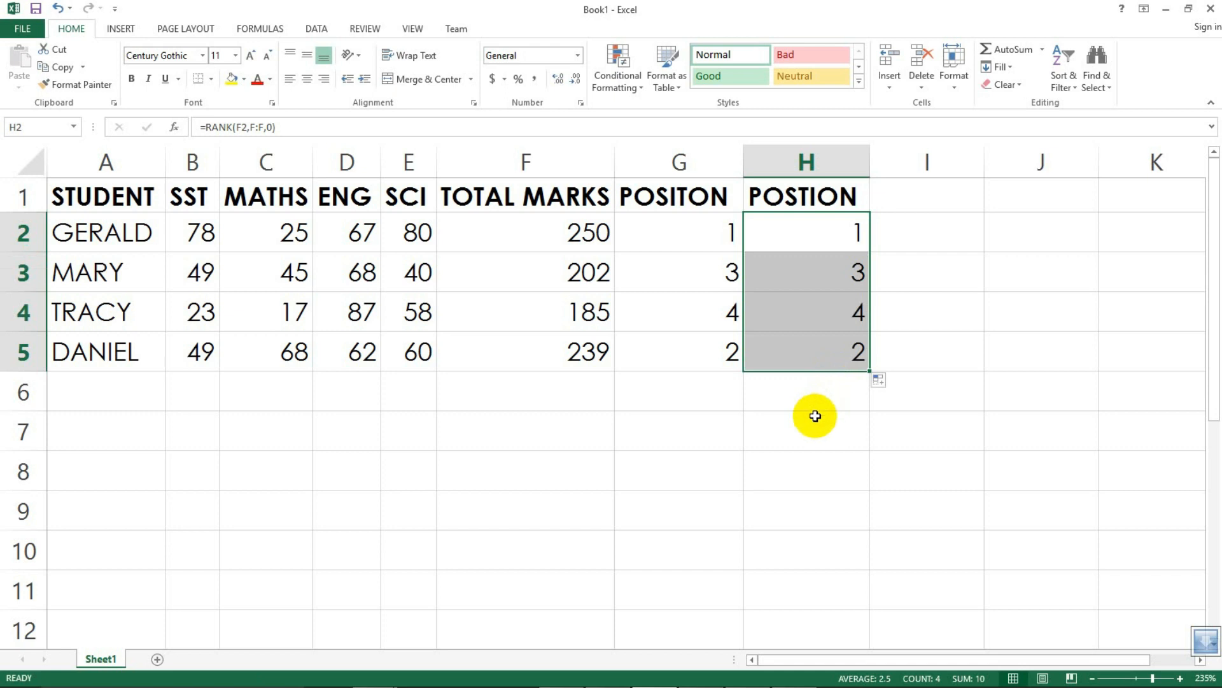
click(813, 419)
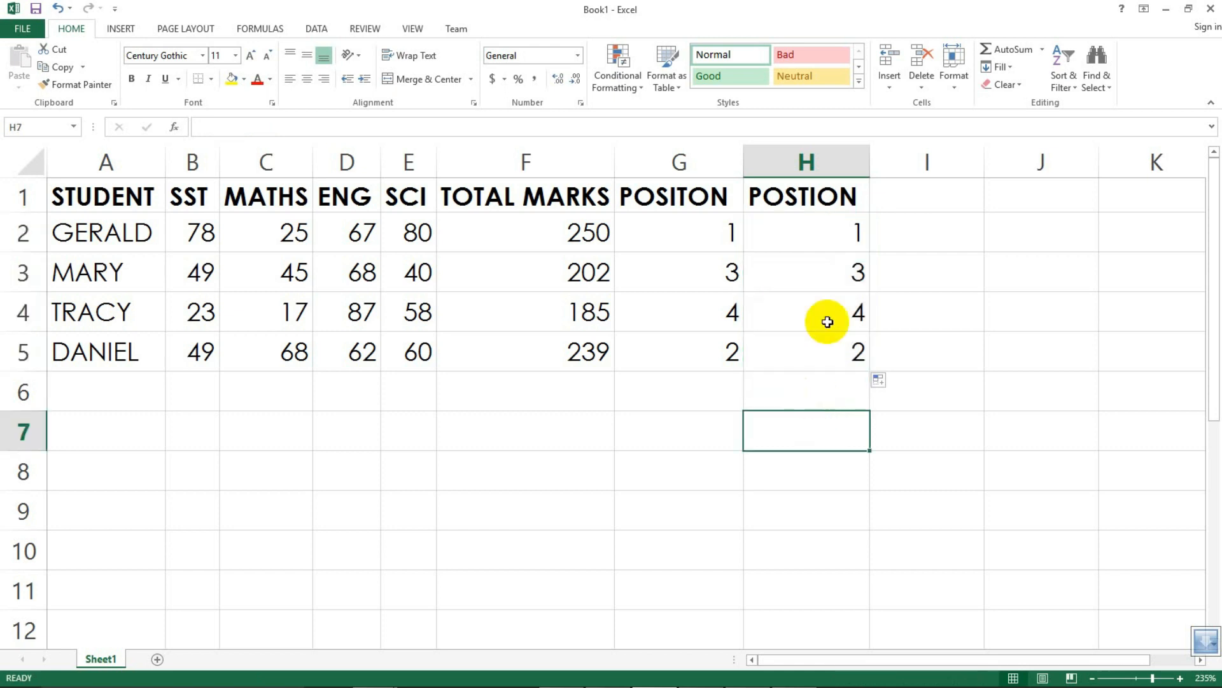
drag(651, 413, 646, 403)
drag(886, 436, 583, 316)
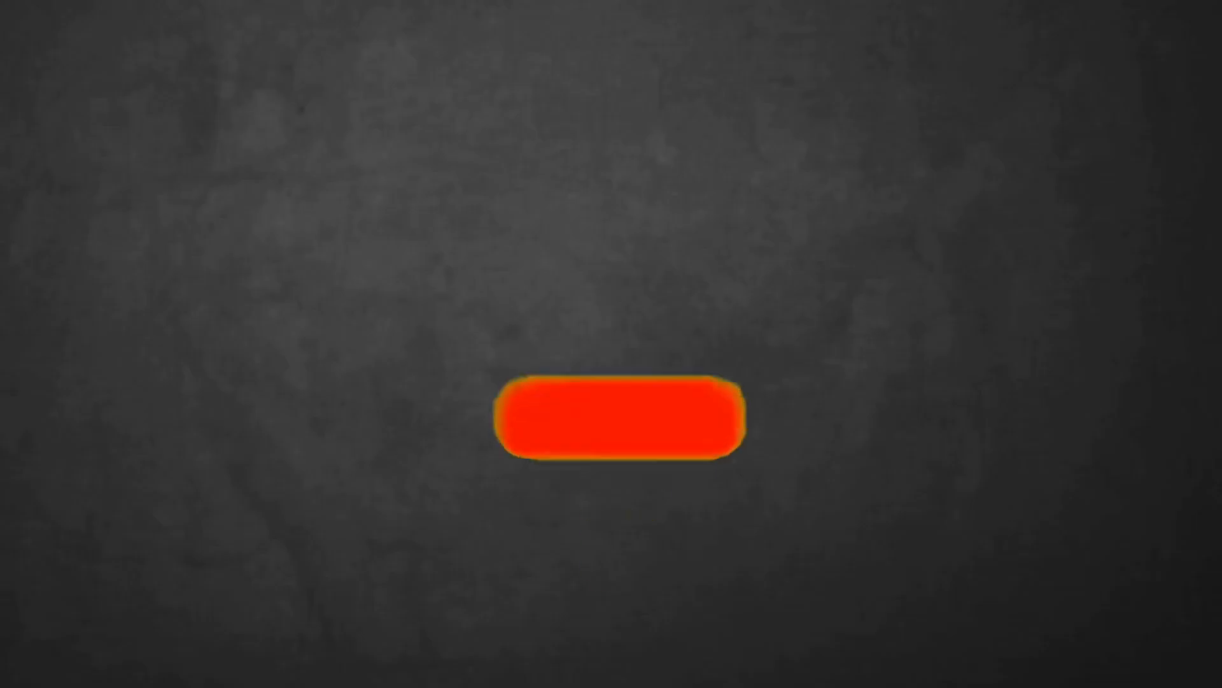